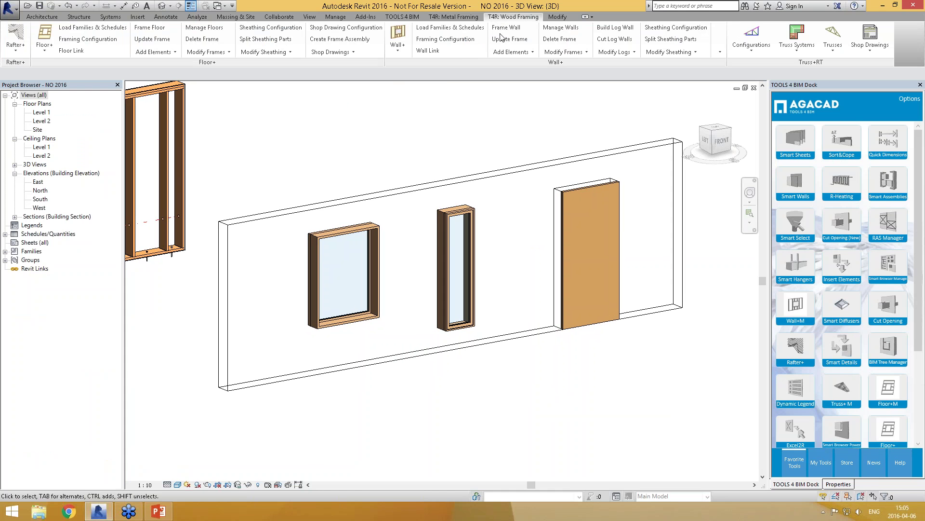
- Detach the Wall+ tool group from the ribbon and float it over the empty area above the wall in the 3D view
{"action": "left_click_drag", "start_coordinate": [454, 64], "coordinate": [294, 135]}
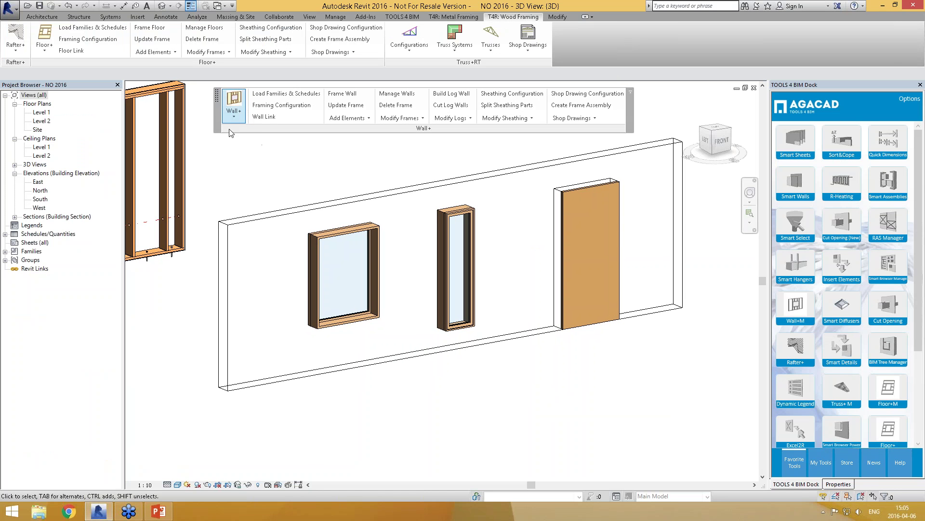
{"action": "left_click_drag", "start_coordinate": [217, 110], "coordinate": [186, 112]}
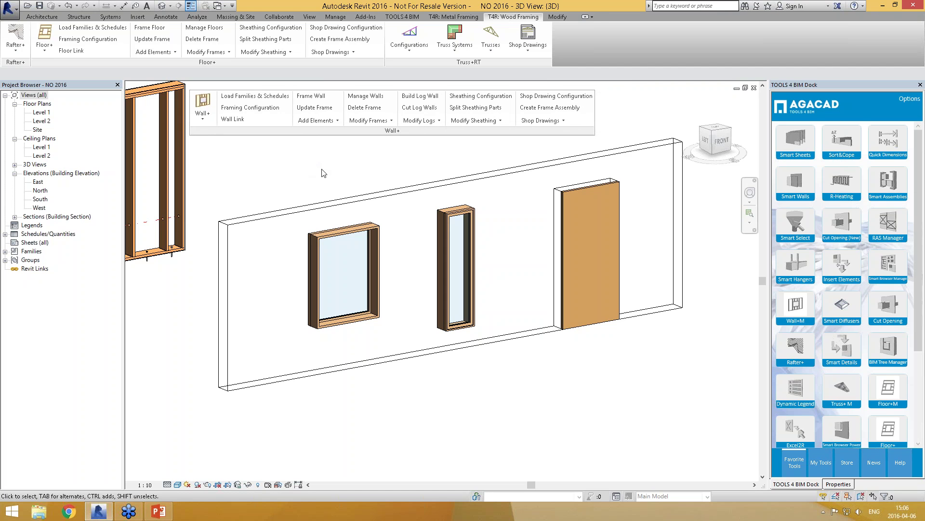
{"action": "middle_click_drag", "start_coordinate": [319, 175], "coordinate": [314, 173]}
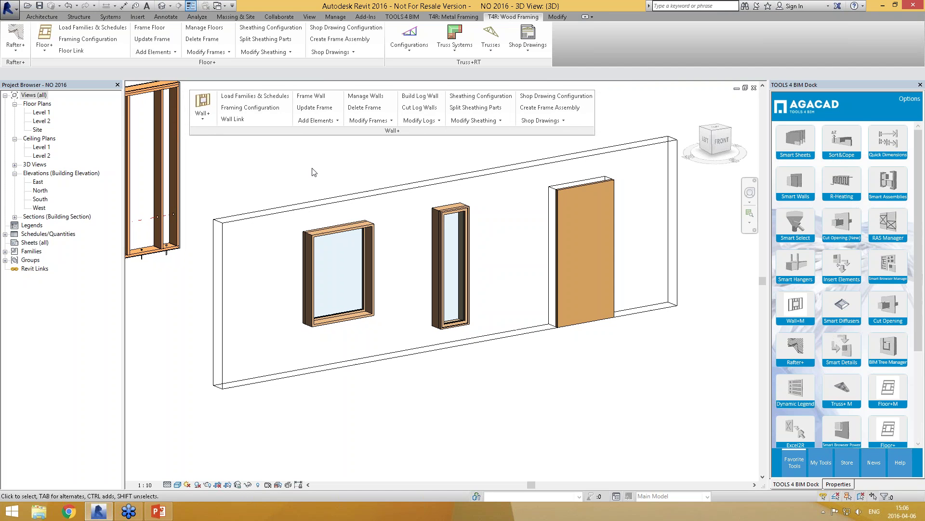
- Open the layer structure of the wall with two windows and a door, and widen the assembly dialog to read all layer columns
{"action": "left_click", "coordinate": [330, 208]}
{"action": "middle_click_drag", "start_coordinate": [528, 251], "coordinate": [503, 290], "text": "shift"}
{"action": "scroll", "coordinate": [514, 262], "scroll_direction": "up", "scroll_amount": 1}
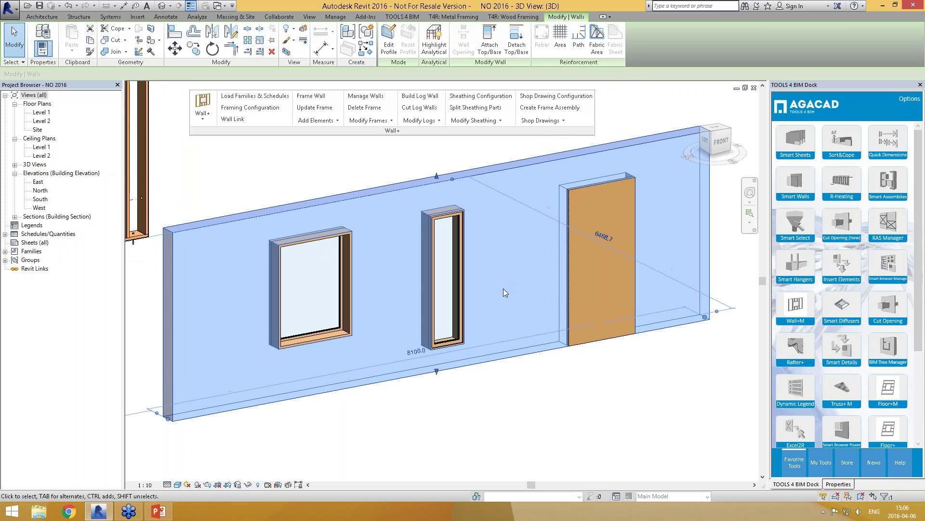
{"action": "left_click", "coordinate": [839, 484]}
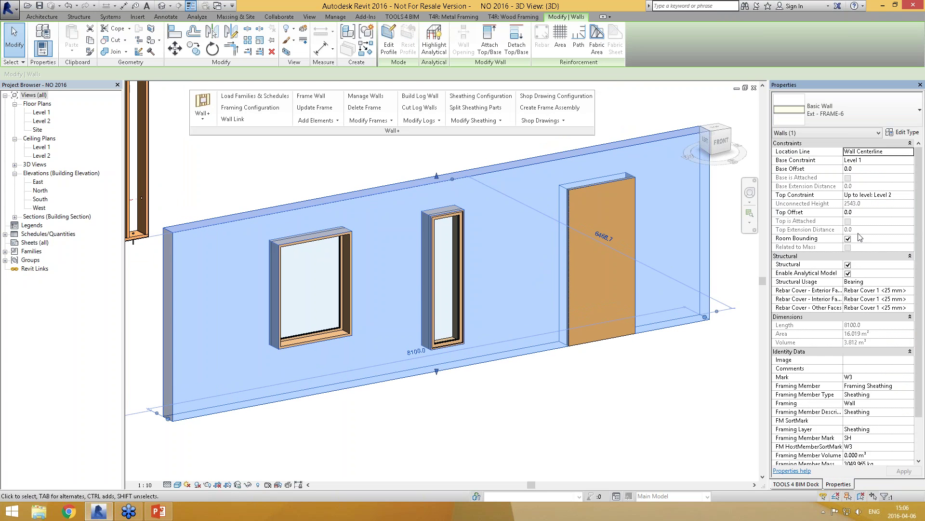
{"action": "left_click", "coordinate": [904, 132]}
{"action": "left_click_drag", "start_coordinate": [512, 160], "coordinate": [564, 142]}
{"action": "left_click", "coordinate": [571, 231]}
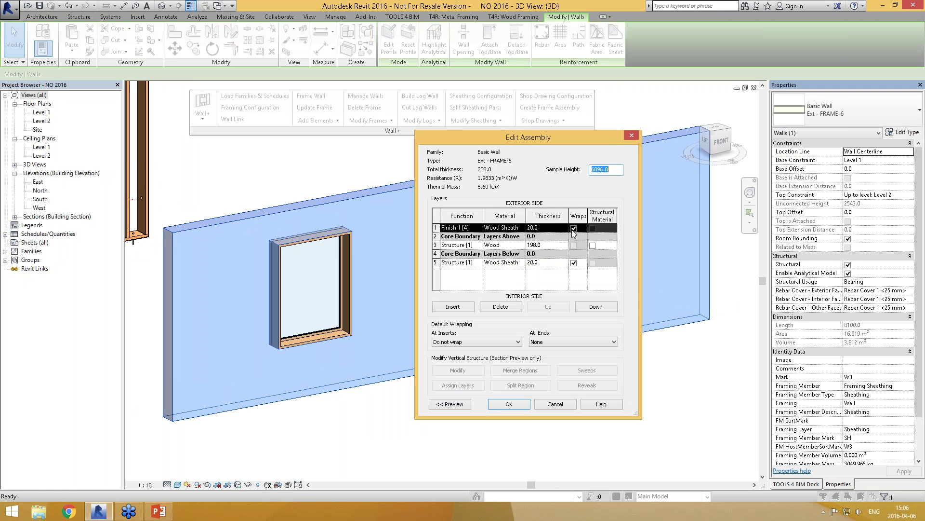
{"action": "left_click_drag", "start_coordinate": [639, 279], "coordinate": [702, 280]}
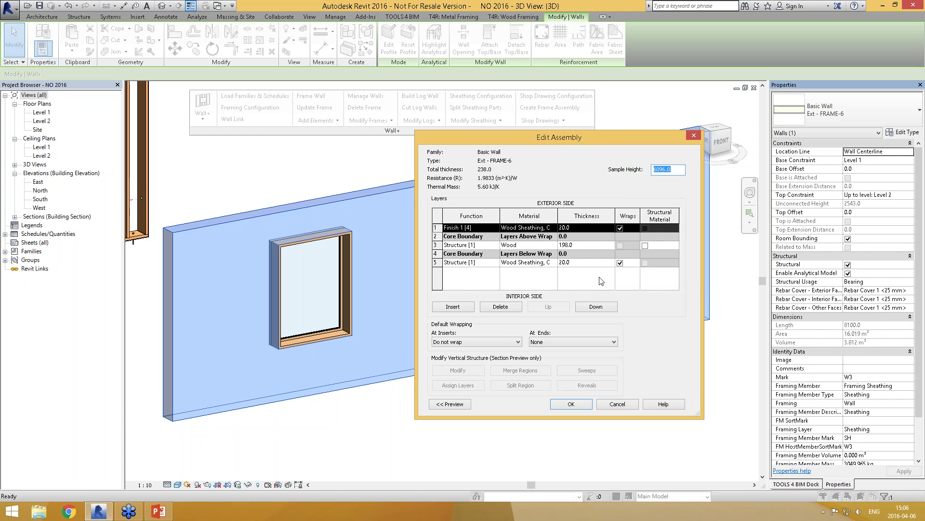
- Review the thicknesses of the wood core and both sheathing layers in the assembly, accept the type settings and deselect the wall
{"action": "left_click", "coordinate": [581, 245]}
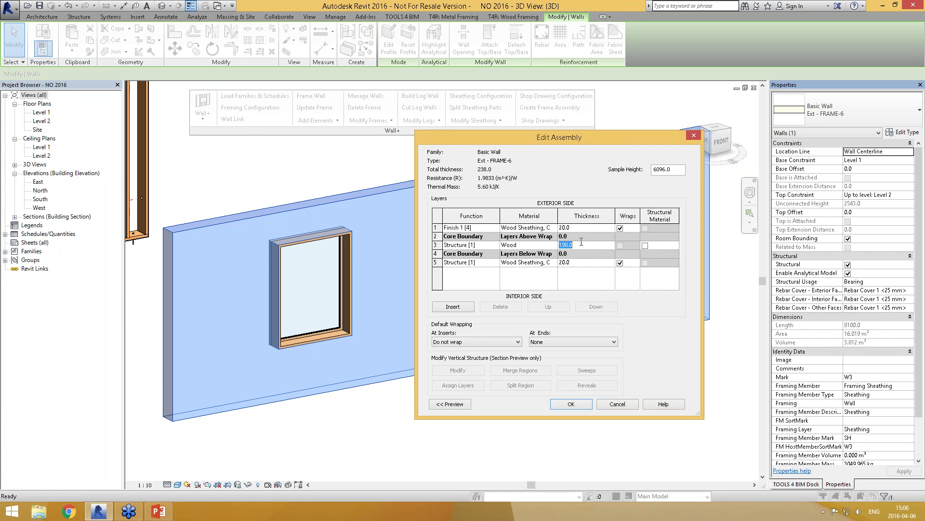
{"action": "left_click", "coordinate": [580, 228]}
{"action": "left_click", "coordinate": [579, 263]}
{"action": "left_click", "coordinate": [579, 228]}
{"action": "left_click", "coordinate": [578, 263]}
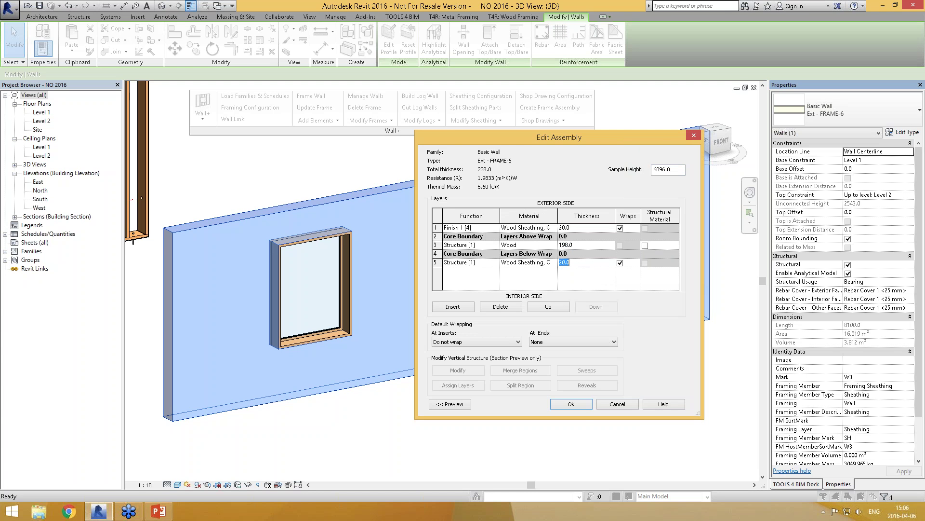
{"action": "left_click", "coordinate": [572, 404]}
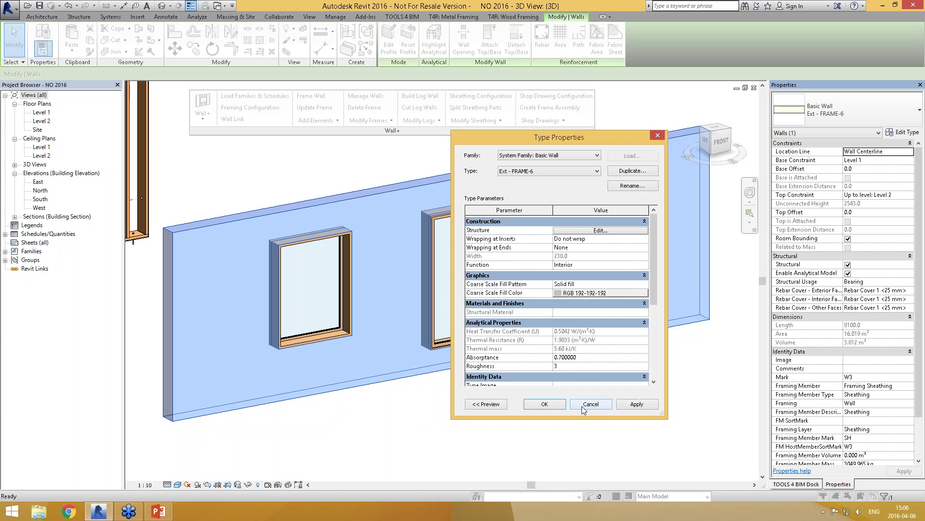
{"action": "left_click", "coordinate": [552, 404]}
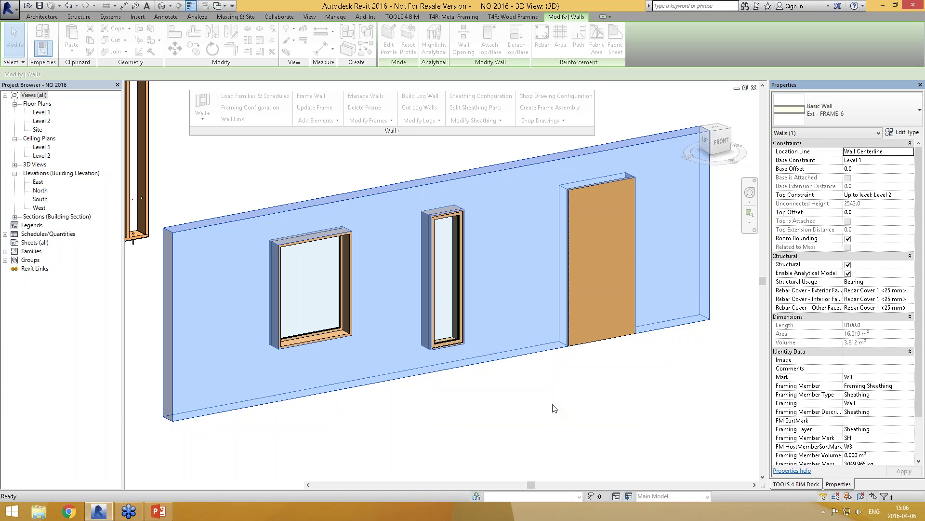
{"action": "left_click", "coordinate": [581, 417]}
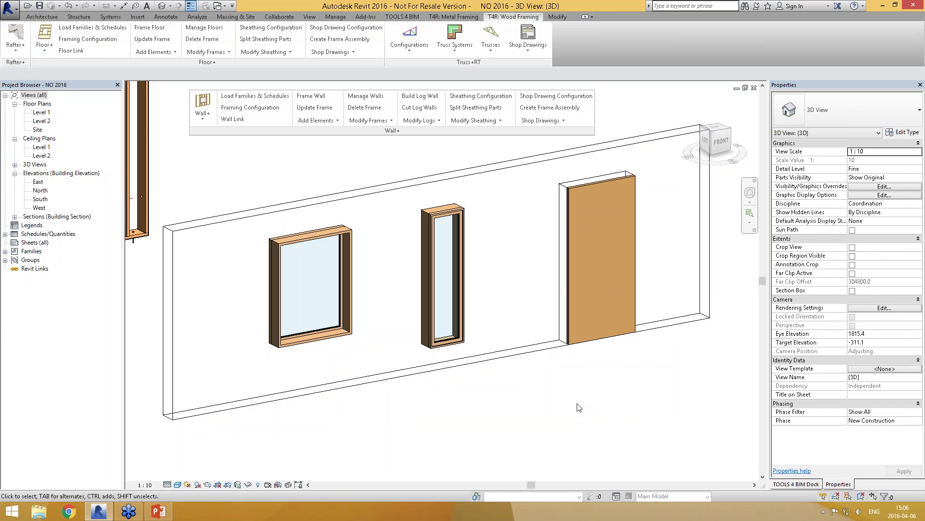
- Open Wall Link for the wall and review the framing layer and framing configuration options of its wood structure layer
{"action": "left_click", "coordinate": [462, 320]}
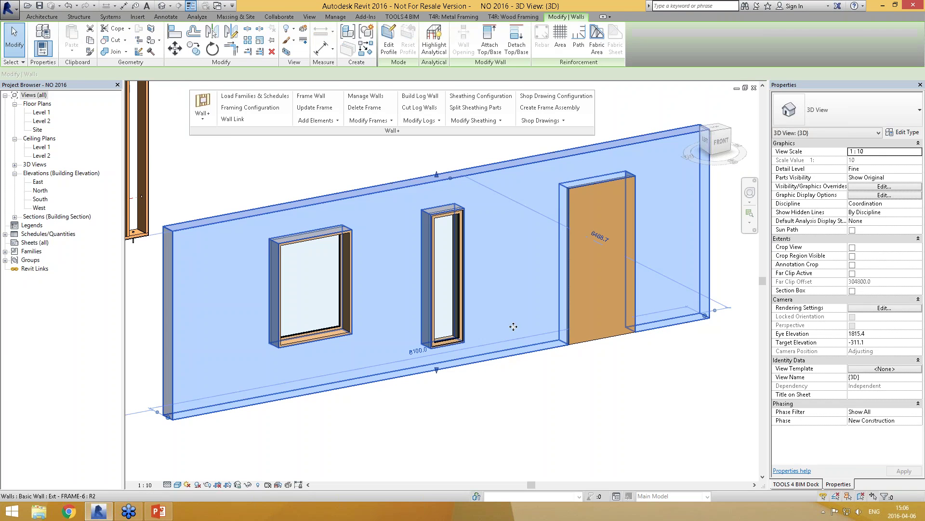
{"action": "left_click", "coordinate": [234, 119]}
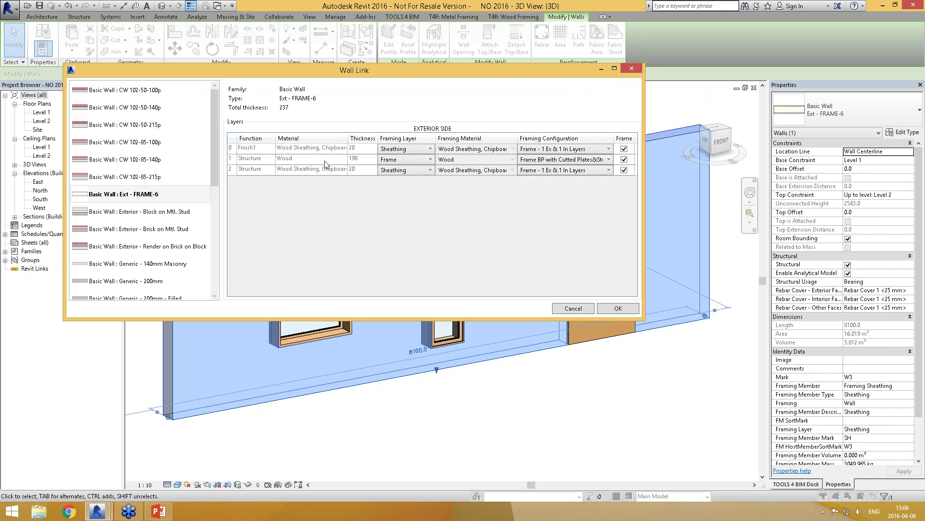
{"action": "left_click", "coordinate": [390, 161]}
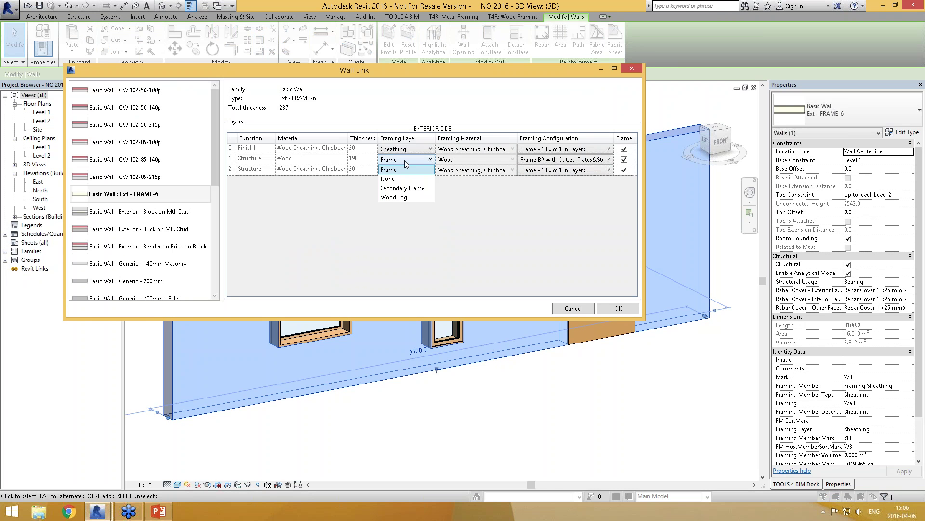
{"action": "left_click", "coordinate": [406, 160]}
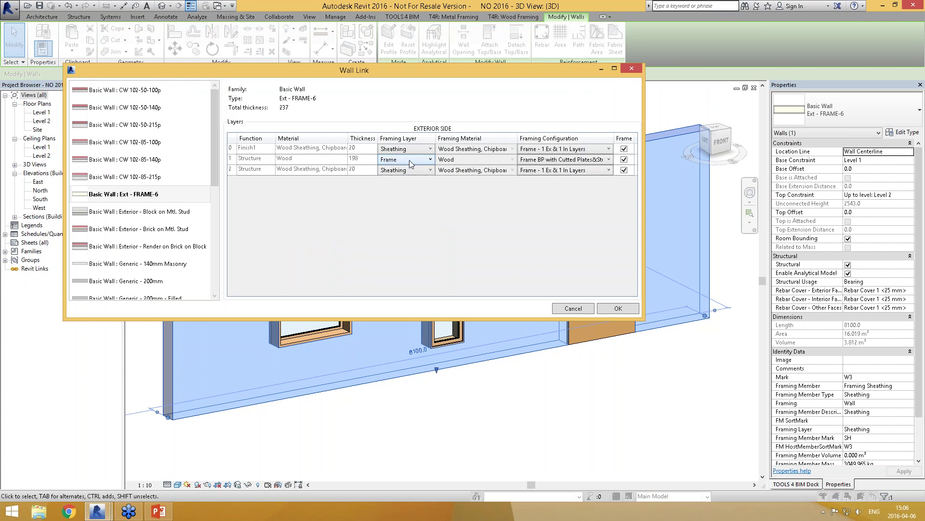
{"action": "left_click", "coordinate": [554, 163]}
{"action": "left_click", "coordinate": [554, 163]}
- Review the framing layer options of both sheathing layers and the inner one's framing configuration, and accept the wall link
{"action": "left_click", "coordinate": [409, 151]}
{"action": "left_click", "coordinate": [423, 150]}
{"action": "left_click", "coordinate": [420, 170]}
{"action": "left_click", "coordinate": [424, 171]}
{"action": "left_click", "coordinate": [564, 170]}
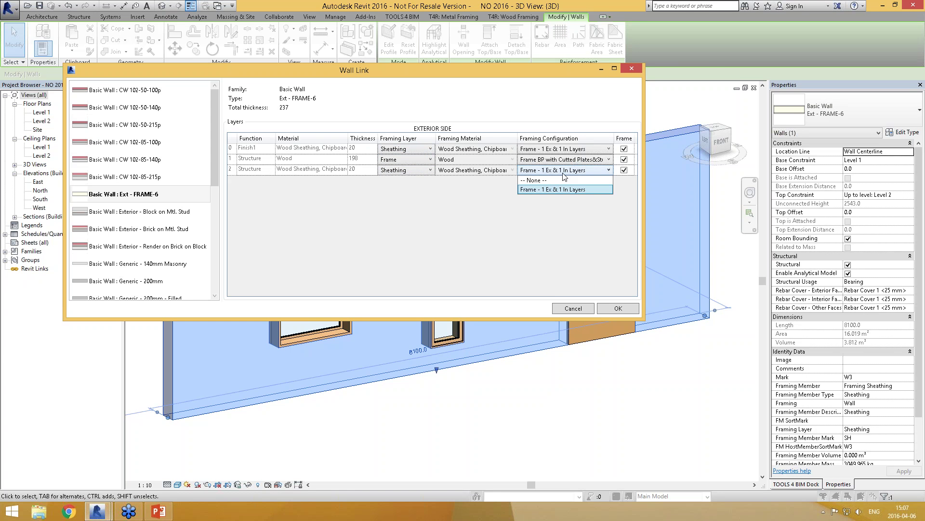
{"action": "left_click", "coordinate": [563, 172]}
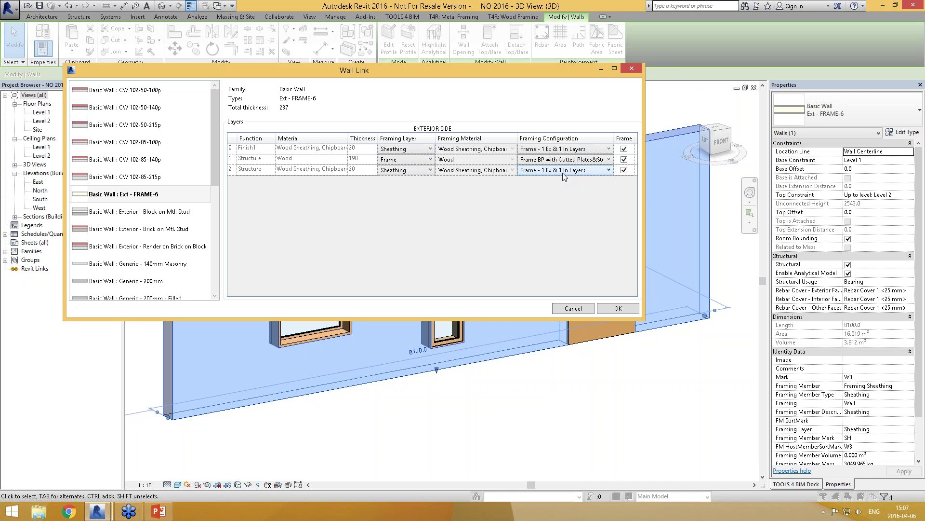
{"action": "left_click", "coordinate": [624, 309]}
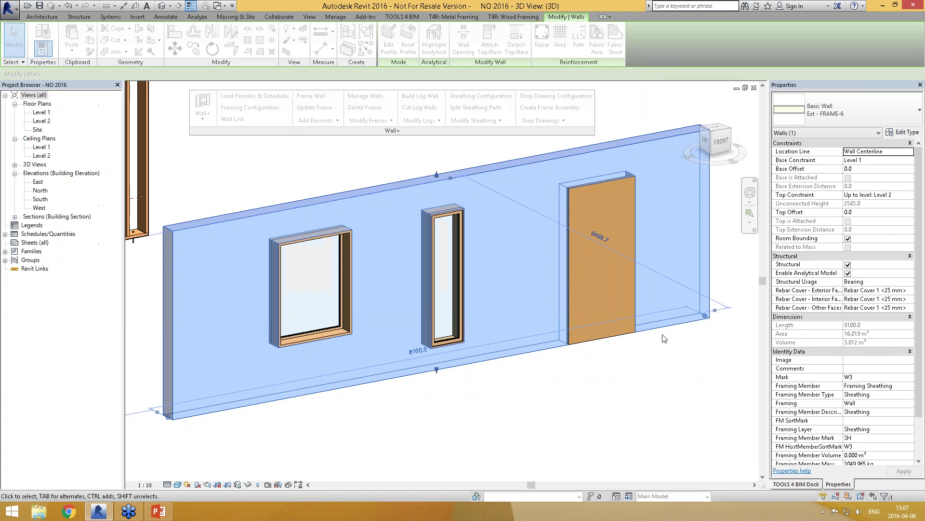
- Generate the wood frame for the selected wall using its linked framing configuration
{"action": "left_click", "coordinate": [529, 355]}
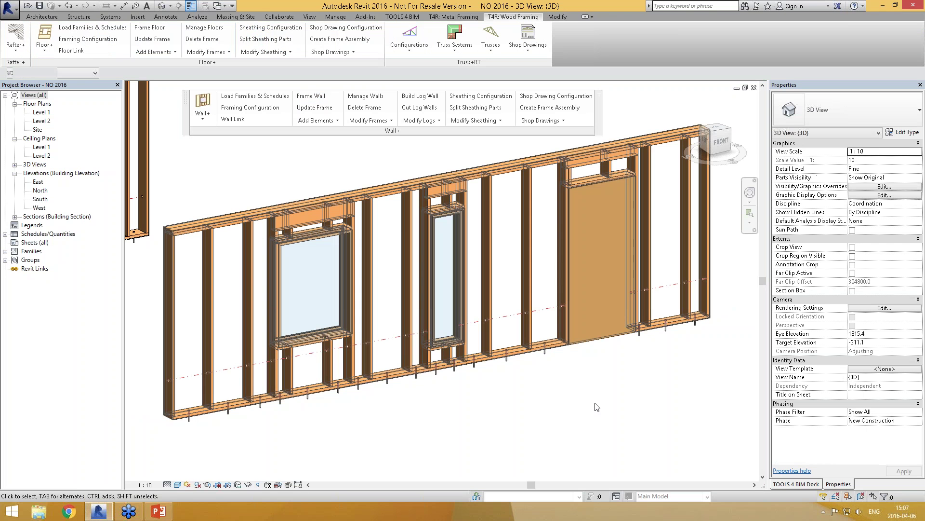
{"action": "middle_click_drag", "start_coordinate": [597, 409], "coordinate": [607, 408]}
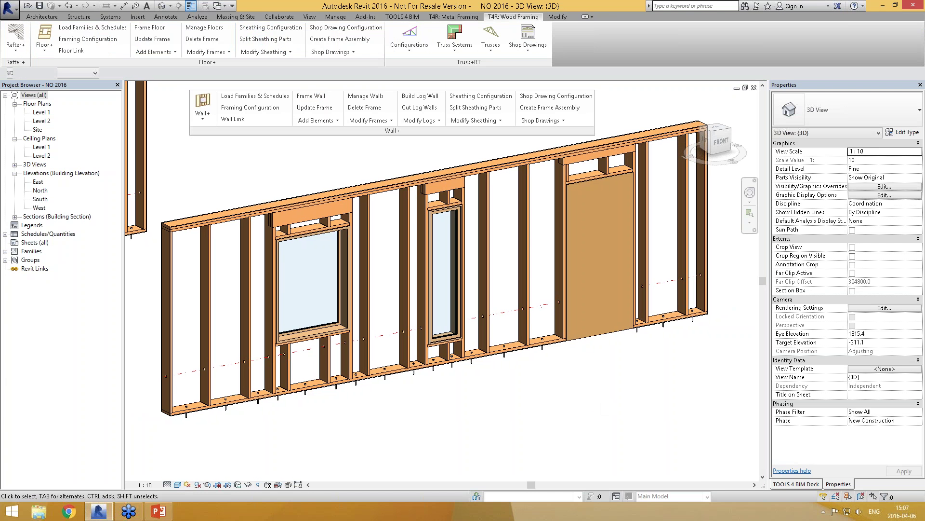
- Examine the anchors along the bottom plate and the studs below the two windows of the new frame
{"action": "middle_click_drag", "start_coordinate": [564, 345], "coordinate": [519, 404], "text": "shift"}
{"action": "scroll", "coordinate": [400, 347], "scroll_direction": "up", "scroll_amount": 4}
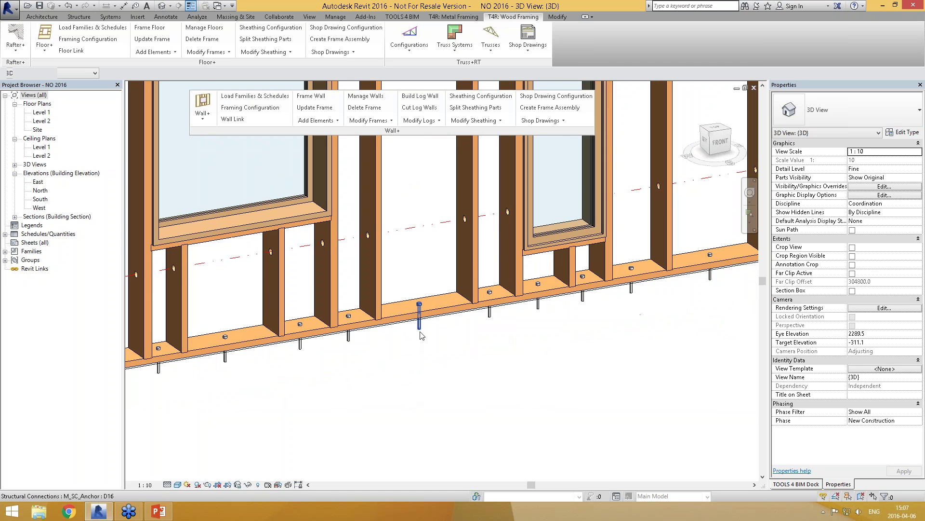
{"action": "scroll", "coordinate": [409, 359], "scroll_direction": "down", "scroll_amount": 3}
{"action": "middle_click_drag", "start_coordinate": [438, 361], "coordinate": [498, 393]}
{"action": "left_click", "coordinate": [457, 307]}
{"action": "key", "text": "Escape"}
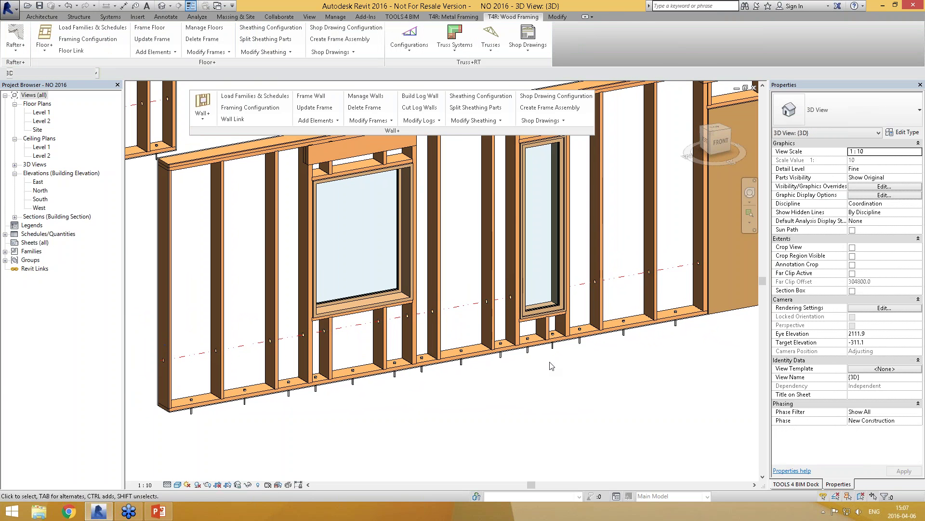
{"action": "scroll", "coordinate": [491, 330], "scroll_direction": "down", "scroll_amount": 2}
- Examine the headers, plates and cripple studs above the two windows and the door of the new frame
{"action": "scroll", "coordinate": [401, 233], "scroll_direction": "up", "scroll_amount": 5}
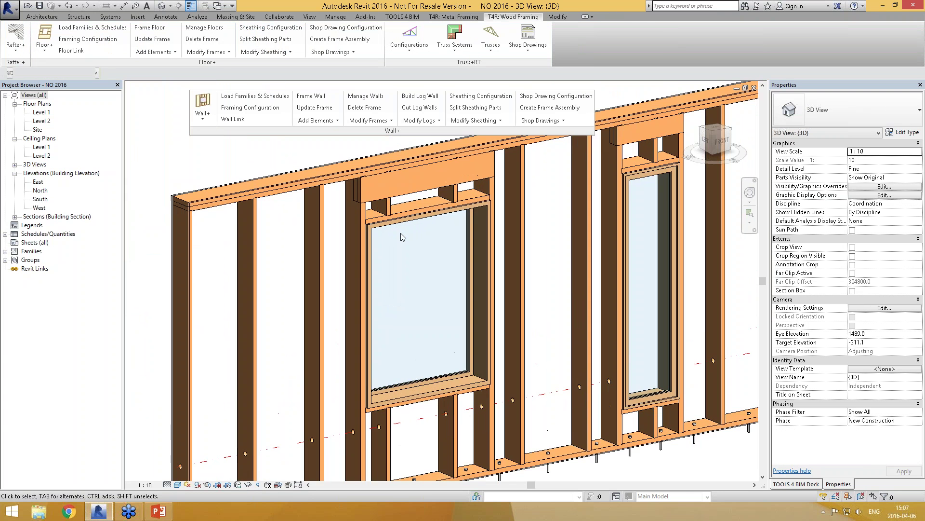
{"action": "middle_click_drag", "start_coordinate": [403, 245], "coordinate": [393, 235]}
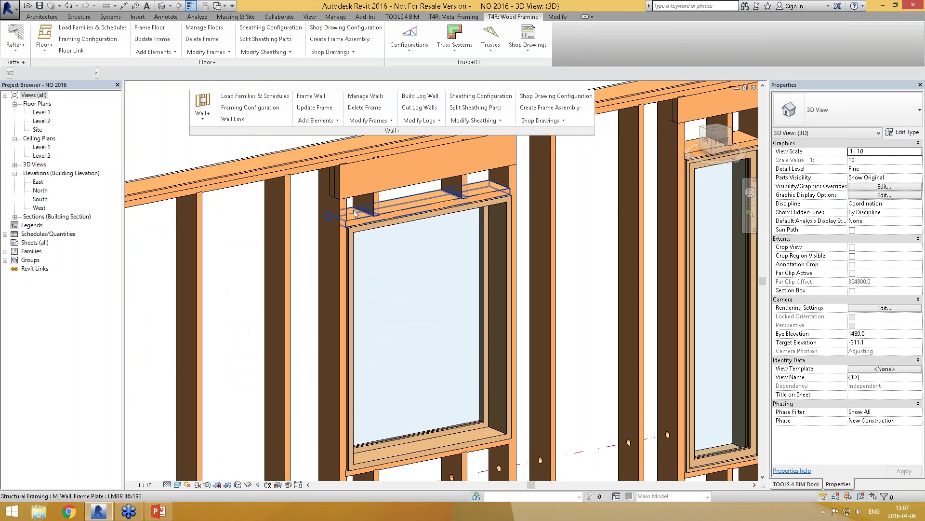
{"action": "scroll", "coordinate": [269, 223], "scroll_direction": "up", "scroll_amount": 3}
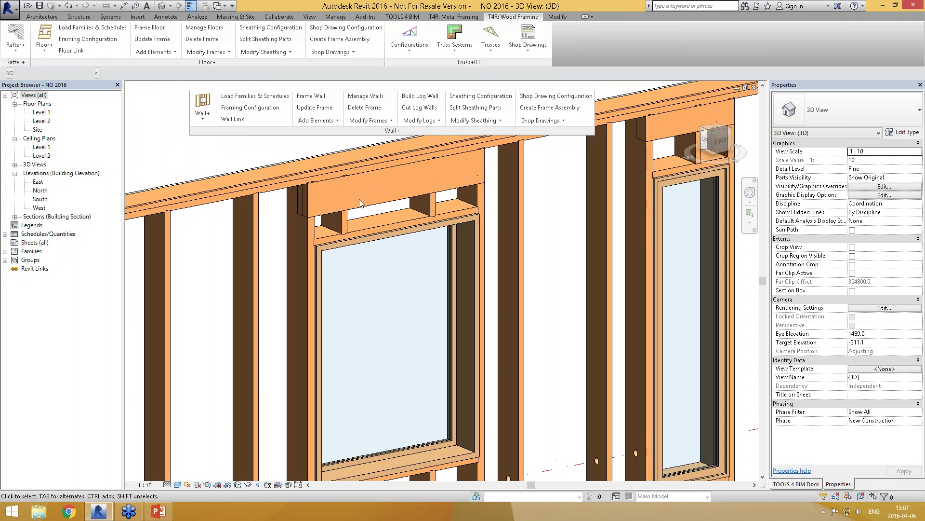
{"action": "scroll", "coordinate": [250, 204], "scroll_direction": "down", "scroll_amount": 4}
{"action": "middle_click_drag", "start_coordinate": [531, 256], "coordinate": [415, 299]}
{"action": "scroll", "coordinate": [542, 220], "scroll_direction": "up", "scroll_amount": 3}
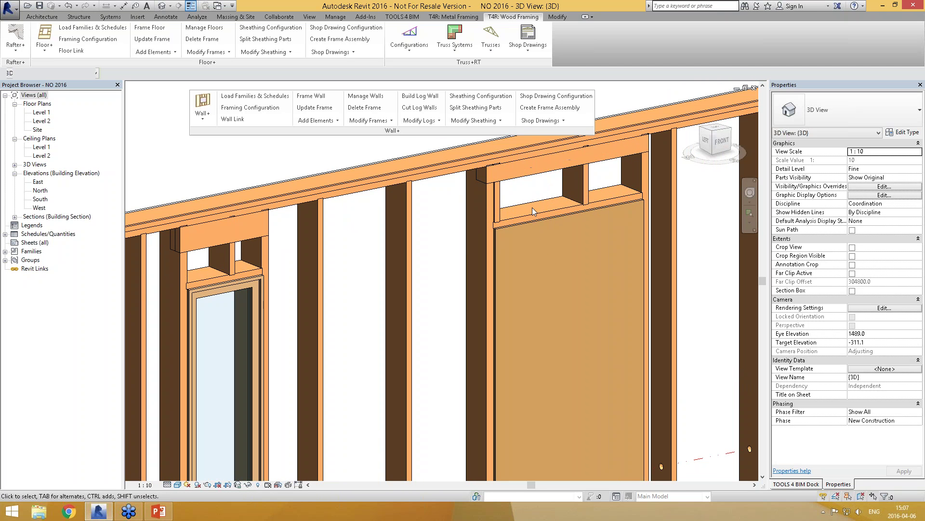
{"action": "scroll", "coordinate": [573, 196], "scroll_direction": "down", "scroll_amount": 1}
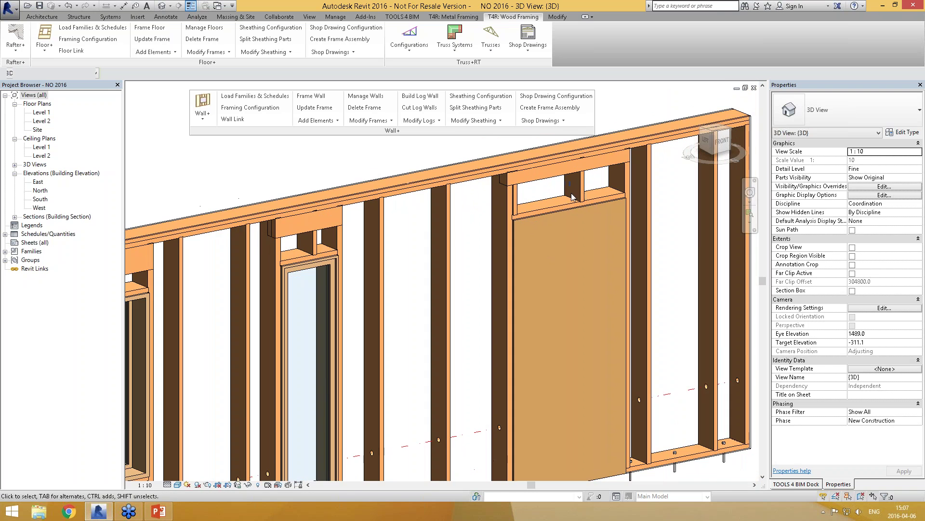
{"action": "scroll", "coordinate": [567, 222], "scroll_direction": "down", "scroll_amount": 2}
{"action": "scroll", "coordinate": [558, 254], "scroll_direction": "up", "scroll_amount": 1}
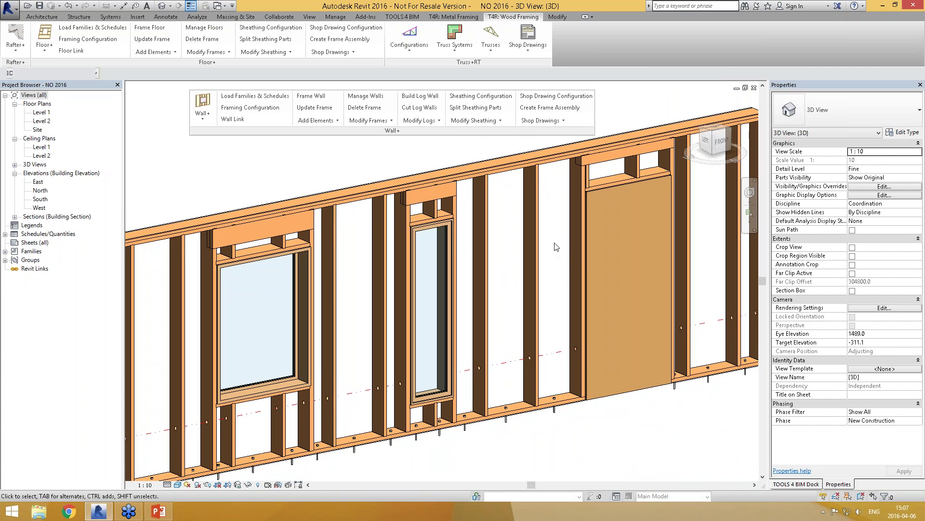
{"action": "scroll", "coordinate": [569, 262], "scroll_direction": "down", "scroll_amount": 3}
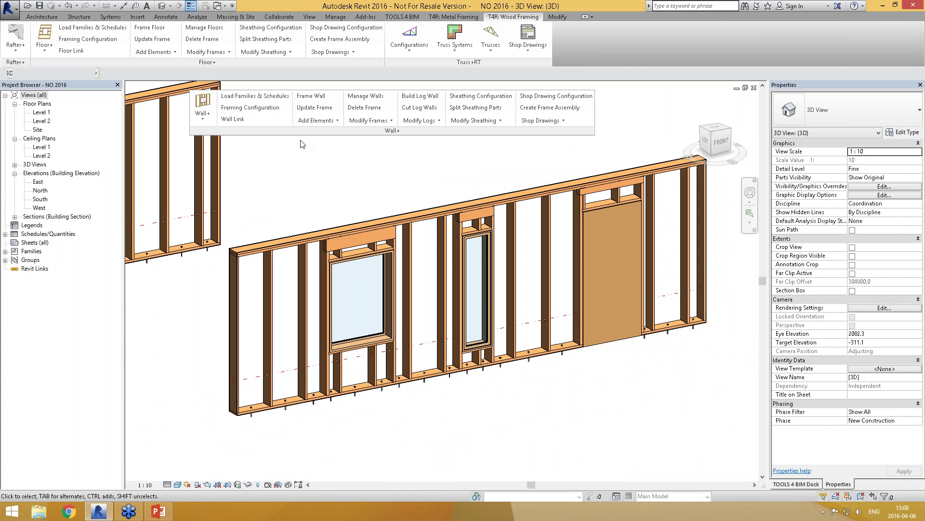
- Open the default wall framing parameters and keep the configuration type on Frame
{"action": "left_click", "coordinate": [256, 111]}
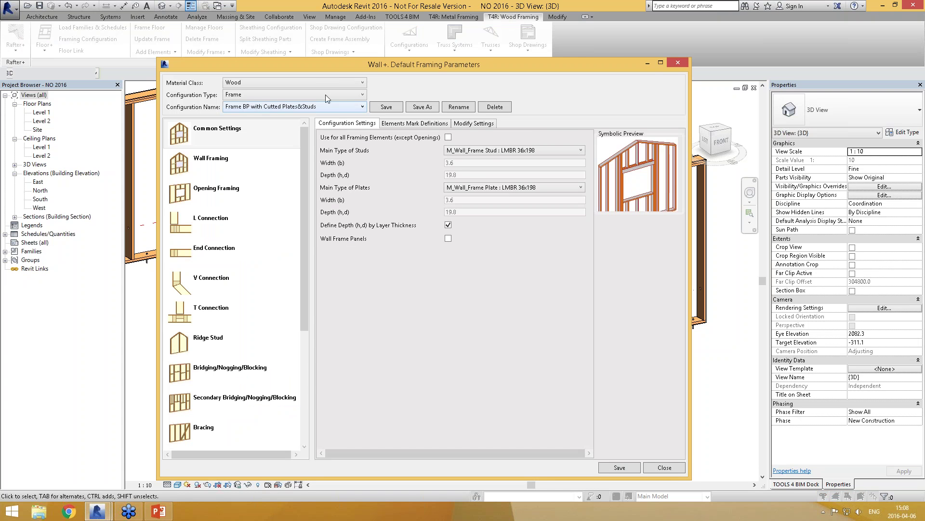
{"action": "left_click_drag", "start_coordinate": [348, 67], "coordinate": [305, 45]}
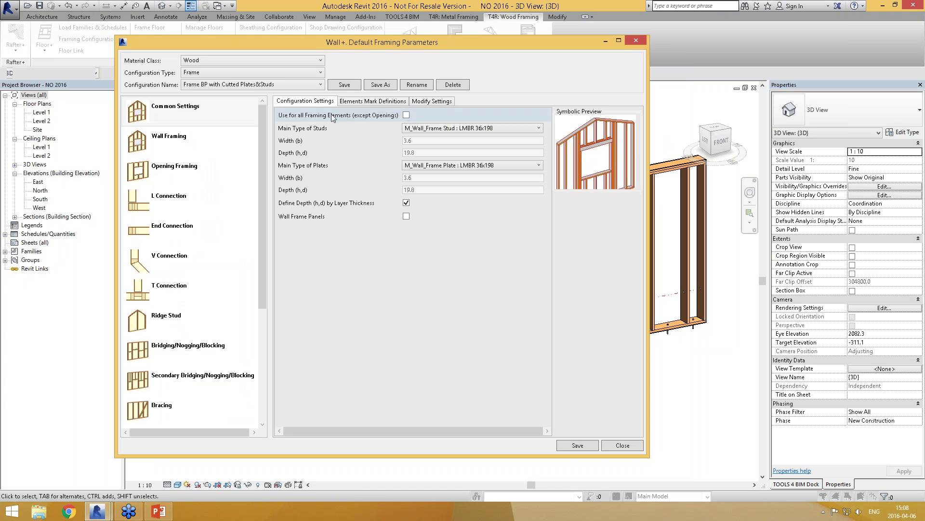
{"action": "left_click", "coordinate": [225, 78]}
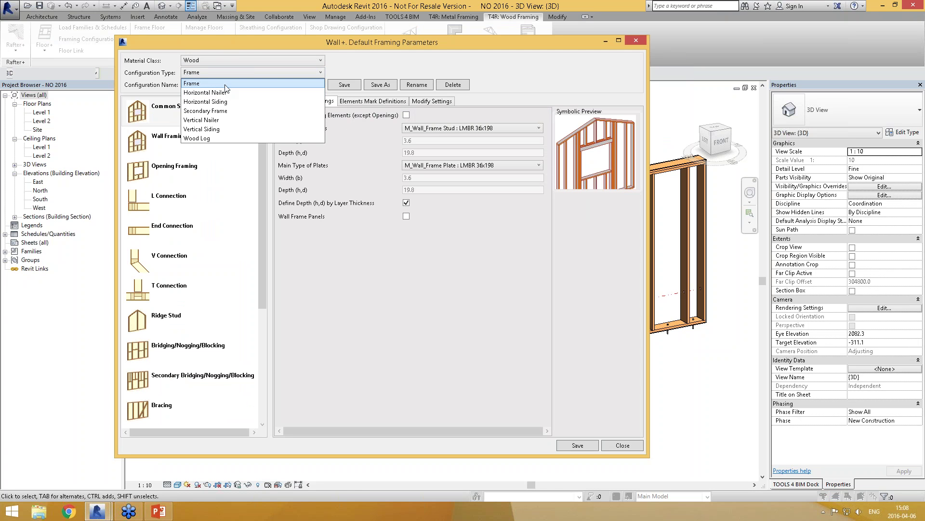
{"action": "left_click", "coordinate": [225, 86]}
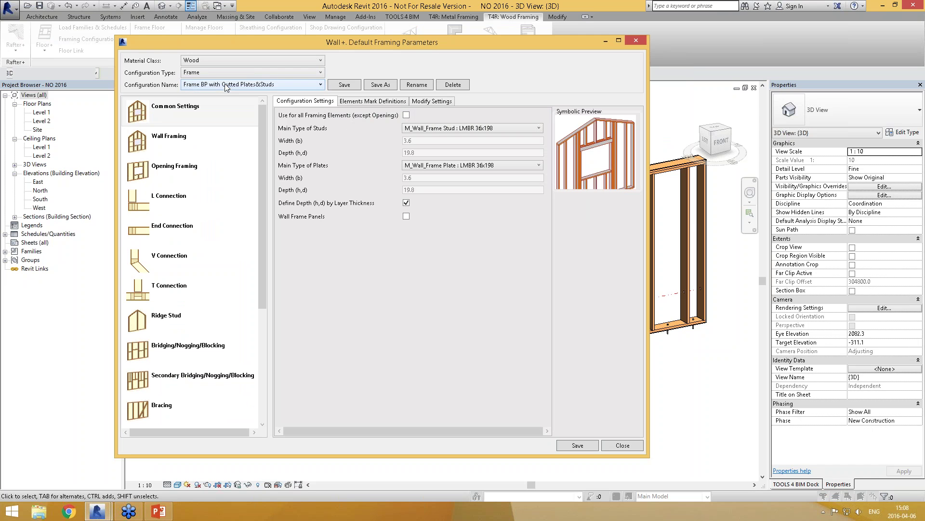
- Preview the Horizontal Nailer, Secondary Frame and Wood Log configuration types, and return the configuration type to Frame
{"action": "left_click", "coordinate": [225, 72]}
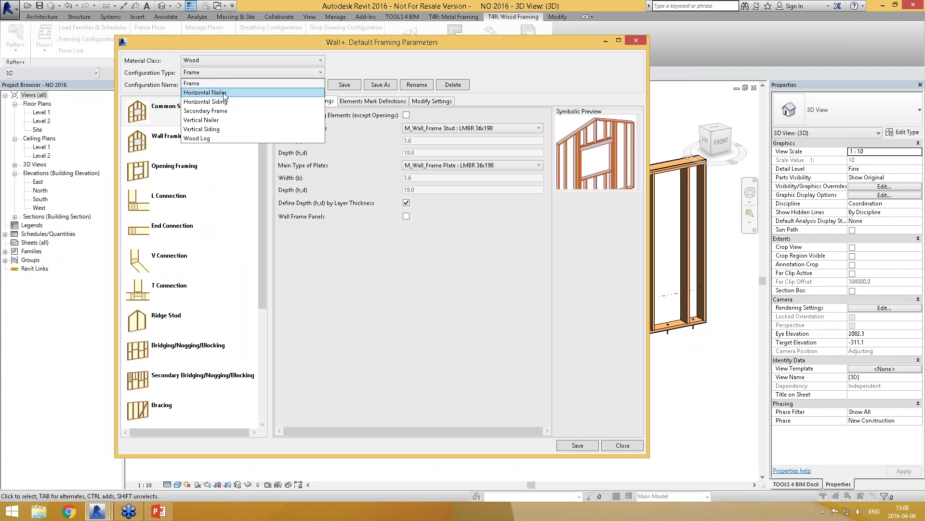
{"action": "left_click", "coordinate": [225, 93]}
{"action": "left_click", "coordinate": [225, 73]}
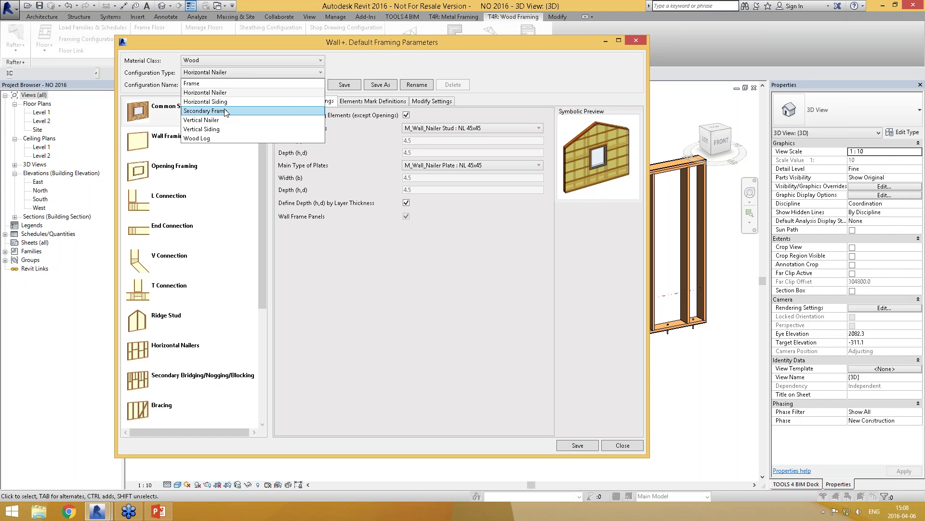
{"action": "left_click", "coordinate": [225, 111]}
{"action": "left_click", "coordinate": [232, 74]}
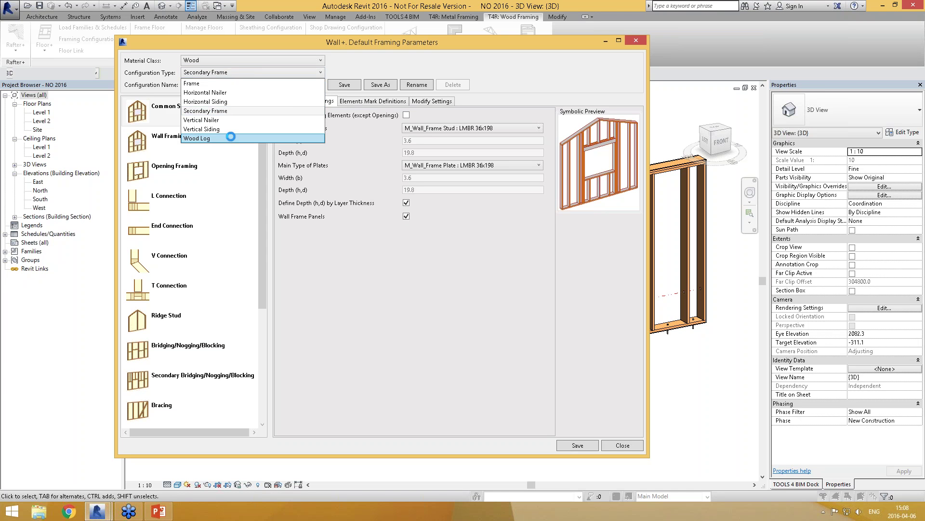
{"action": "left_click", "coordinate": [232, 138]}
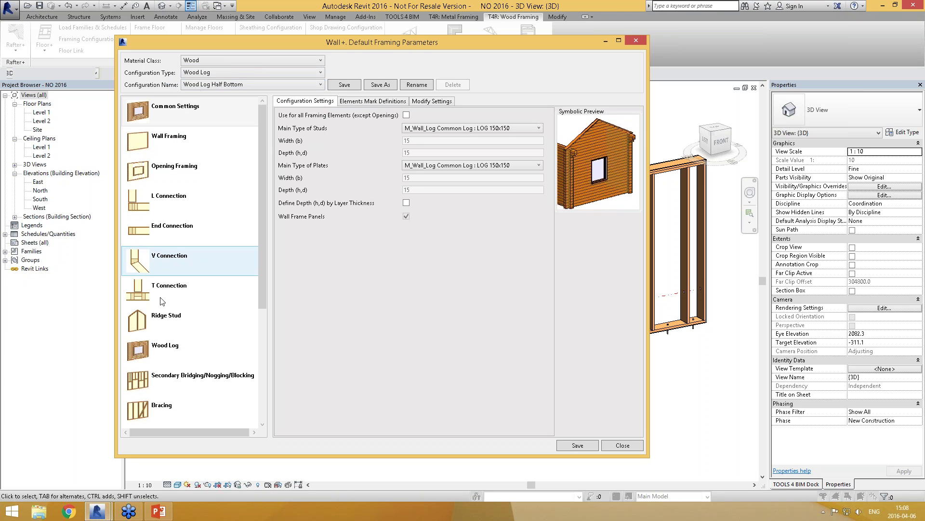
{"action": "left_click", "coordinate": [221, 75]}
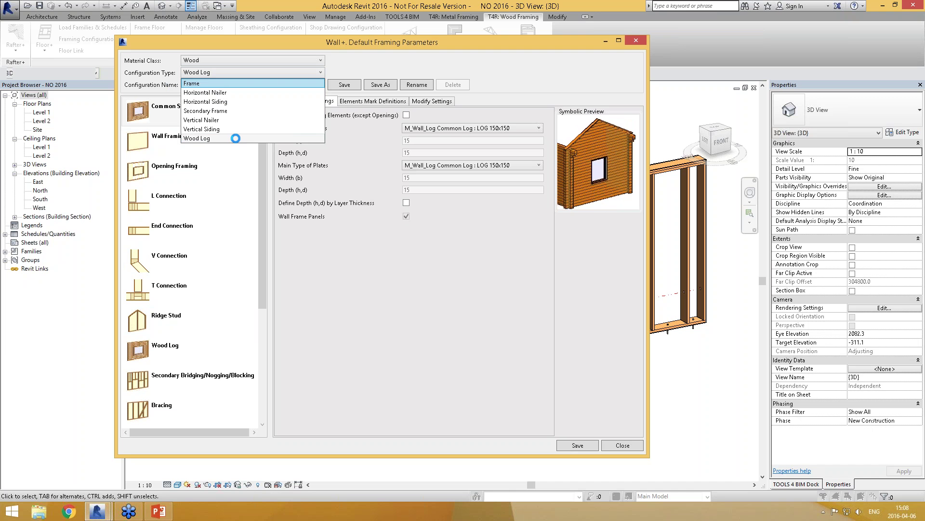
{"action": "left_click", "coordinate": [196, 83]}
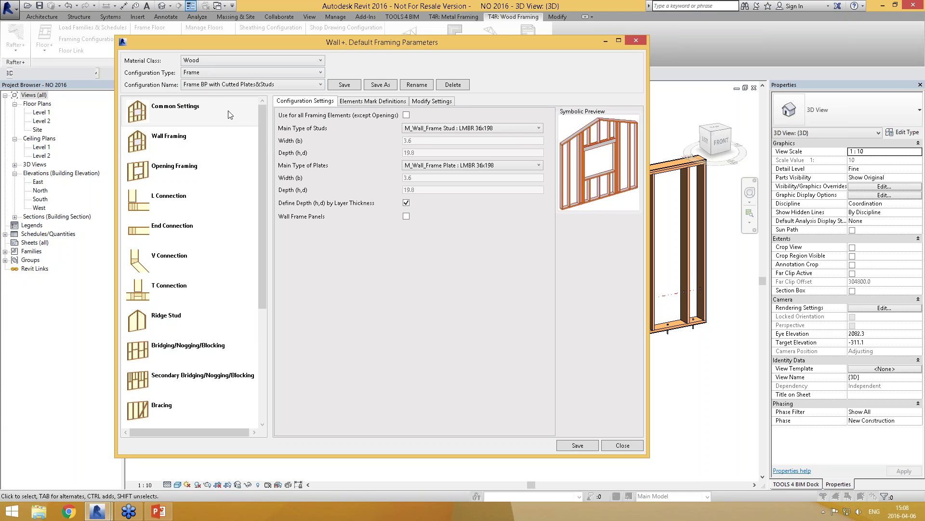
- Review the saved Frame configuration names and browse the setting categories, including End Connection and Secondary Bridging/Nogging/Blocking, returning to Common Settings
{"action": "left_click", "coordinate": [211, 85]}
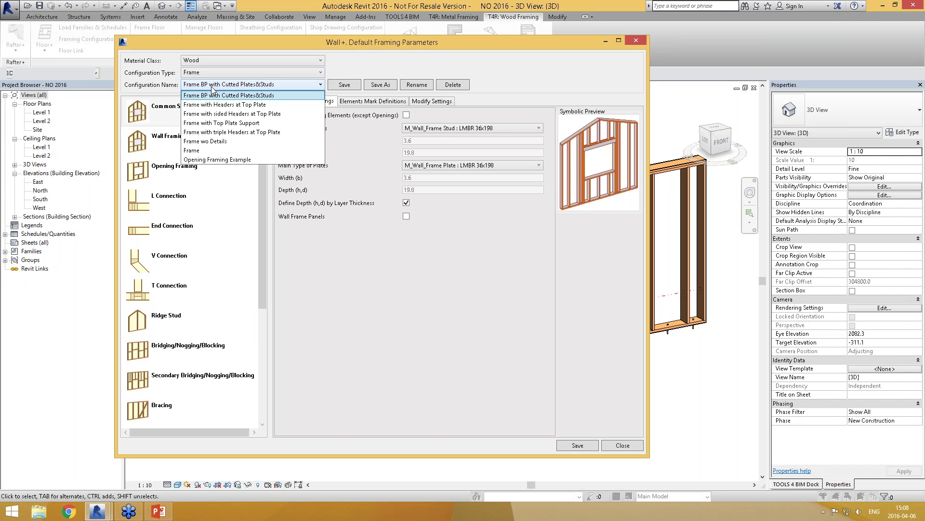
{"action": "left_click", "coordinate": [284, 84]}
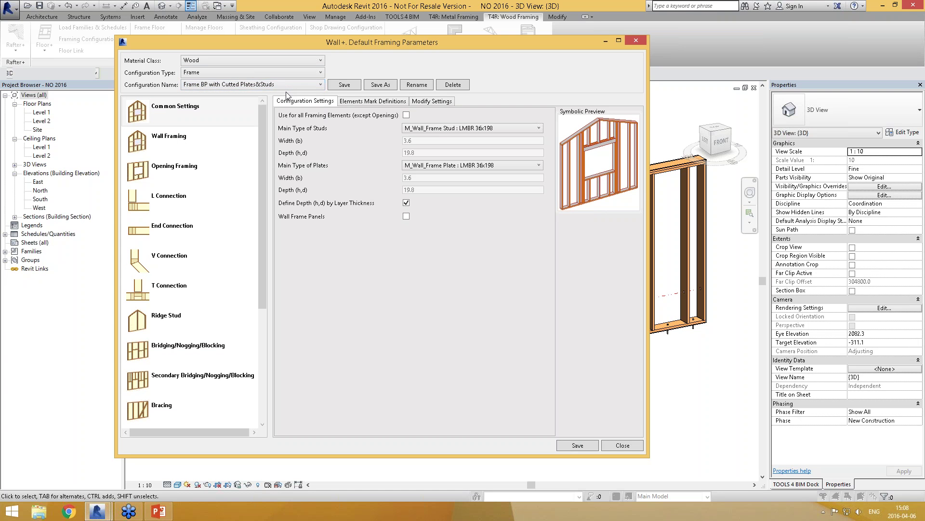
{"action": "left_click", "coordinate": [177, 122]}
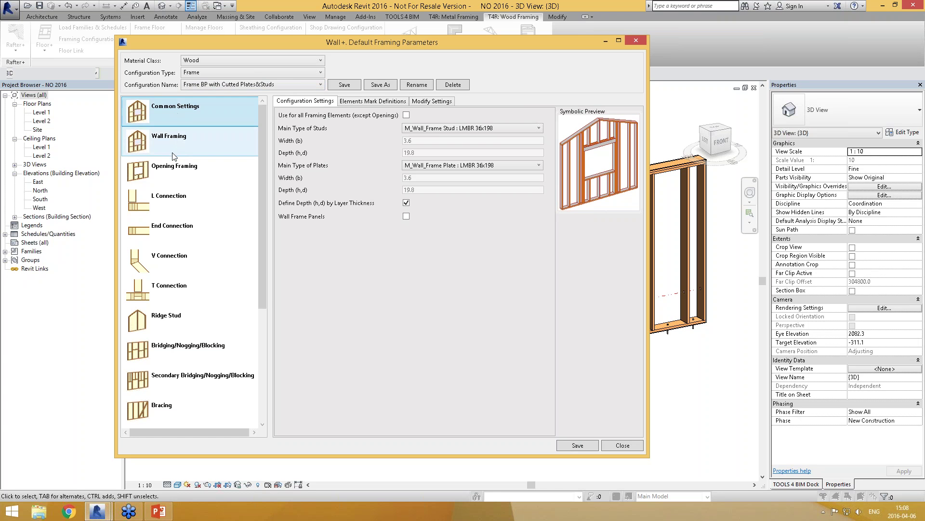
{"action": "left_click", "coordinate": [175, 168]}
{"action": "left_click", "coordinate": [188, 232]}
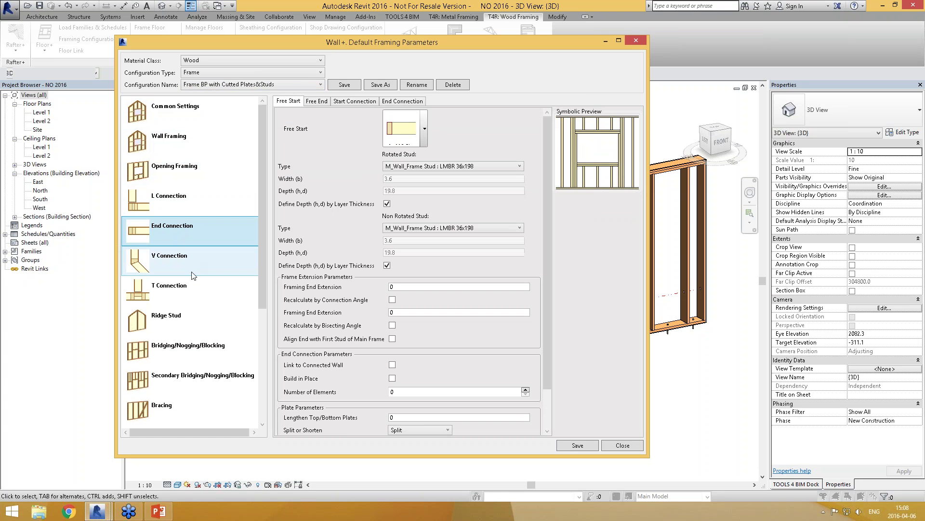
{"action": "left_click", "coordinate": [193, 319]}
{"action": "left_click", "coordinate": [186, 370]}
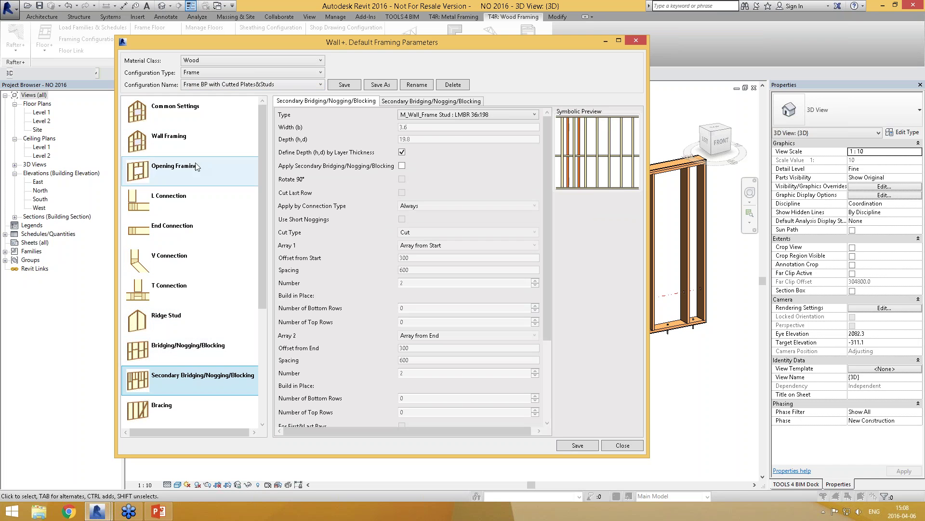
{"action": "left_click", "coordinate": [172, 109]}
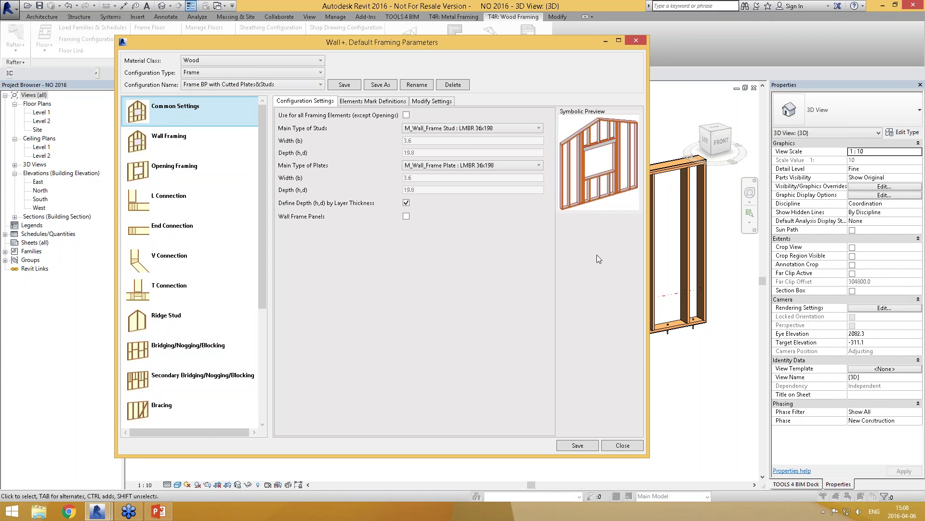
- Check the main stud type options and examine the element mark definitions for members such as the header, bottom cripple and top trimmer
{"action": "left_click", "coordinate": [467, 130]}
{"action": "left_click", "coordinate": [472, 136]}
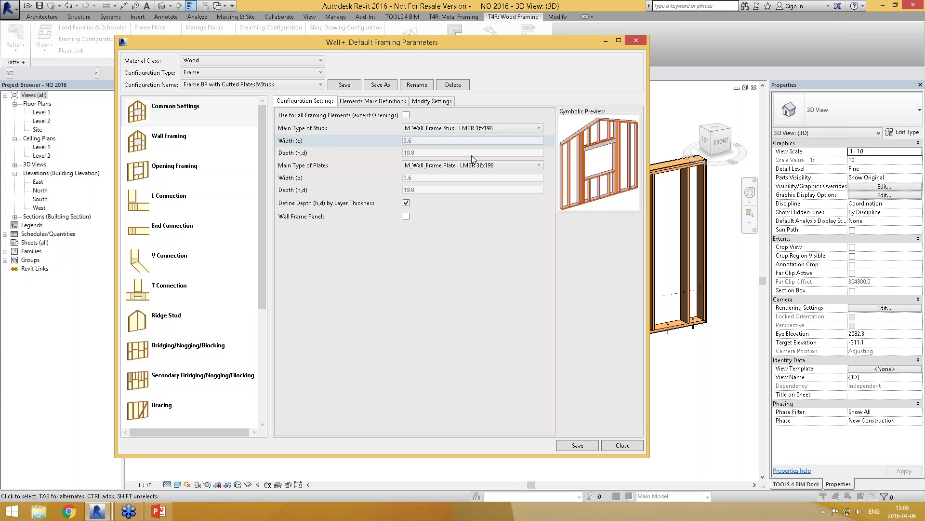
{"action": "left_click", "coordinate": [388, 102]}
{"action": "left_click", "coordinate": [436, 261]}
{"action": "left_click", "coordinate": [440, 322]}
{"action": "left_click", "coordinate": [440, 271]}
{"action": "left_click", "coordinate": [440, 202]}
{"action": "left_click", "coordinate": [442, 170]}
{"action": "left_click", "coordinate": [454, 229]}
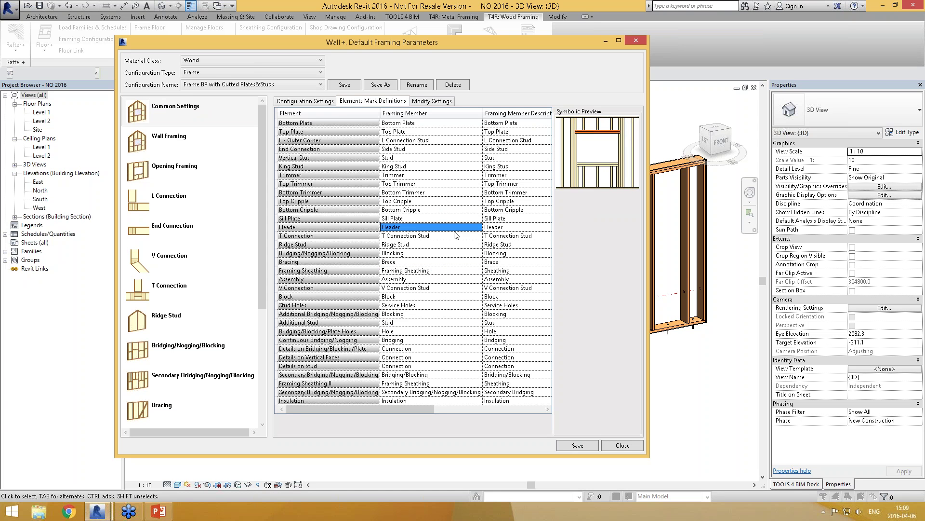
{"action": "left_click", "coordinate": [446, 209]}
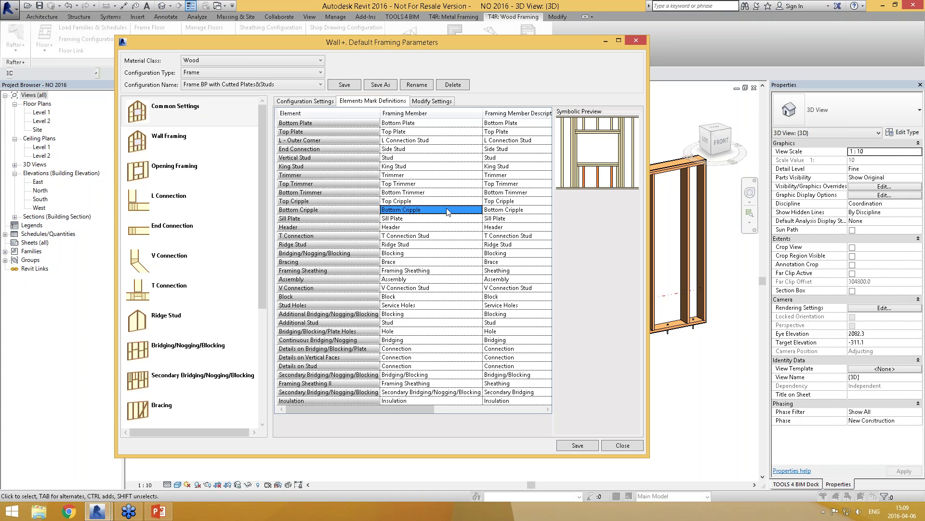
{"action": "left_click", "coordinate": [446, 185]}
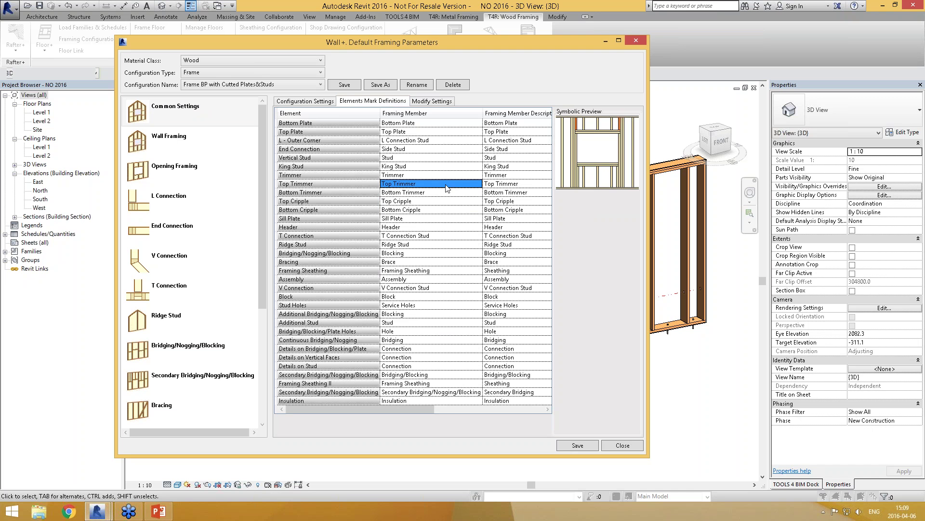
{"action": "left_click", "coordinate": [458, 229]}
{"action": "left_click", "coordinate": [530, 245]}
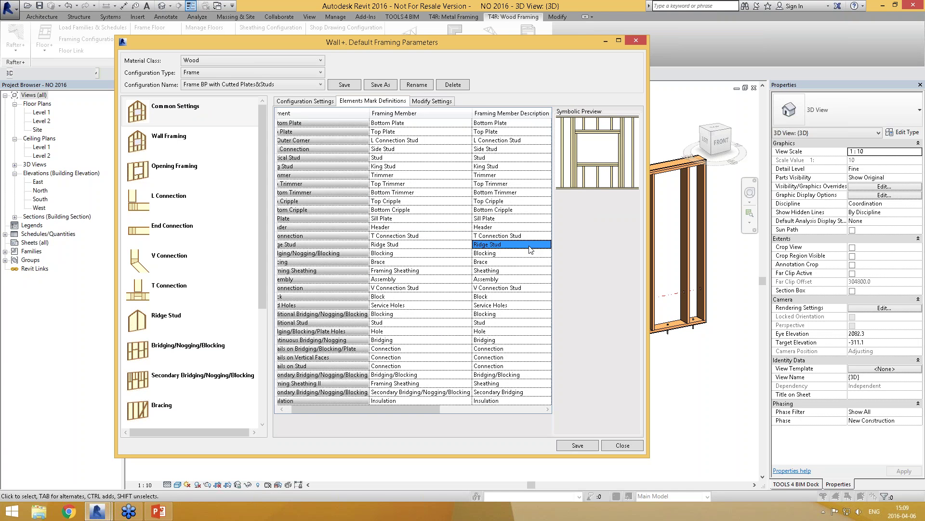
- Review the Wall Framing settings for the vertical studs, top plate, bottom plate and offsets
{"action": "left_click", "coordinate": [171, 144]}
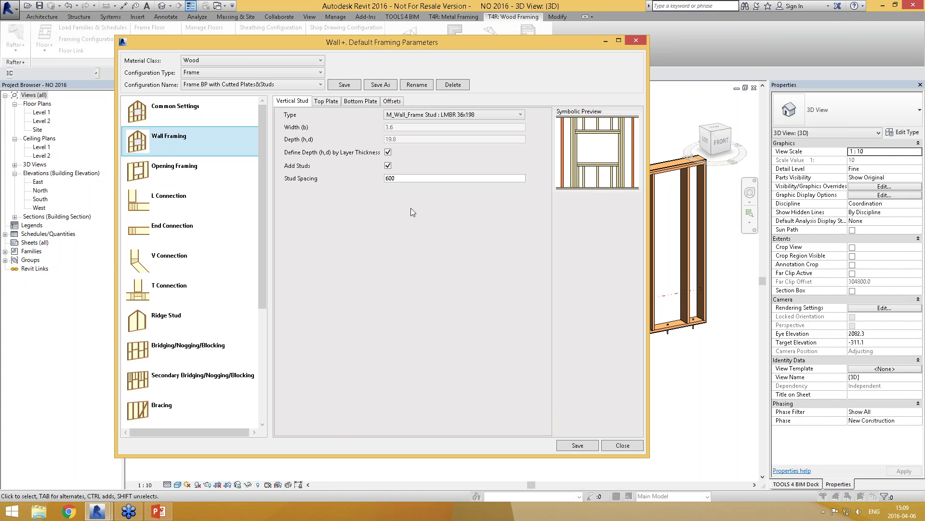
{"action": "left_click", "coordinate": [331, 102]}
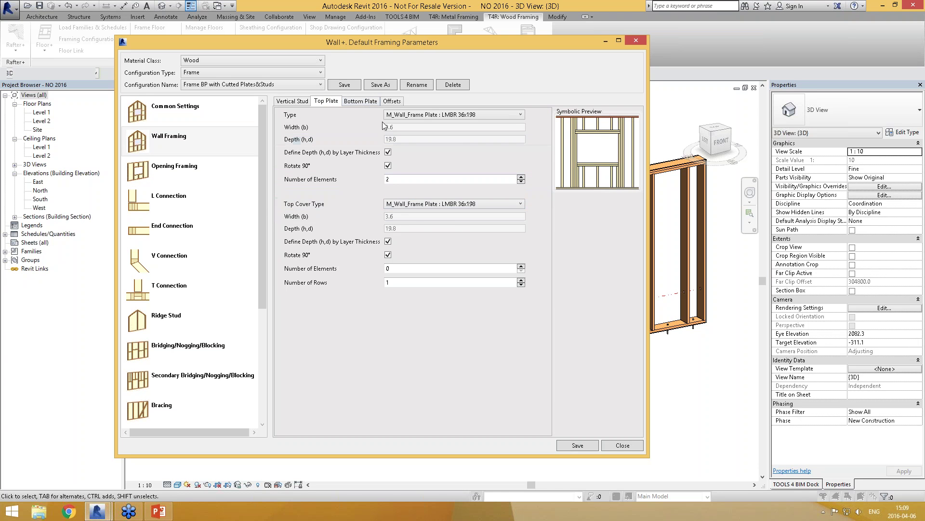
{"action": "left_click", "coordinate": [367, 102]}
{"action": "left_click", "coordinate": [398, 103]}
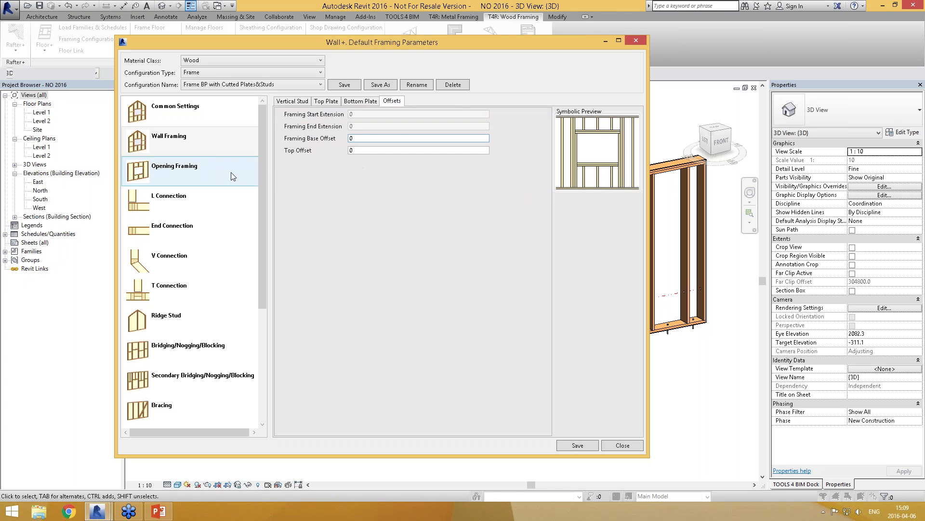
- Review the window and door opening framing settings and open the M_Window Bearing Framing configuration for structural walls
{"action": "left_click", "coordinate": [169, 170]}
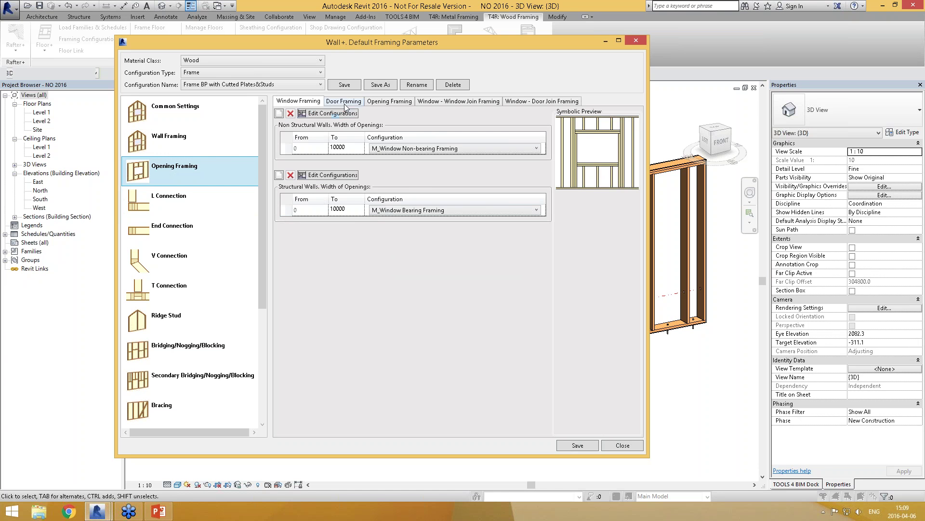
{"action": "left_click", "coordinate": [369, 102]}
{"action": "left_click", "coordinate": [301, 103]}
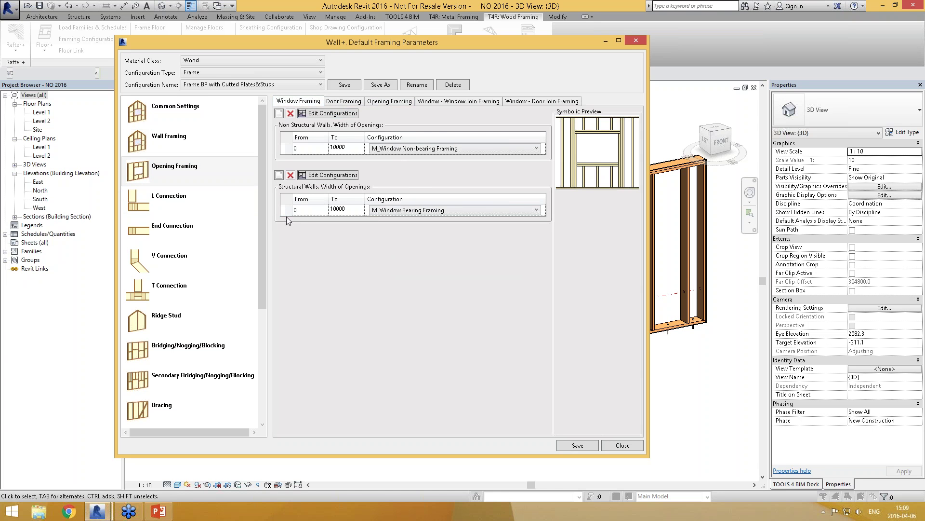
{"action": "left_click", "coordinate": [286, 211]}
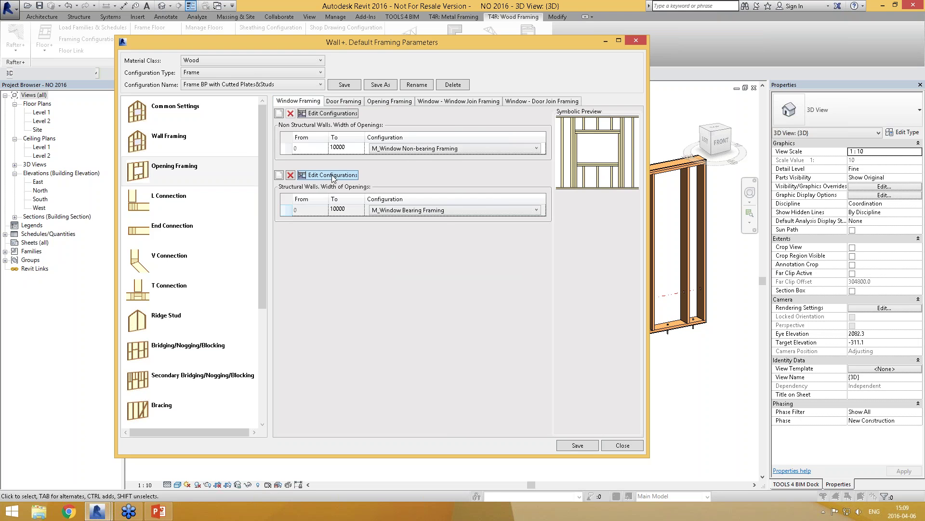
{"action": "left_click", "coordinate": [332, 177]}
{"action": "left_click_drag", "start_coordinate": [329, 96], "coordinate": [449, 86]}
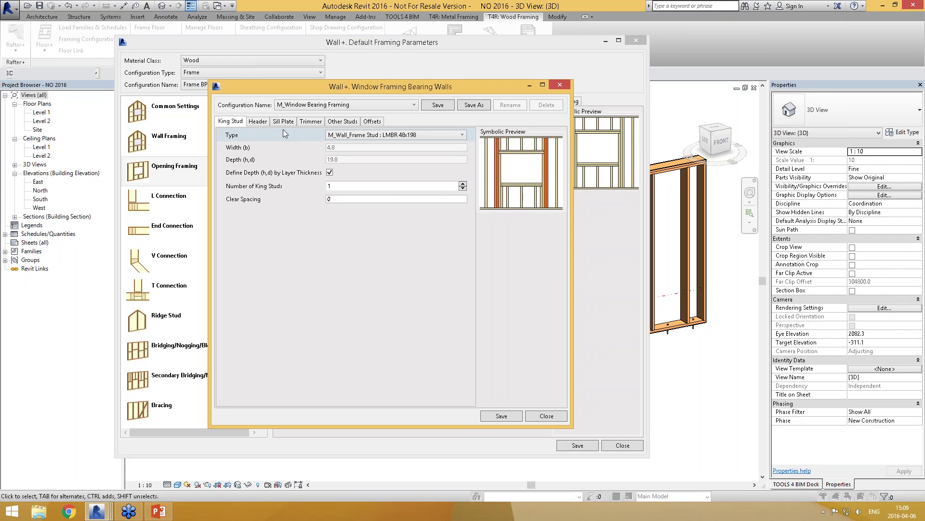
- Try the header types 3H0V0H1Z, 1H1VI0H0Z and 0H3VS0H3Z (Fill in the gaps) for bearing-wall windows
{"action": "left_click", "coordinate": [259, 121]}
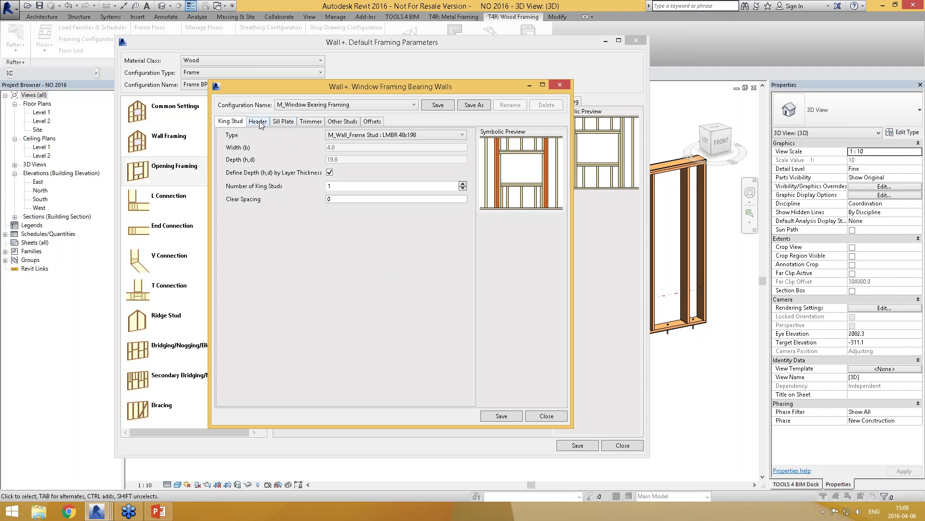
{"action": "left_click_drag", "start_coordinate": [360, 83], "coordinate": [359, 38]}
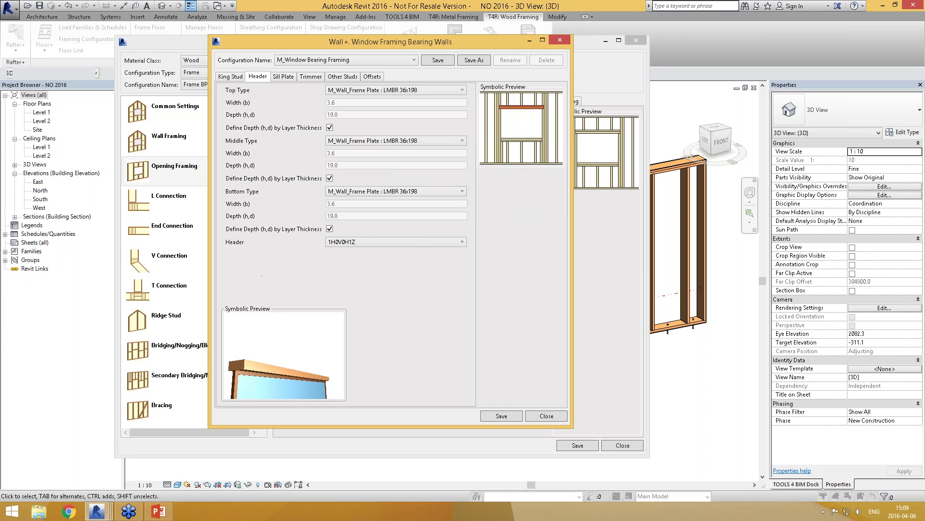
{"action": "left_click", "coordinate": [386, 241]}
{"action": "left_click", "coordinate": [375, 270]}
{"action": "left_click", "coordinate": [375, 242]}
{"action": "left_click", "coordinate": [379, 307]}
{"action": "left_click", "coordinate": [381, 241]}
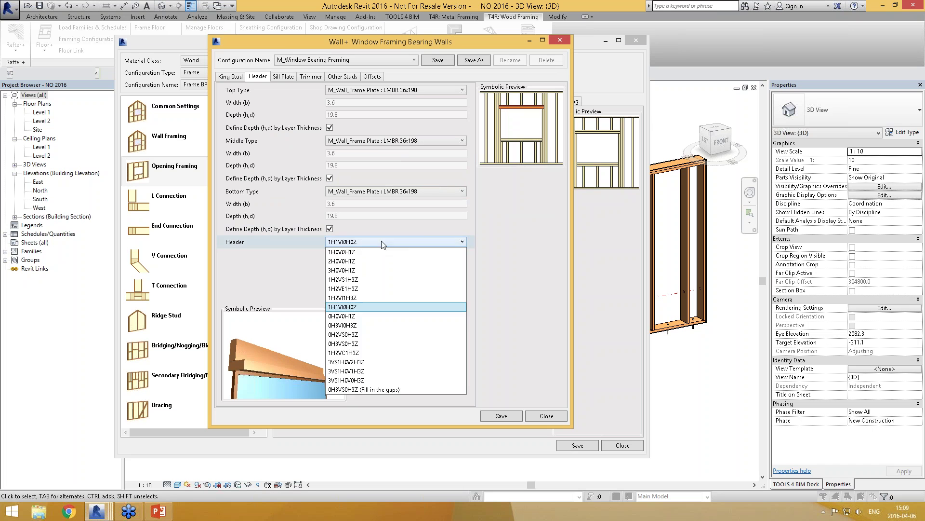
{"action": "left_click", "coordinate": [403, 396]}
{"action": "key", "text": "Down"}
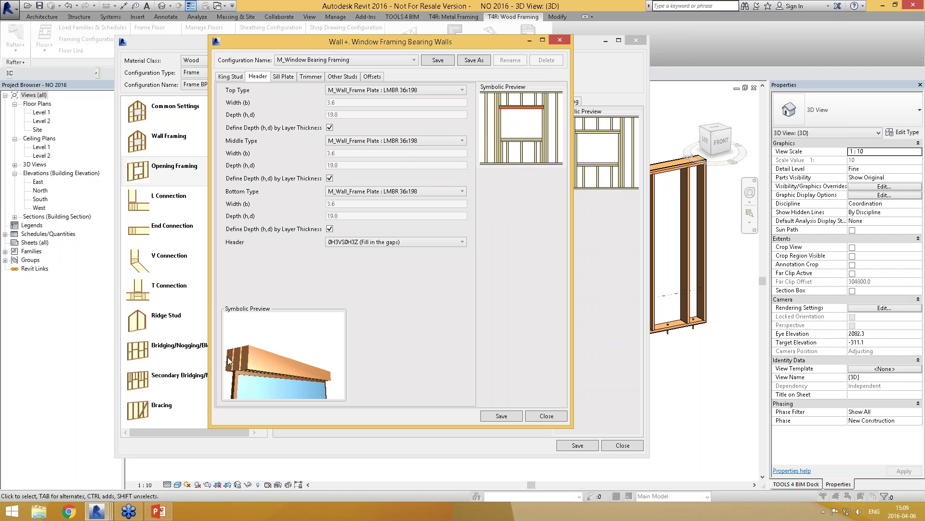
- Preview header type 0H3VS0H3Z, and set the bearing-wall window header to 1H1VI0H0Z
{"action": "left_click", "coordinate": [390, 244]}
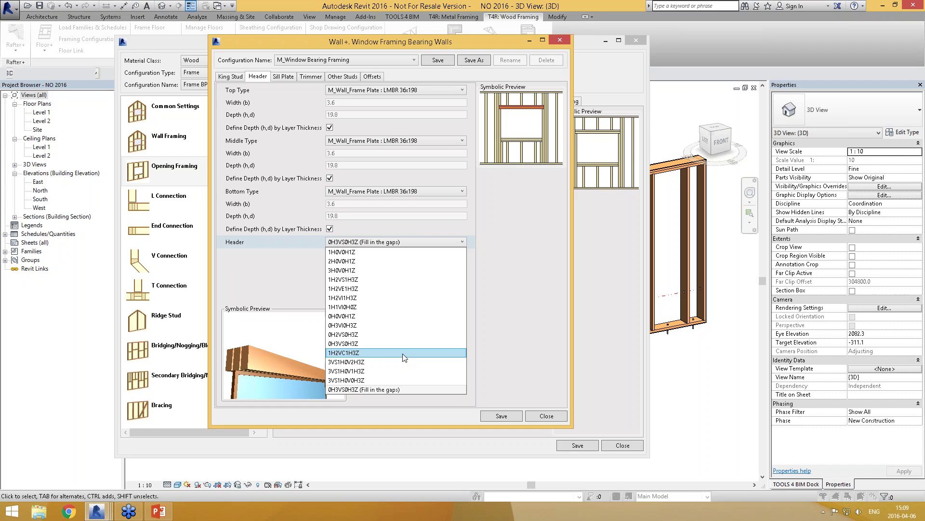
{"action": "left_click", "coordinate": [368, 343]}
{"action": "left_click", "coordinate": [361, 244]}
{"action": "left_click", "coordinate": [366, 304]}
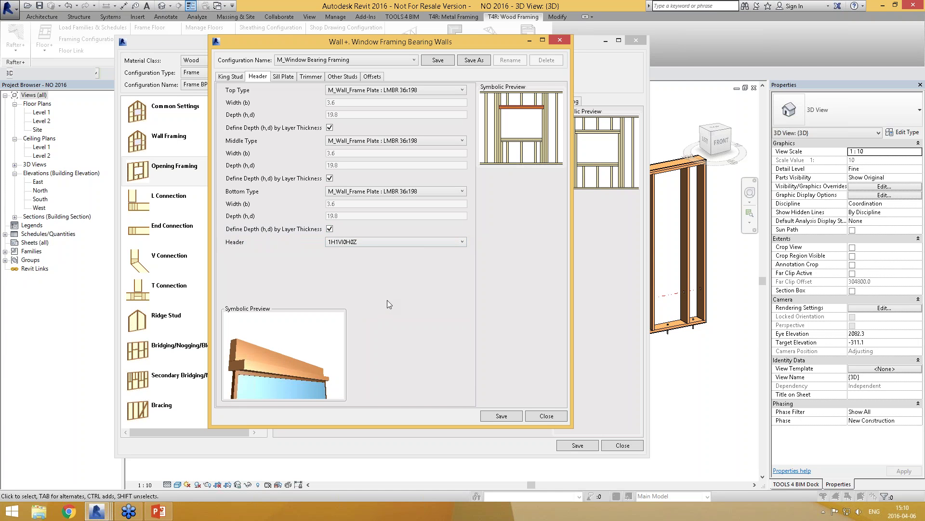
- Review the sill plate options and the trimmer settings of the bearing-wall window framing configuration
{"action": "left_click", "coordinate": [285, 79]}
{"action": "left_click", "coordinate": [359, 242]}
{"action": "left_click", "coordinate": [360, 269]}
{"action": "left_click", "coordinate": [310, 79]}
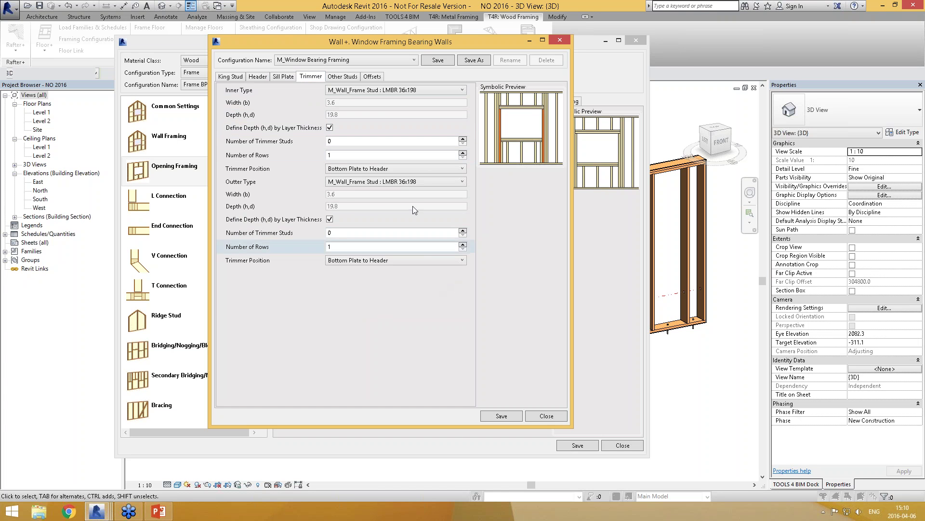
- Review the trimmer position options and the Other Studs settings of M_Window Bearing Framing, and close the configuration without saving
{"action": "left_click", "coordinate": [400, 170]}
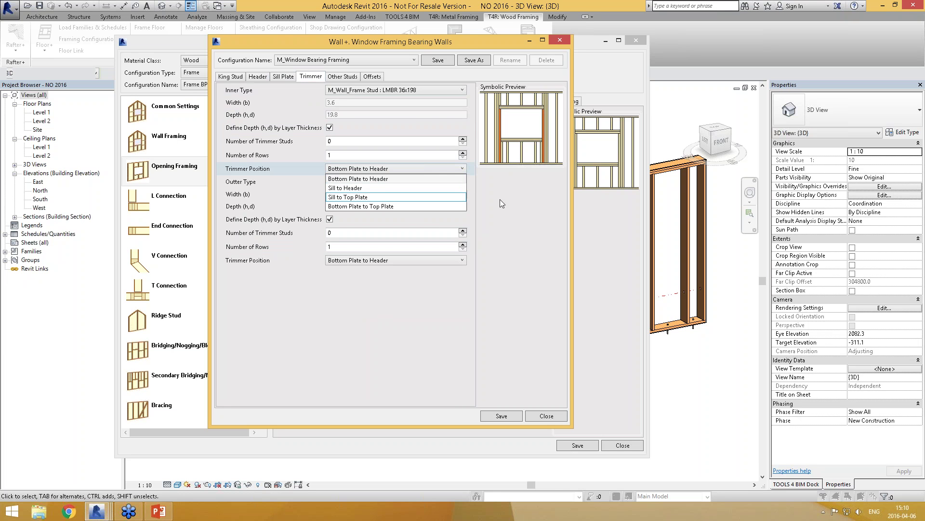
{"action": "left_click", "coordinate": [356, 79]}
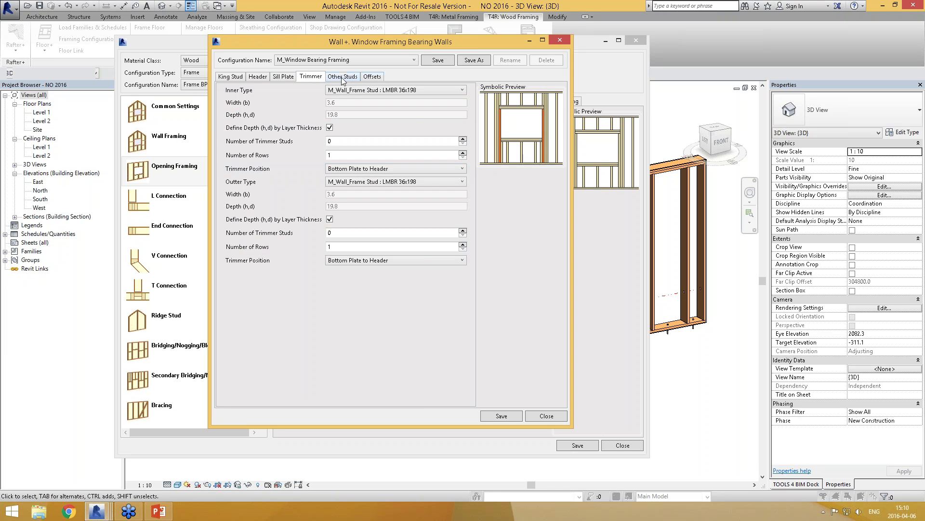
{"action": "left_click", "coordinate": [344, 78]}
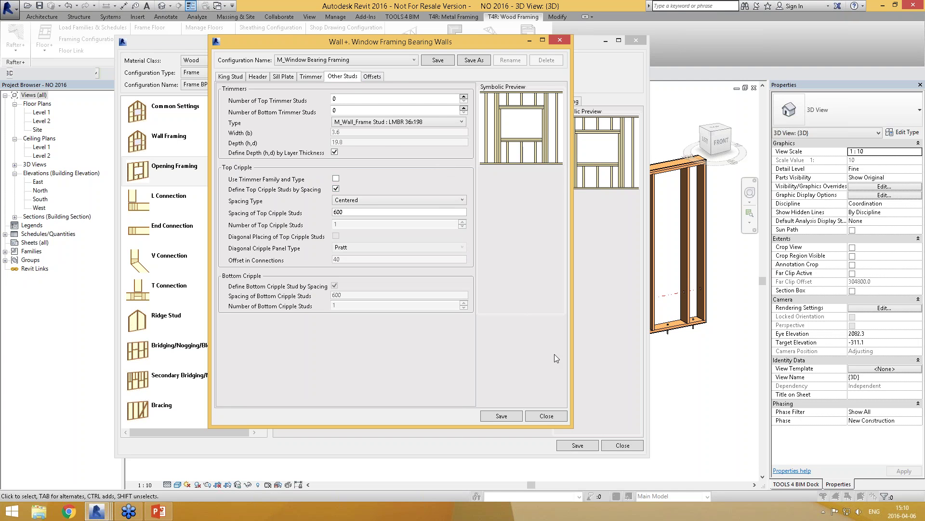
{"action": "left_click", "coordinate": [542, 415]}
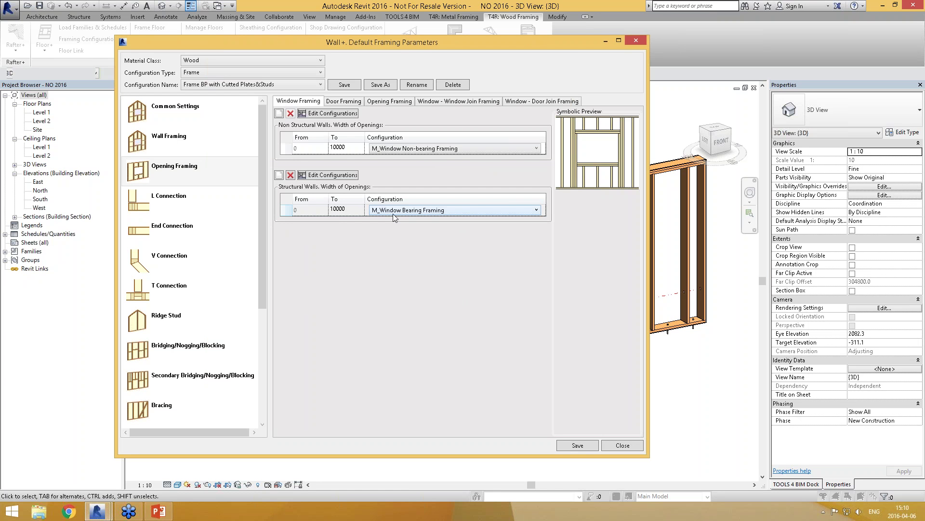
- Review the trimmer and bottom trimmer settings of M_Window-Window Bearing Framing for joined windows in structural walls, and close the configuration
{"action": "left_click", "coordinate": [463, 102]}
{"action": "left_click", "coordinate": [314, 210]}
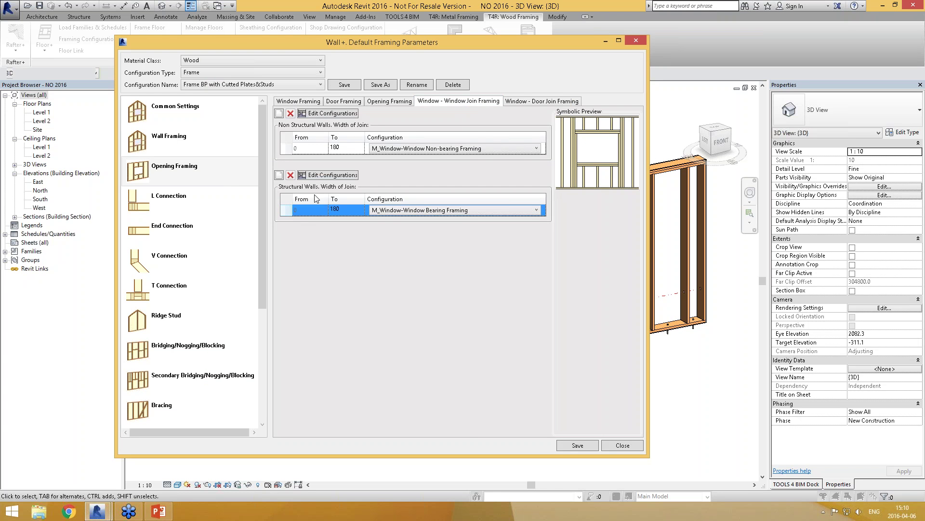
{"action": "left_click", "coordinate": [329, 176]}
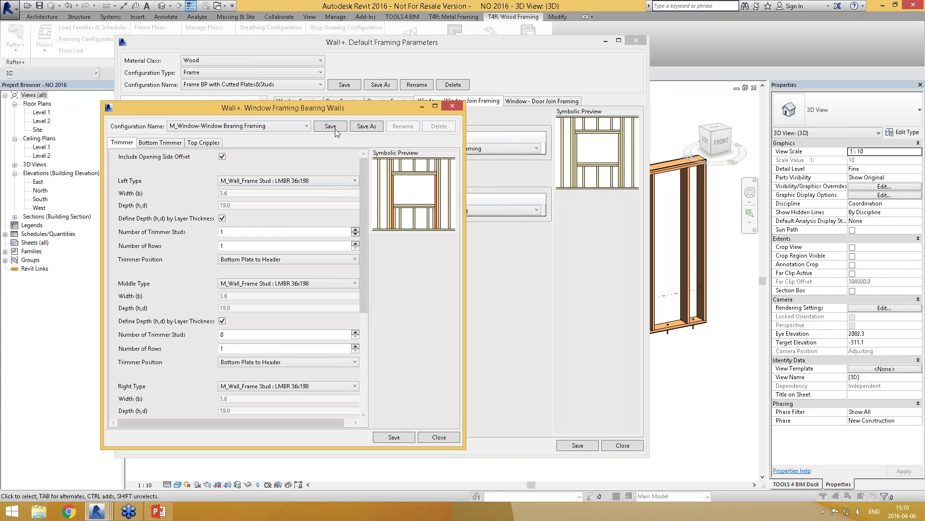
{"action": "left_click_drag", "start_coordinate": [368, 108], "coordinate": [431, 100]}
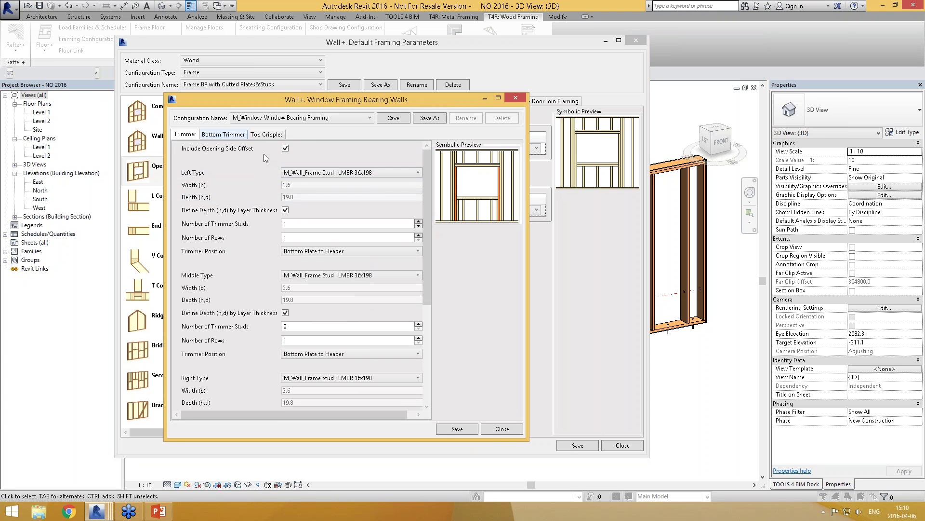
{"action": "left_click_drag", "start_coordinate": [429, 224], "coordinate": [439, 314]}
{"action": "left_click", "coordinate": [224, 134]}
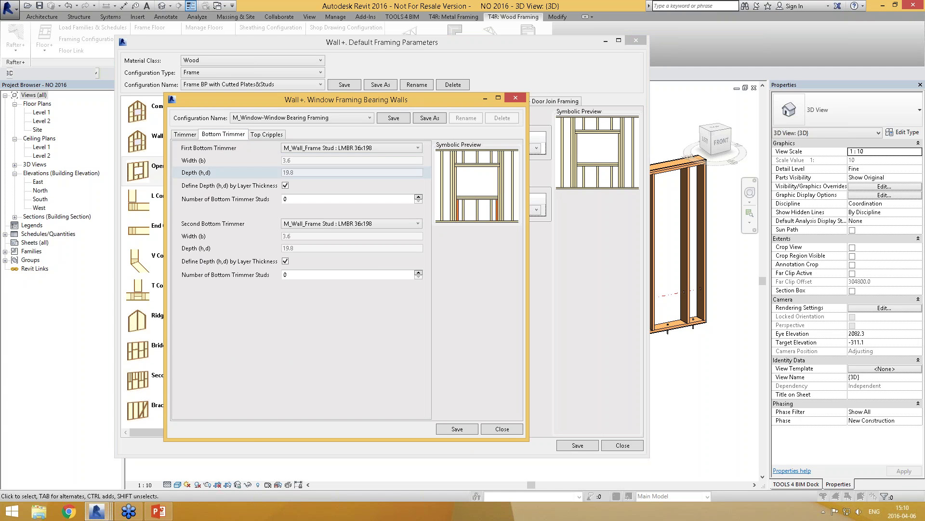
{"action": "left_click", "coordinate": [506, 430]}
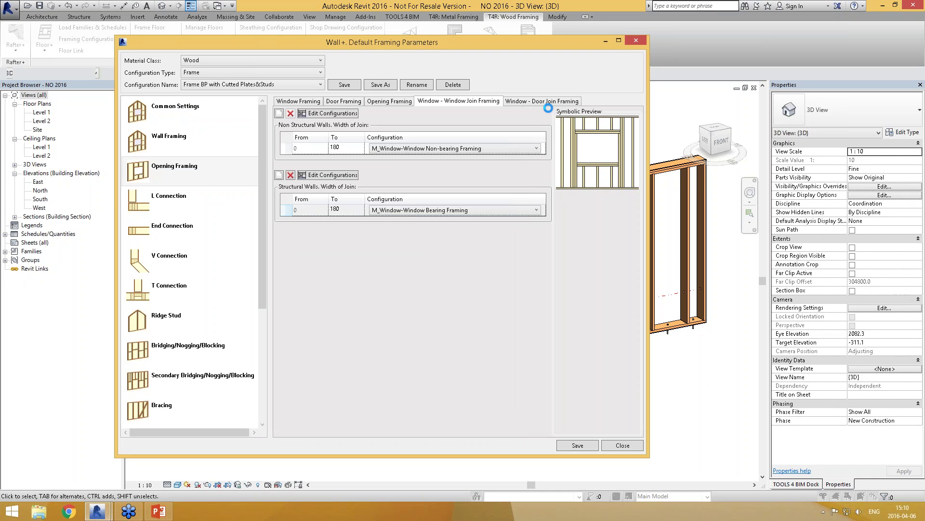
- Set the L - Outer Corner stud arrangement of the L Connection to 2YSD1XEA
{"action": "left_click", "coordinate": [177, 209]}
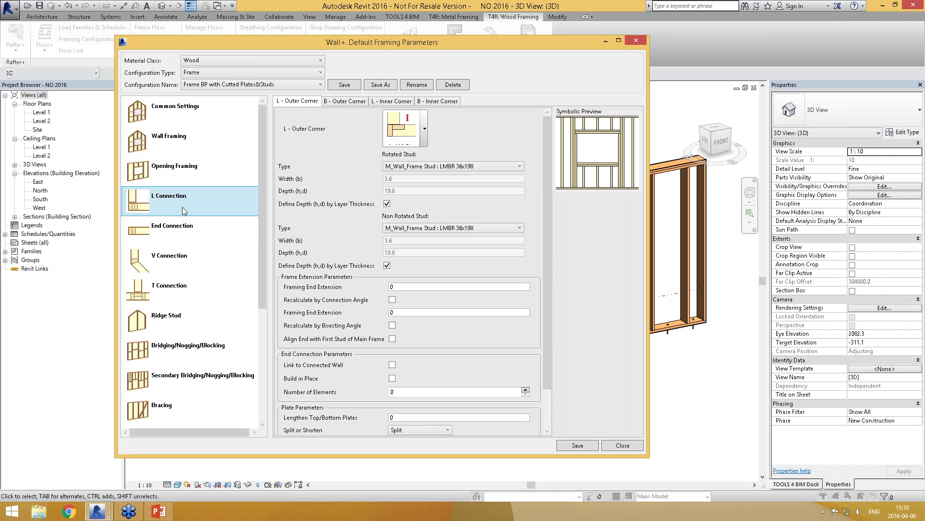
{"action": "left_click", "coordinate": [424, 143]}
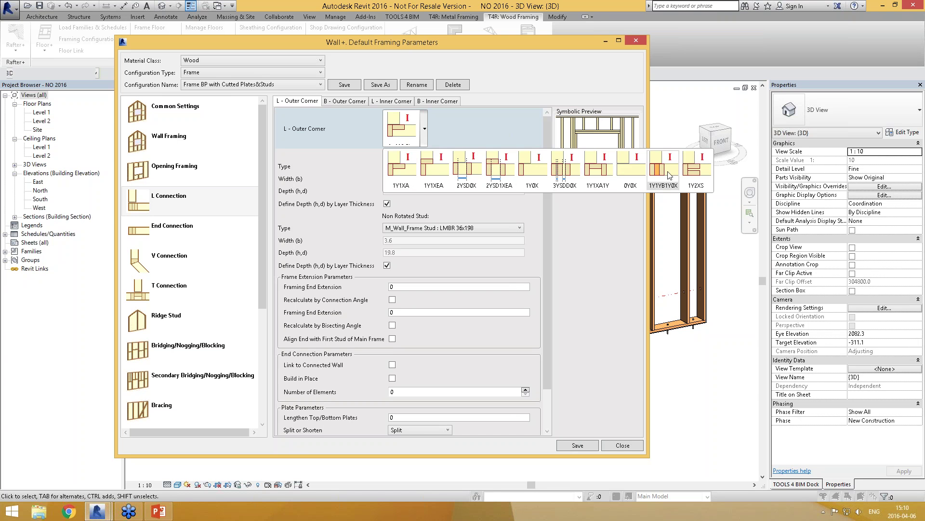
{"action": "left_click", "coordinate": [488, 174]}
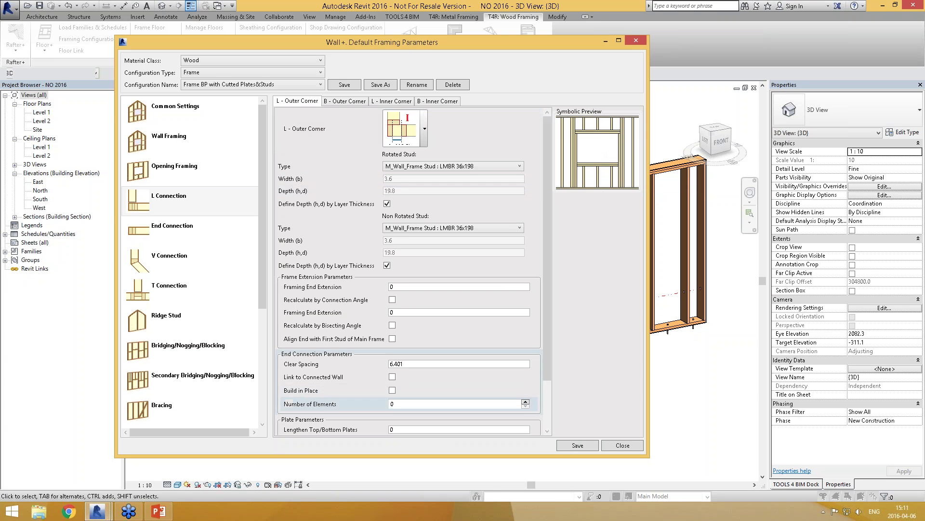
- Review the available stud arrangements for the B - Outer Corner and L - Inner Corner of the L Connection
{"action": "left_click", "coordinate": [356, 102]}
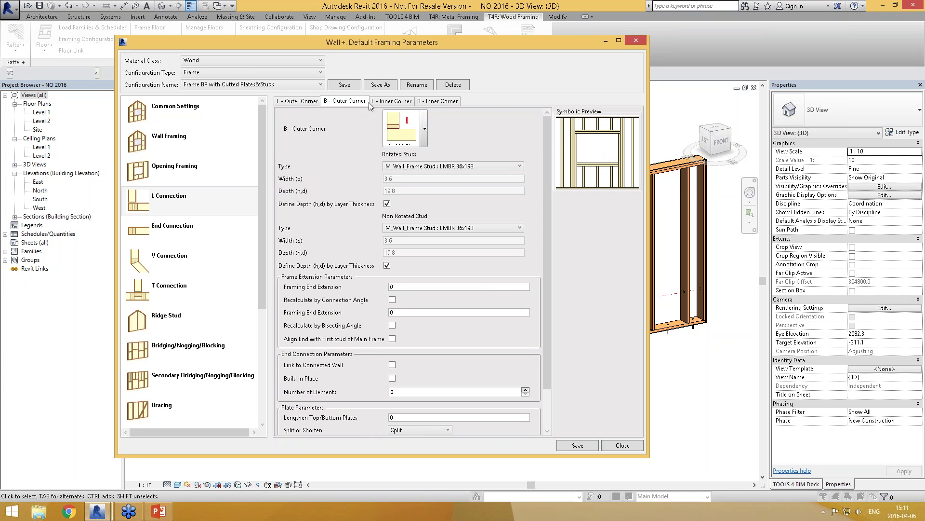
{"action": "left_click", "coordinate": [425, 129]}
{"action": "left_click", "coordinate": [424, 123]}
{"action": "left_click", "coordinate": [400, 102]}
{"action": "left_click", "coordinate": [422, 135]}
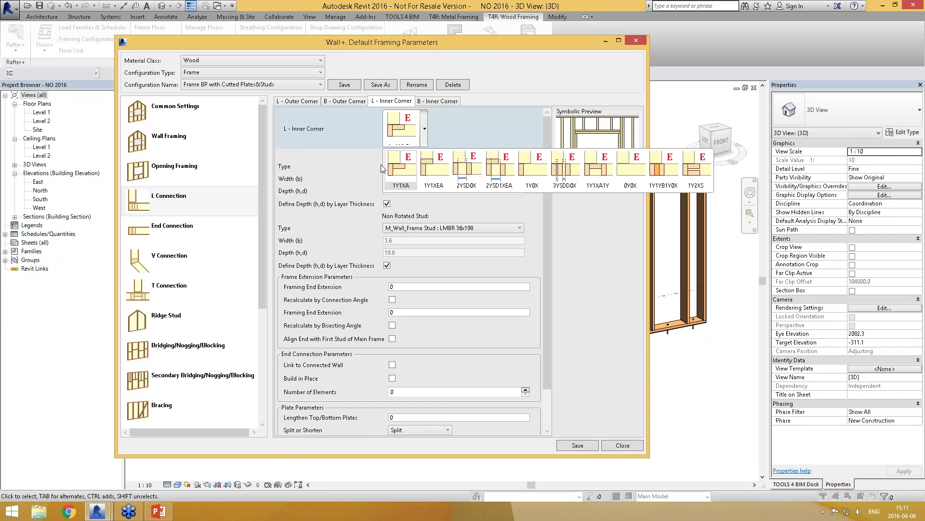
- Examine the available Free Start stud arrangements of the End Connection
{"action": "left_click", "coordinate": [167, 235]}
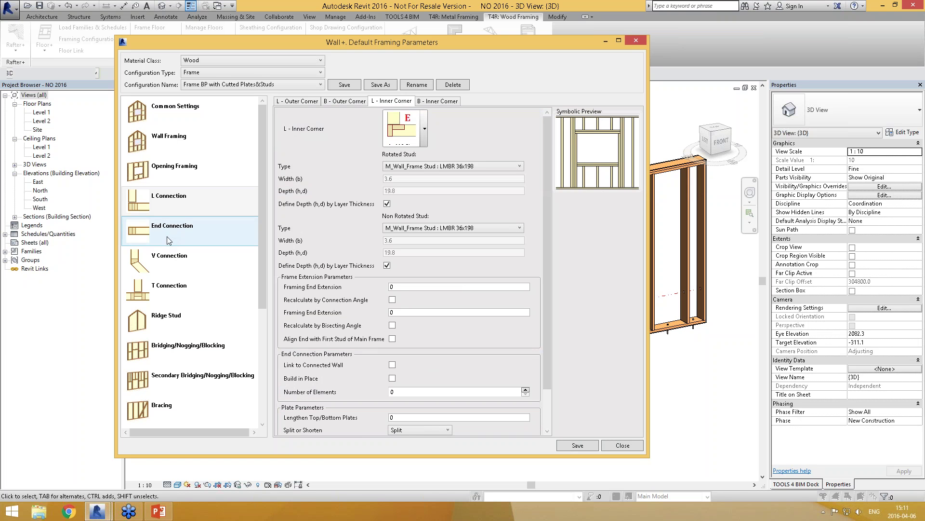
{"action": "left_click", "coordinate": [167, 240]}
{"action": "left_click", "coordinate": [426, 131]}
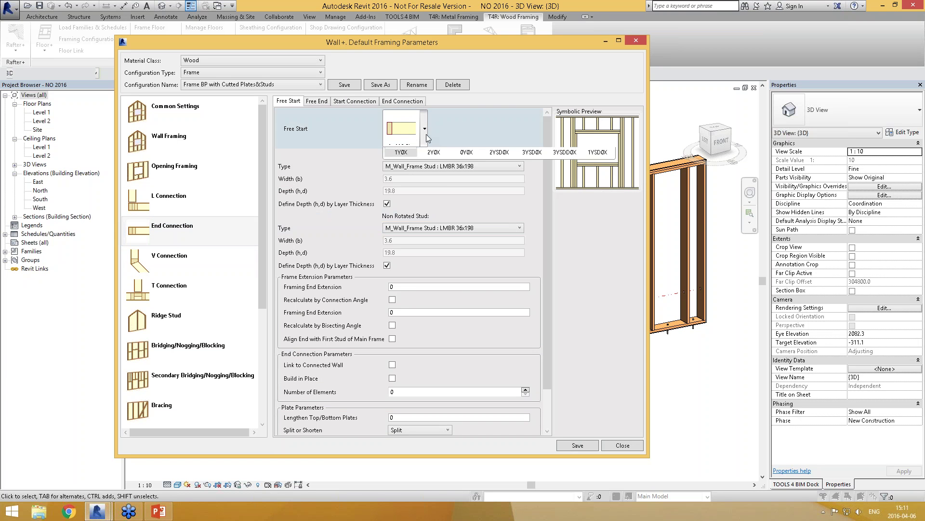
- Review the V Connection stud arrangements for the V L - Outer, V B - Outer and V L - Inner corners
{"action": "left_click", "coordinate": [169, 258]}
{"action": "left_click", "coordinate": [169, 258]}
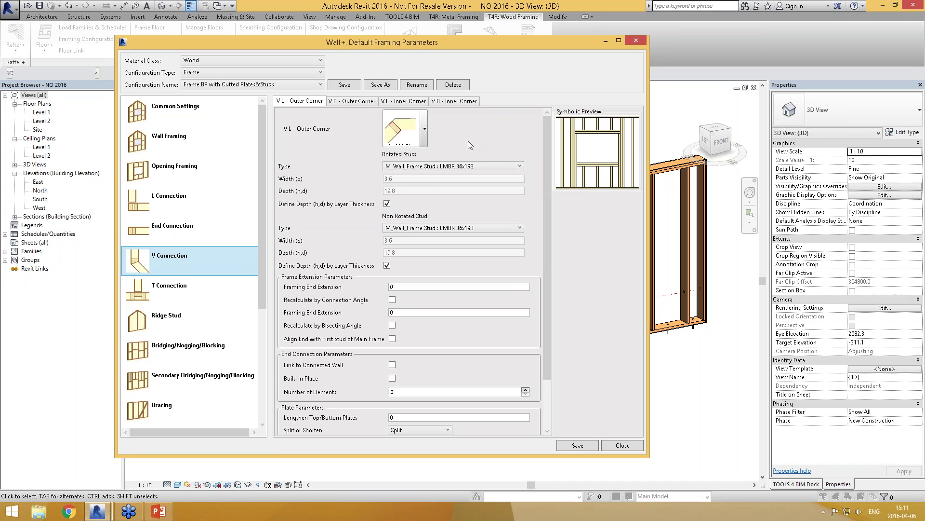
{"action": "left_click", "coordinate": [425, 129]}
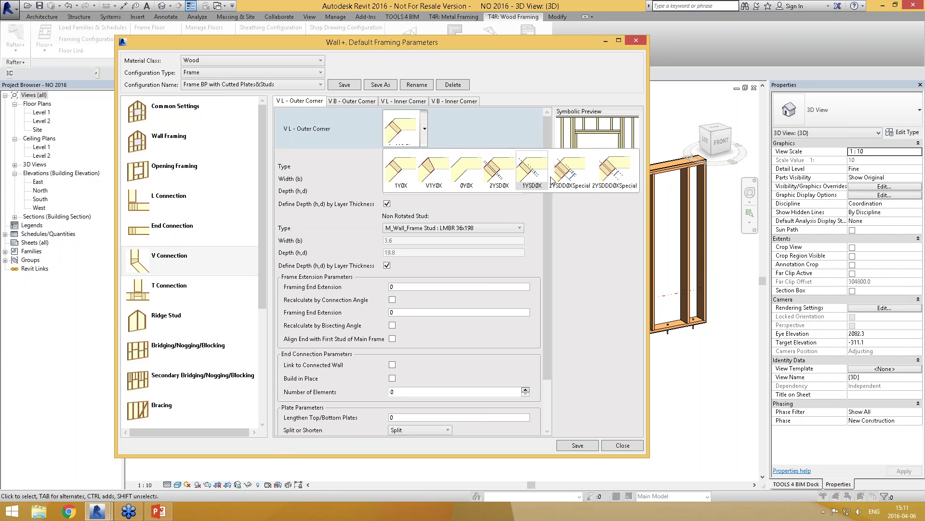
{"action": "left_click", "coordinate": [354, 104]}
{"action": "left_click", "coordinate": [353, 102]}
{"action": "left_click", "coordinate": [426, 133]}
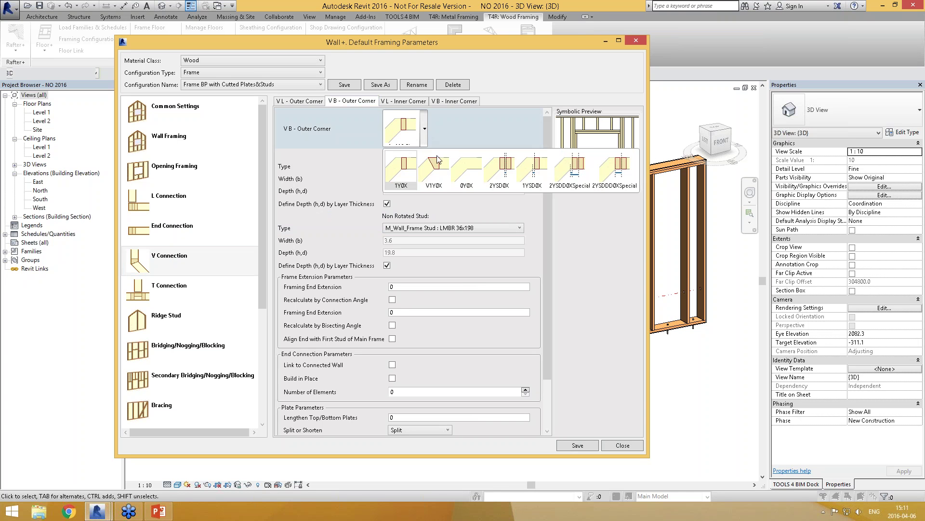
{"action": "left_click", "coordinate": [407, 104]}
{"action": "left_click", "coordinate": [406, 102]}
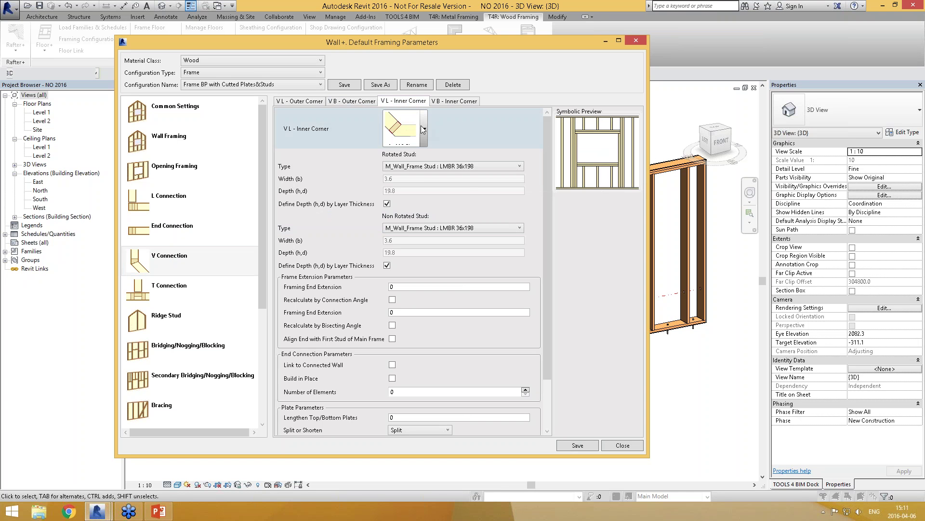
{"action": "left_click", "coordinate": [423, 123]}
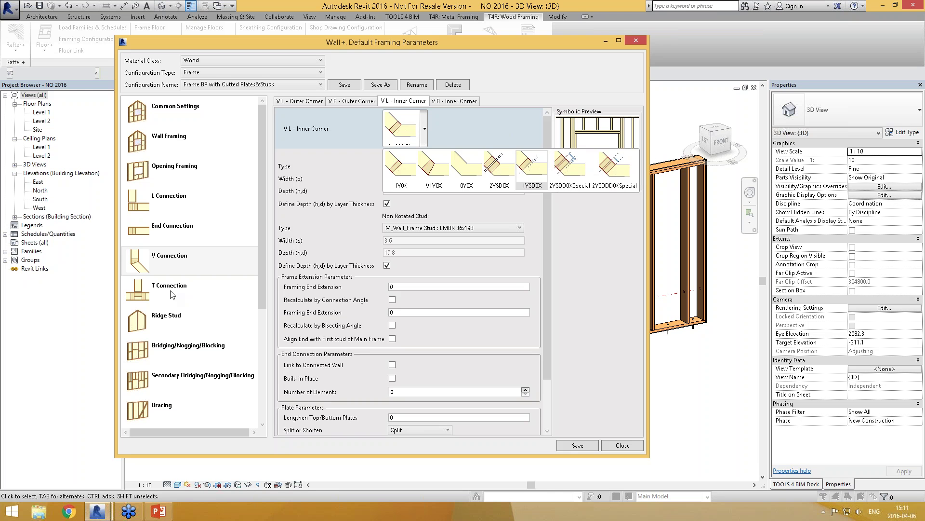
- Open the T Connection settings and pick the first stud arrangement offered for it
{"action": "left_click", "coordinate": [154, 291]}
{"action": "left_click", "coordinate": [422, 137]}
{"action": "left_click", "coordinate": [399, 161]}
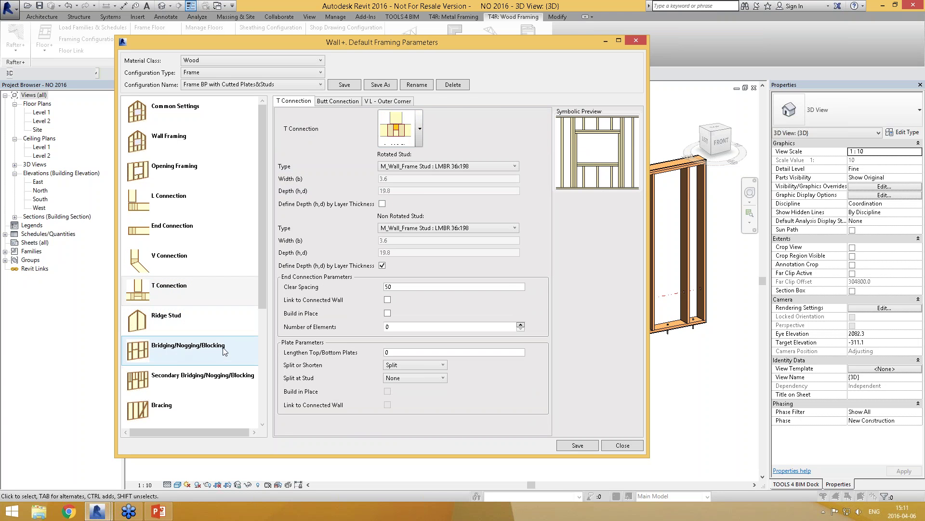
- Review the main Bridging/Nogging/Blocking settings, keeping the framed wall in the 3D view uncovered by the dialog
{"action": "left_click", "coordinate": [186, 345]}
{"action": "left_click_drag", "start_coordinate": [264, 284], "coordinate": [269, 331]}
{"action": "scroll", "coordinate": [271, 359], "scroll_direction": "down", "scroll_amount": 2}
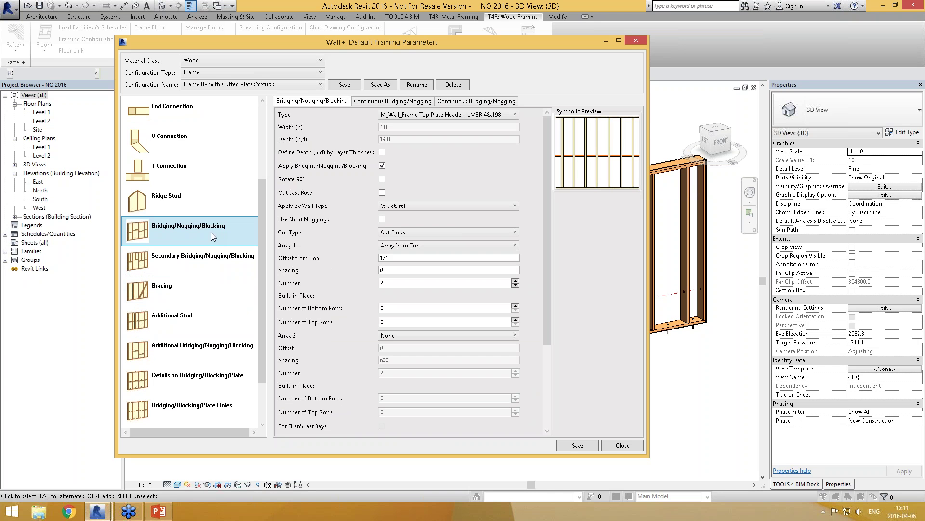
{"action": "left_click_drag", "start_coordinate": [548, 178], "coordinate": [433, 57]}
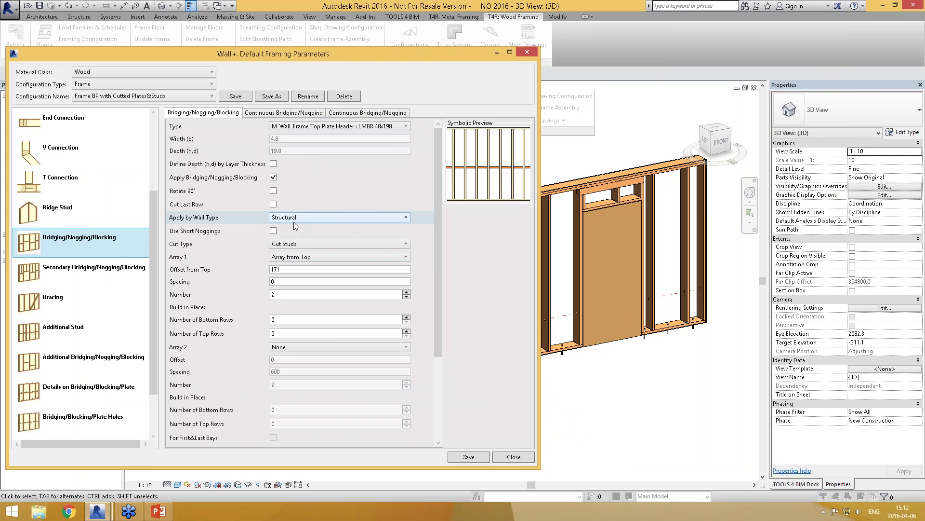
{"action": "left_click_drag", "start_coordinate": [439, 252], "coordinate": [439, 303]}
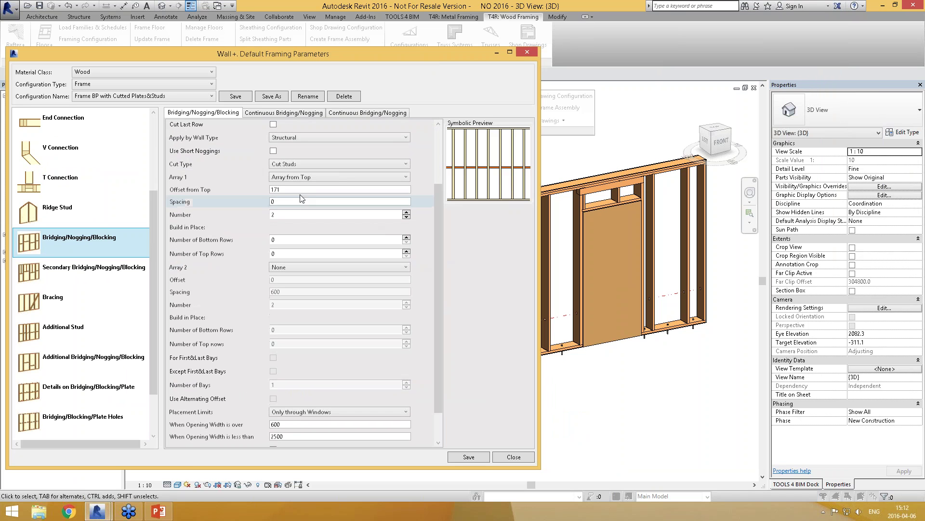
{"action": "left_click_drag", "start_coordinate": [438, 258], "coordinate": [438, 292]}
- Examine the Placement Limits options for bridging, leaving Only through Windows selected
{"action": "left_click", "coordinate": [303, 376]}
{"action": "left_click", "coordinate": [303, 377]}
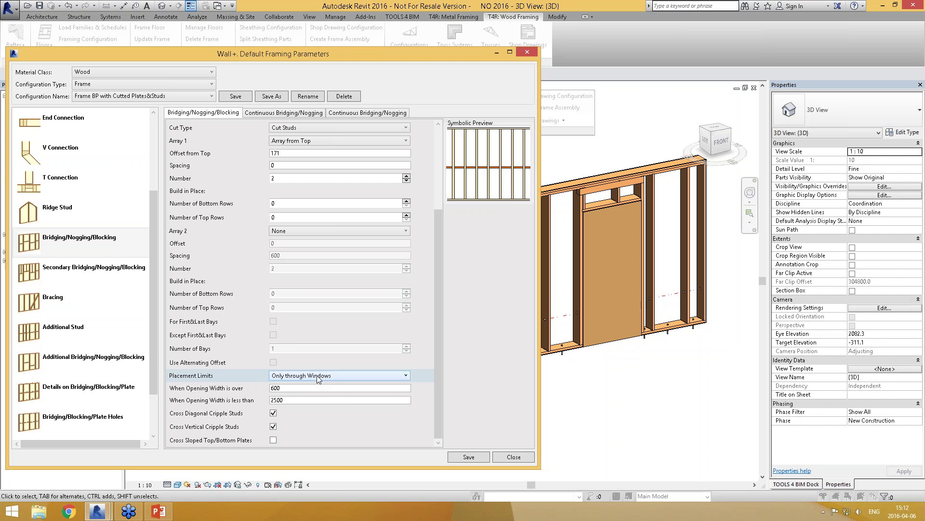
{"action": "left_click", "coordinate": [318, 379]}
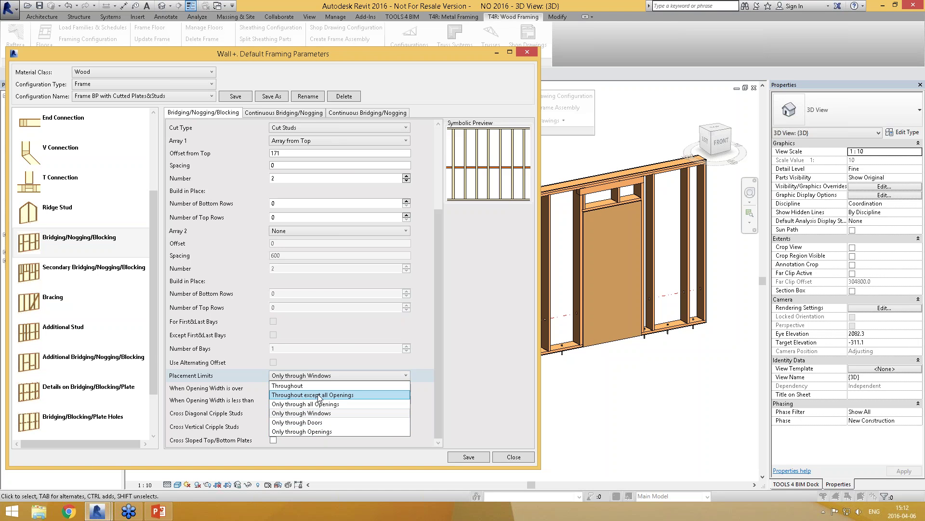
{"action": "left_click", "coordinate": [419, 375]}
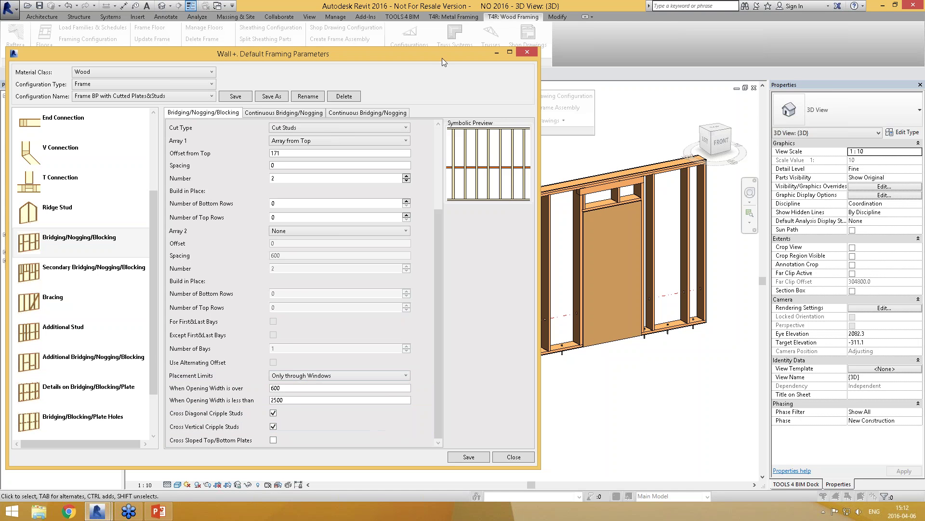
- Review both Continuous Bridging/Nogging setups, including their array, placement limit and opening width settings
{"action": "left_click", "coordinate": [293, 114]}
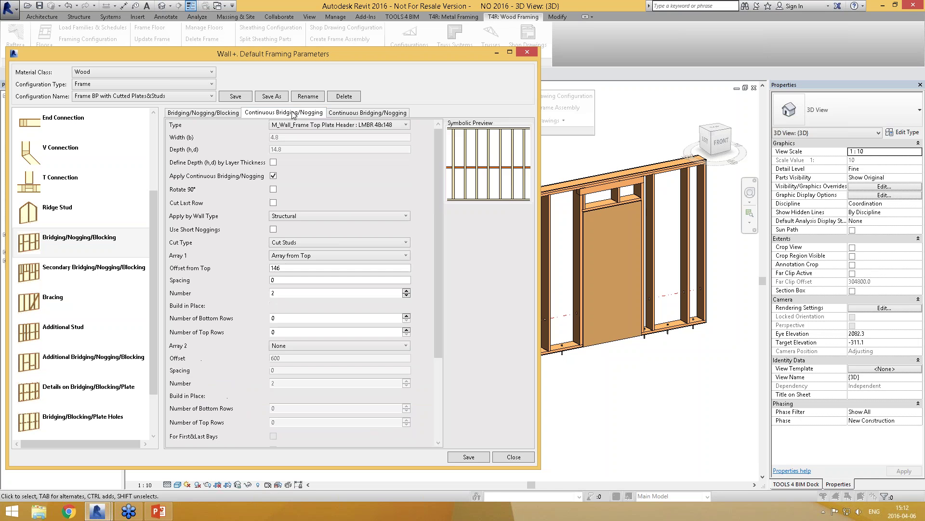
{"action": "left_click_drag", "start_coordinate": [435, 238], "coordinate": [451, 310]}
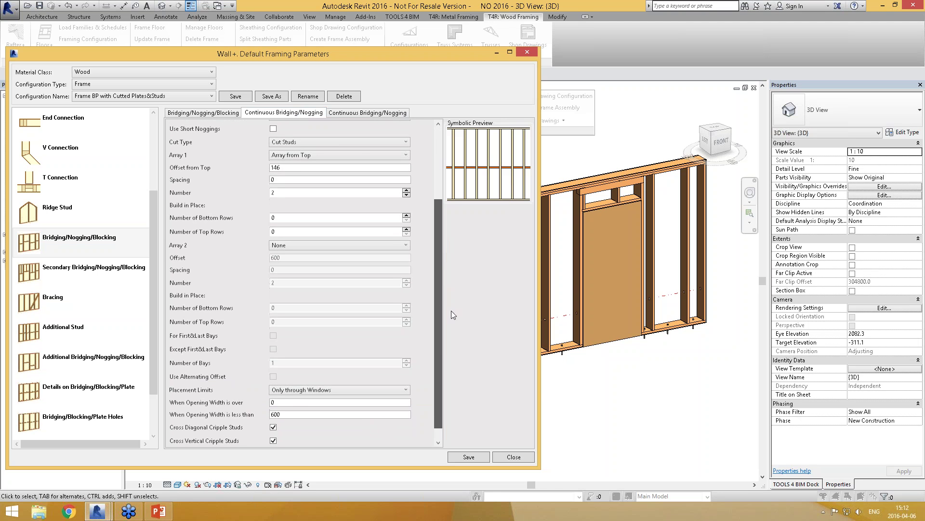
{"action": "left_click", "coordinate": [357, 115]}
{"action": "left_click_drag", "start_coordinate": [438, 211], "coordinate": [452, 317]}
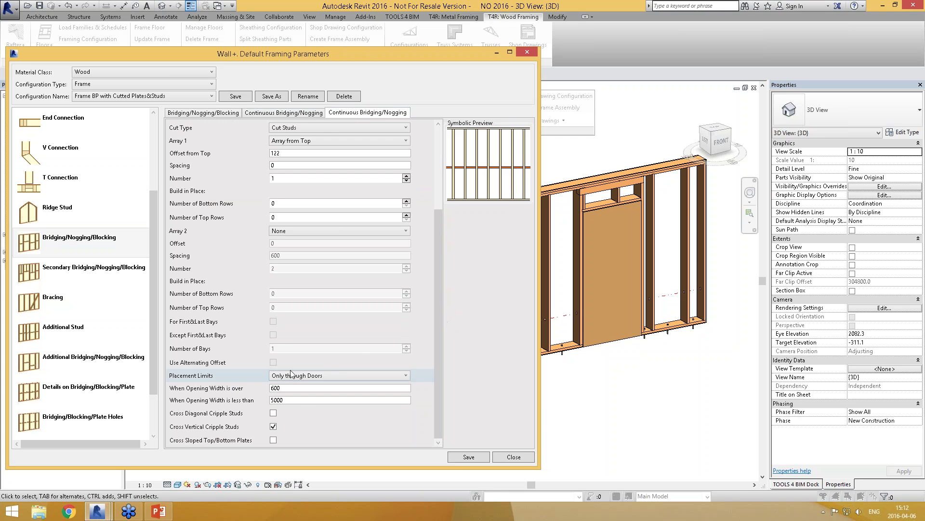
{"action": "left_click_drag", "start_coordinate": [439, 218], "coordinate": [325, 139]}
{"action": "left_click_drag", "start_coordinate": [438, 198], "coordinate": [452, 352]}
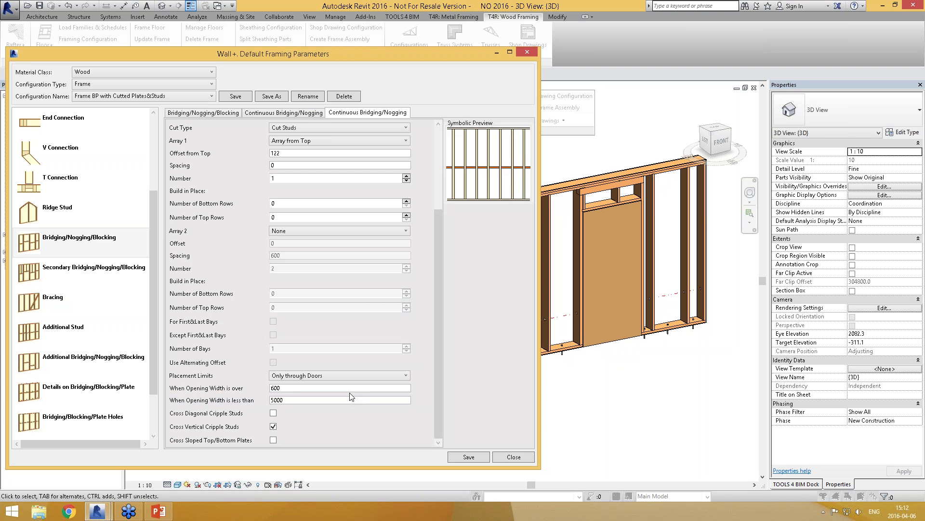
- Review the settings for secondary bridging, bracing, additional studs and additional bridging/nogging/blocking
{"action": "left_click", "coordinate": [80, 276]}
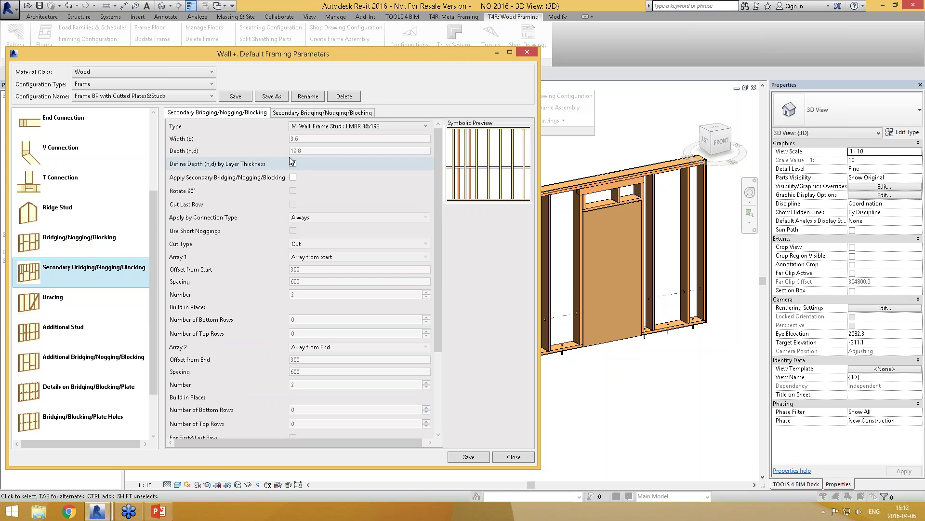
{"action": "left_click", "coordinate": [78, 302]}
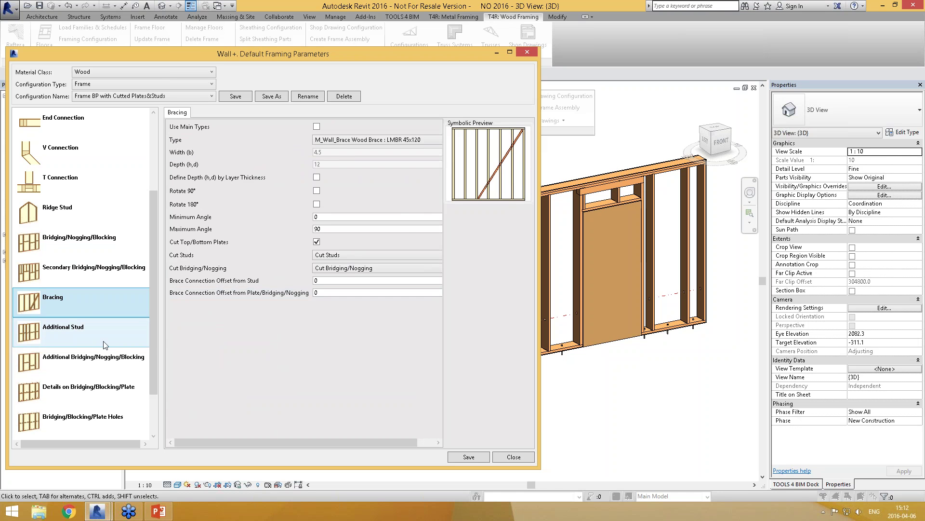
{"action": "left_click", "coordinate": [78, 335]}
{"action": "scroll", "coordinate": [152, 346], "scroll_direction": "down", "scroll_amount": 1}
{"action": "left_click", "coordinate": [97, 306]}
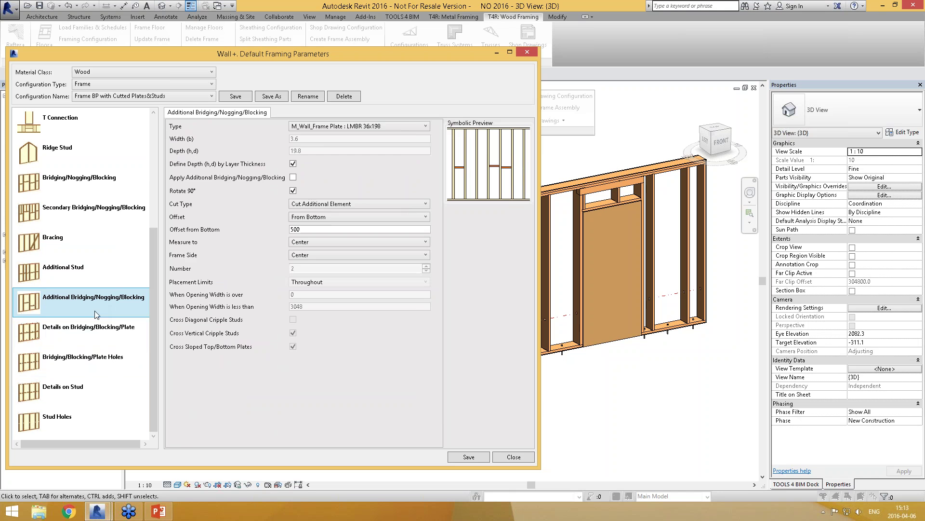
- Examine the first details setup for bridging, blocking and plates, including its anchor type, placement and opening options, against the framed wall
{"action": "left_click", "coordinate": [74, 333]}
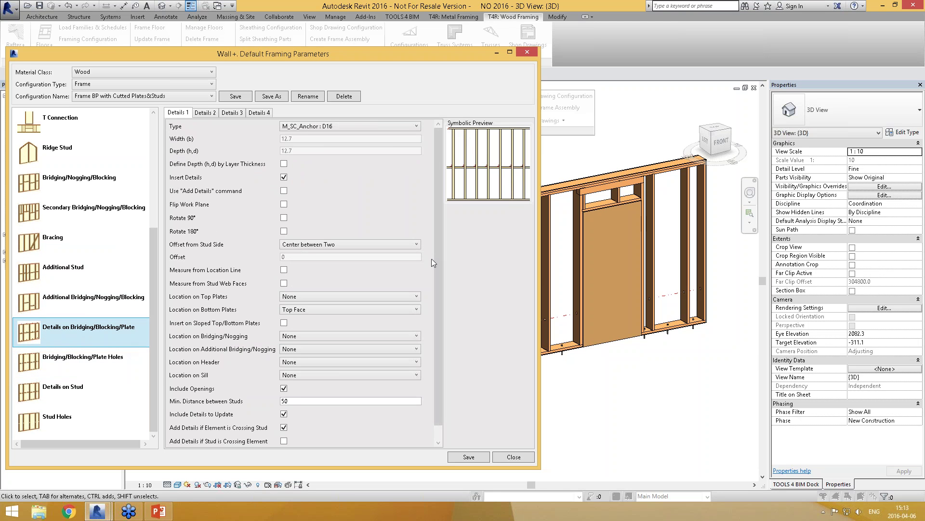
{"action": "left_click", "coordinate": [317, 126]}
{"action": "left_click", "coordinate": [314, 131]}
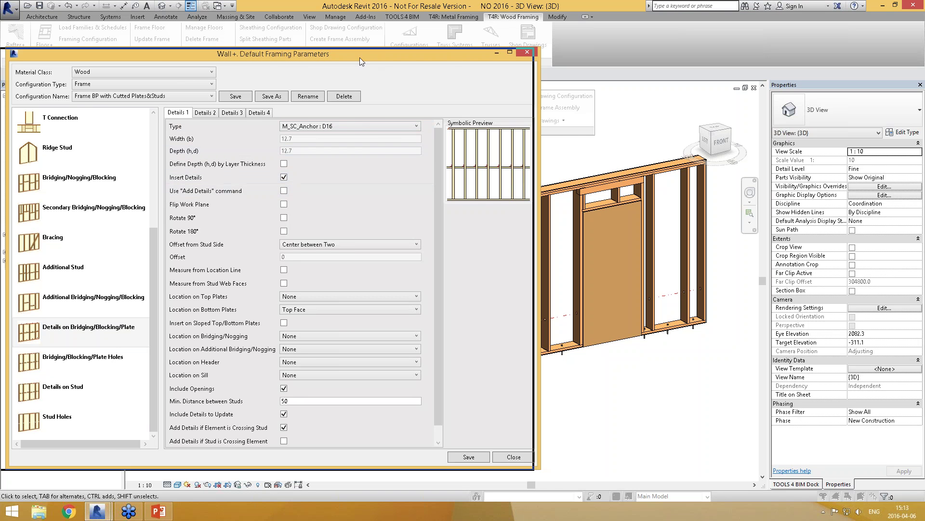
{"action": "left_click_drag", "start_coordinate": [359, 56], "coordinate": [252, 56]}
{"action": "left_click", "coordinate": [185, 244]}
{"action": "left_click", "coordinate": [136, 245]}
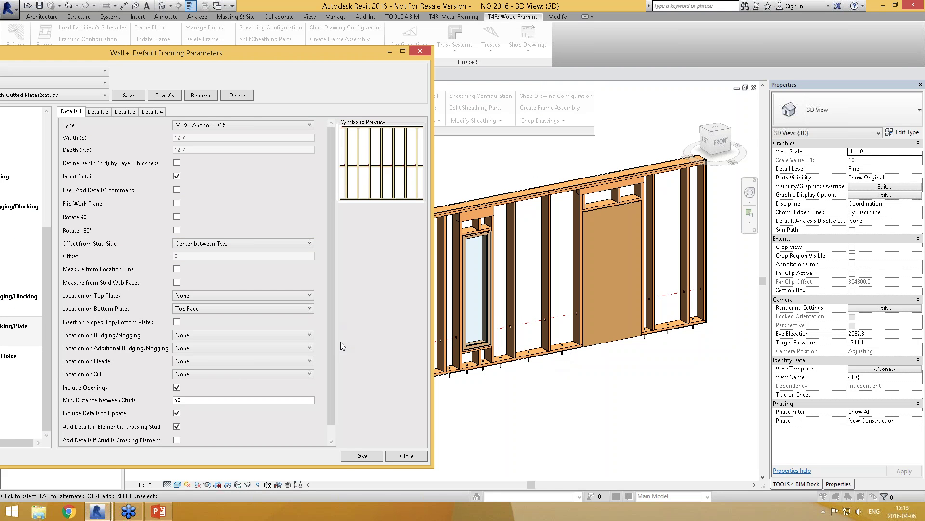
{"action": "scroll", "coordinate": [335, 337], "scroll_direction": "down", "scroll_amount": 1}
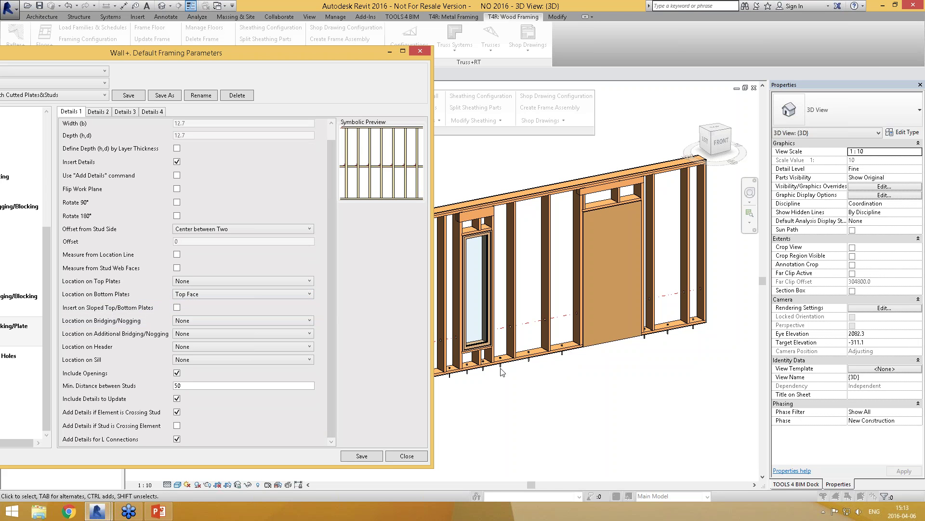
{"action": "left_click_drag", "start_coordinate": [264, 53], "coordinate": [505, 53]}
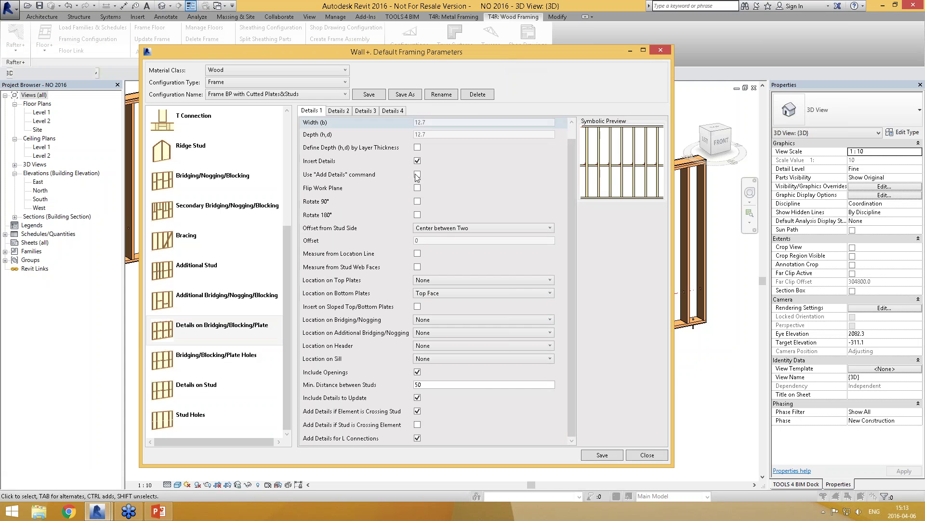
- Review the settings for bridging/blocking/plate holes, details on studs and stud holes
{"action": "left_click", "coordinate": [209, 370]}
{"action": "left_click", "coordinate": [196, 392]}
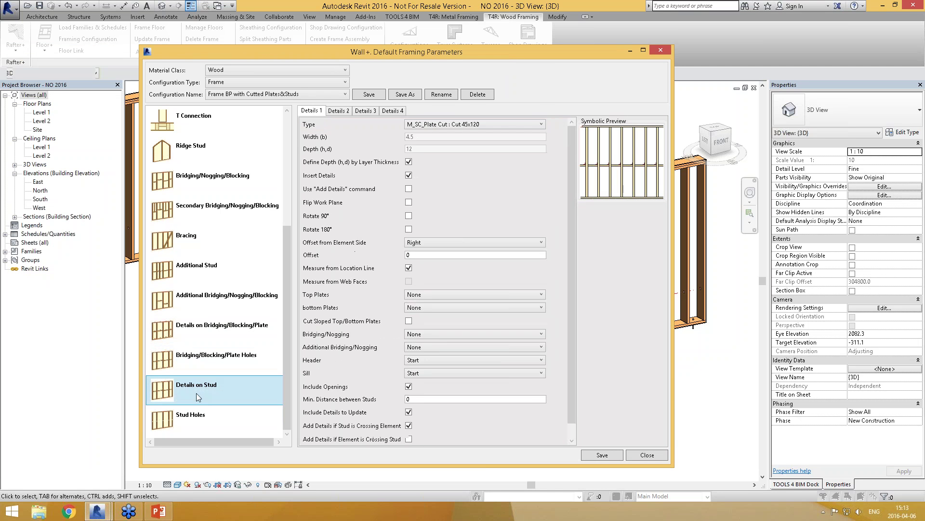
{"action": "left_click", "coordinate": [212, 419]}
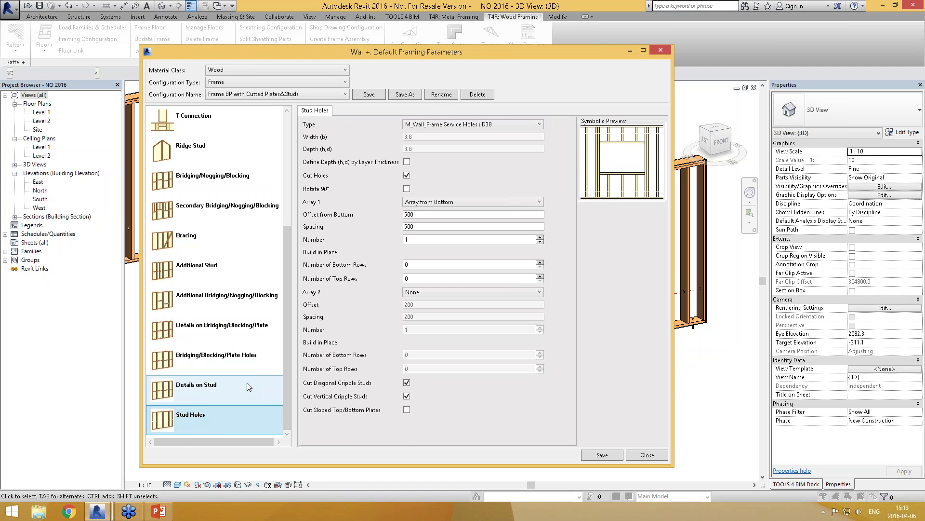
{"action": "scroll", "coordinate": [238, 299], "scroll_direction": "up", "scroll_amount": 3}
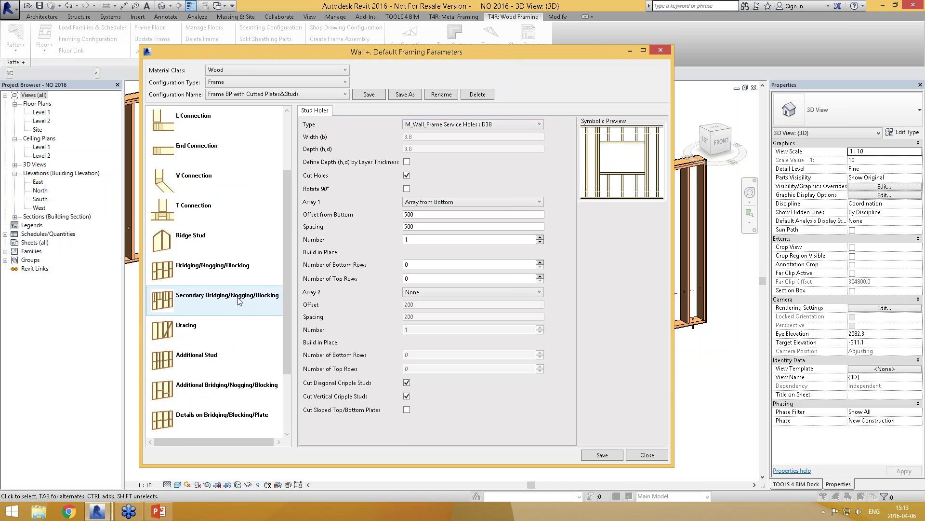
{"action": "scroll", "coordinate": [238, 300], "scroll_direction": "up", "scroll_amount": 3}
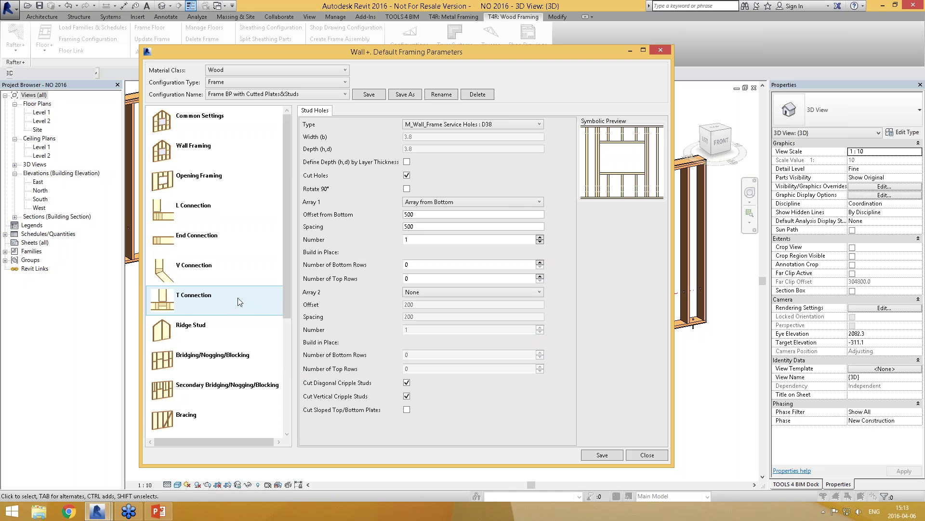
- Review the common settings and the available wood frame configurations, then close the framing parameters without changes
{"action": "left_click", "coordinate": [211, 124]}
{"action": "left_click_drag", "start_coordinate": [416, 53], "coordinate": [365, 53]}
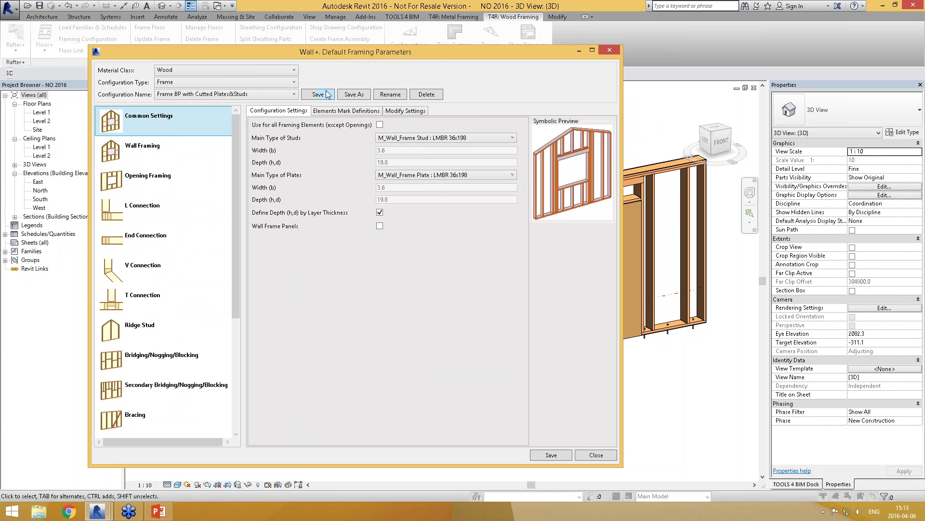
{"action": "left_click", "coordinate": [282, 94]}
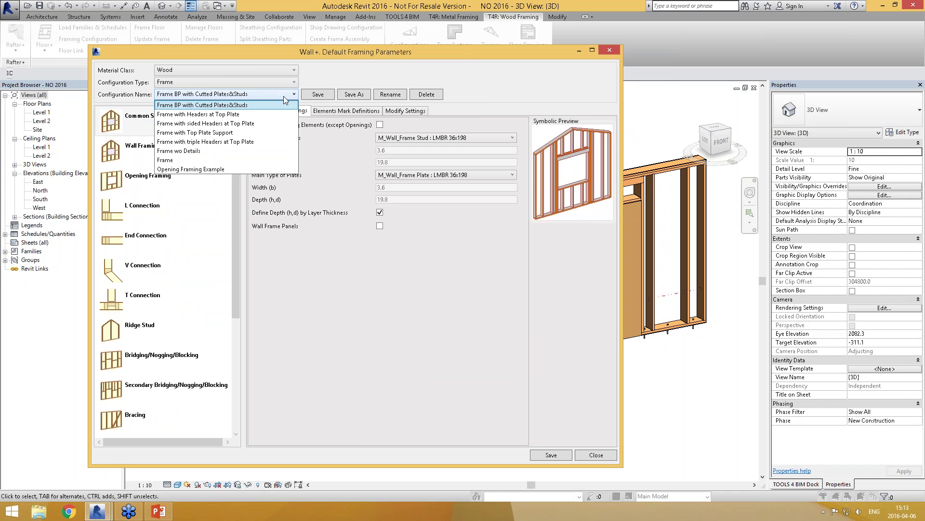
{"action": "left_click", "coordinate": [283, 96]}
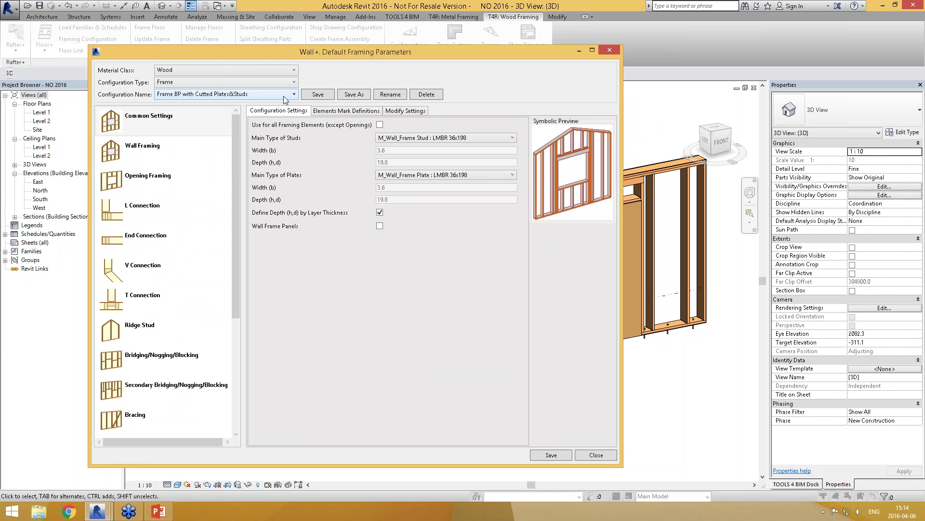
{"action": "left_click", "coordinate": [598, 455]}
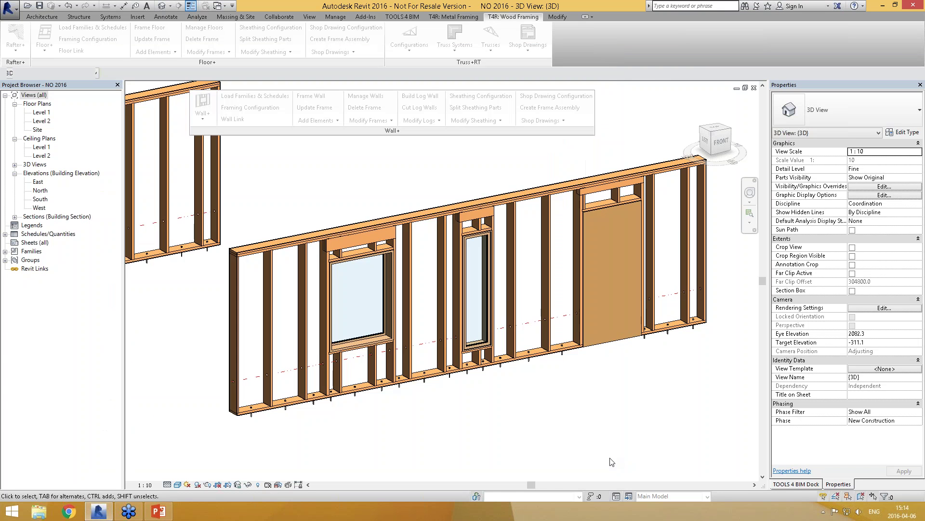
- Add an additional bridging piece 1000 from the bottom between the two studs beside the narrow window
{"action": "scroll", "coordinate": [606, 313], "scroll_direction": "up", "scroll_amount": 3}
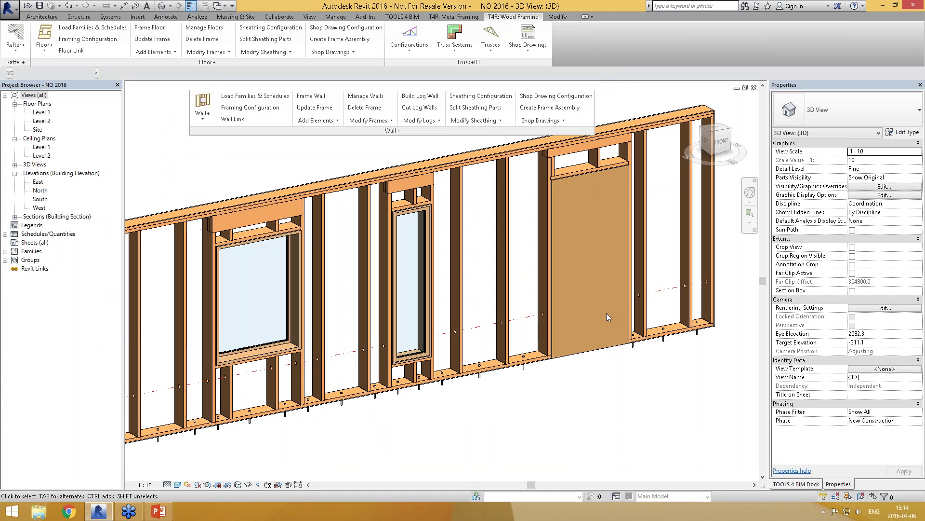
{"action": "left_click", "coordinate": [316, 120]}
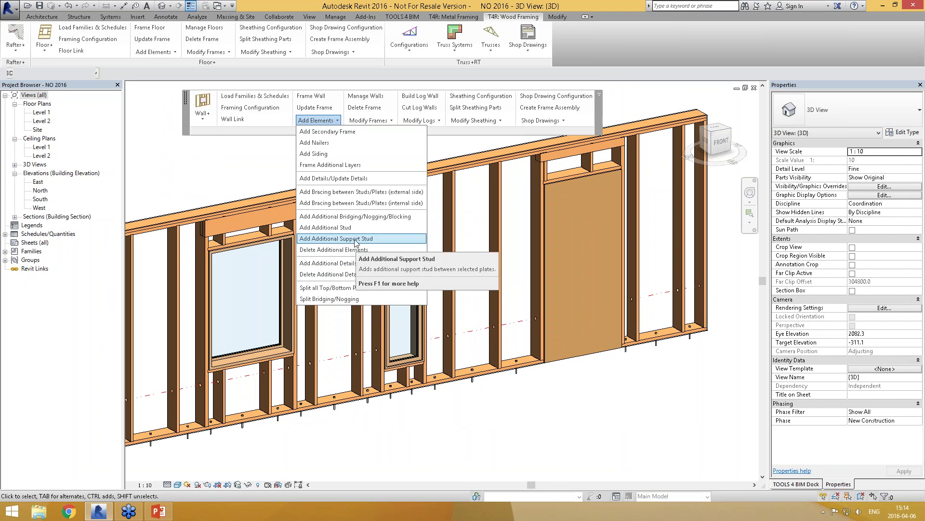
{"action": "left_click", "coordinate": [375, 232]}
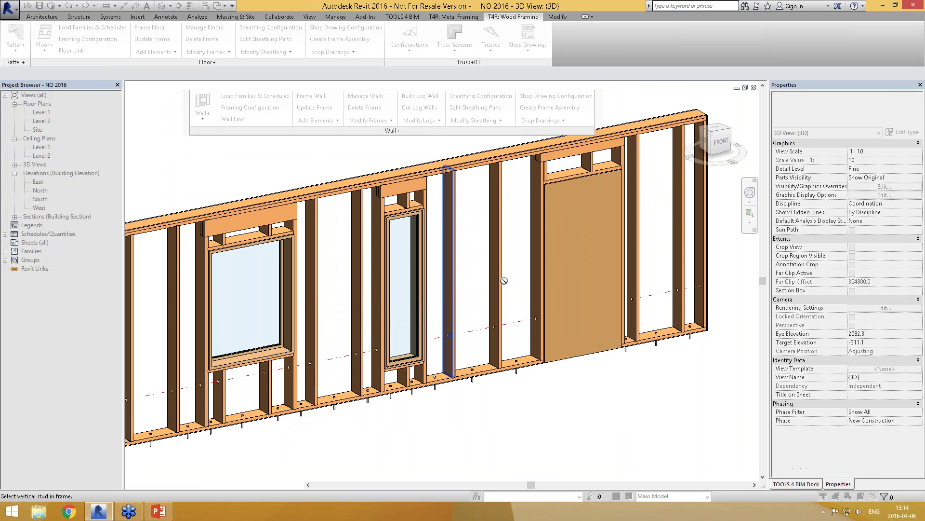
{"action": "left_click", "coordinate": [196, 232]}
{"action": "type", "text": "1000"}
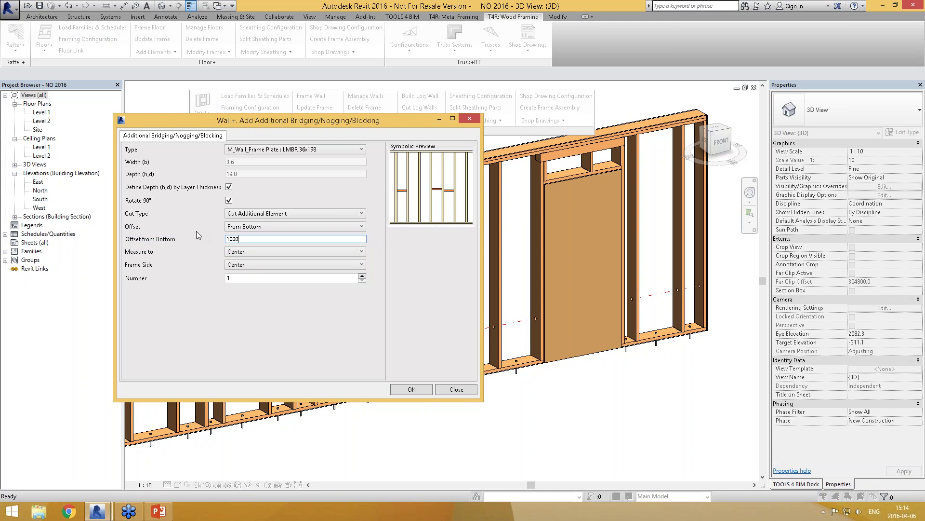
{"action": "left_click", "coordinate": [421, 390]}
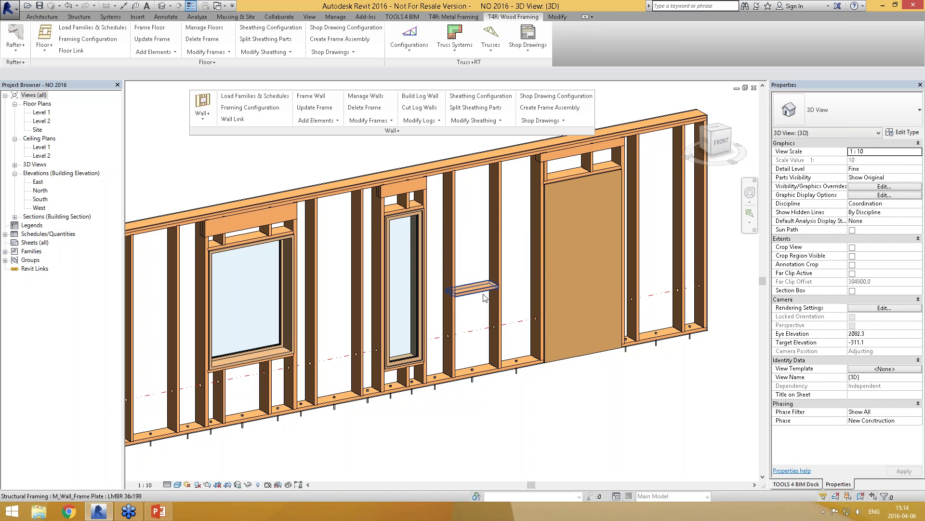
{"action": "middle_click_drag", "start_coordinate": [607, 415], "coordinate": [621, 406]}
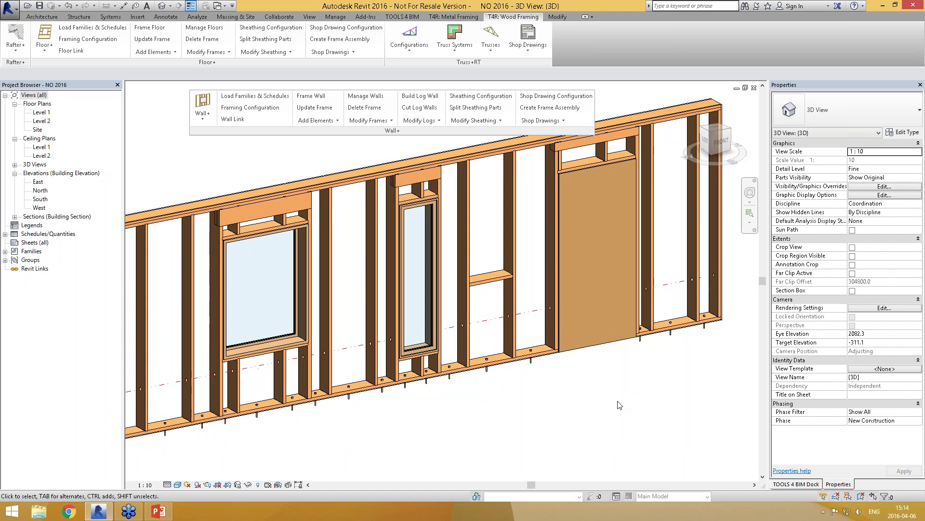
- Set the 3D view's Parts Visibility to Show Parts and bring the whole sheathed wall into view
{"action": "middle_click_drag", "start_coordinate": [547, 424], "coordinate": [573, 416]}
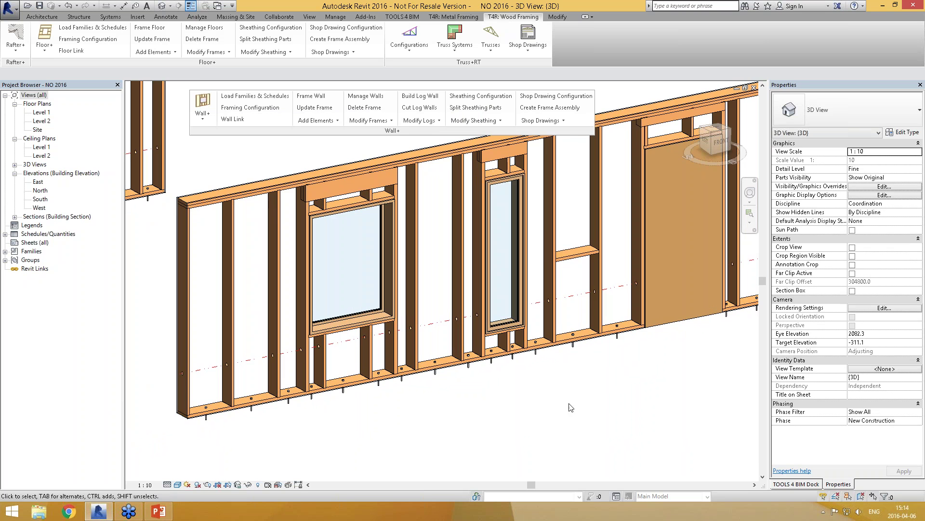
{"action": "scroll", "coordinate": [540, 414], "scroll_direction": "down", "scroll_amount": 3}
{"action": "middle_click_drag", "start_coordinate": [536, 320], "coordinate": [556, 314], "text": "shift"}
{"action": "left_click", "coordinate": [919, 178]}
{"action": "left_click", "coordinate": [877, 186]}
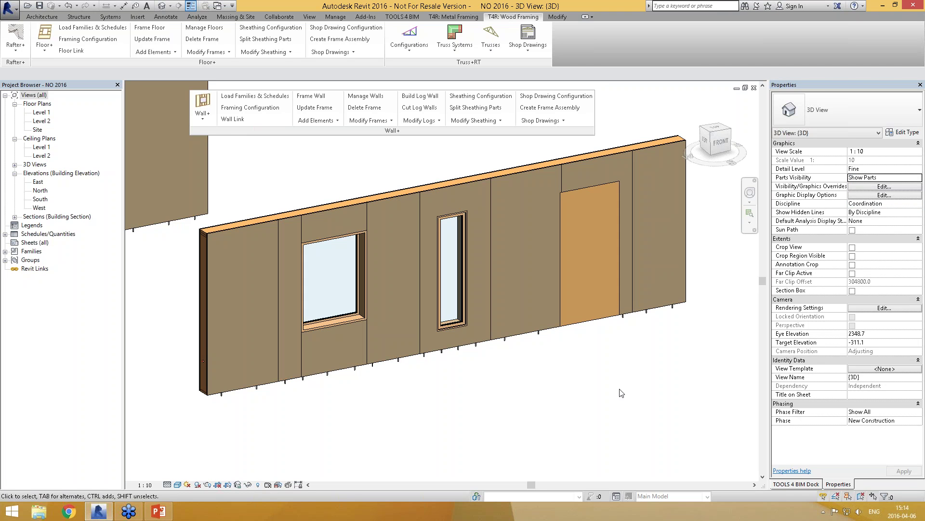
{"action": "middle_click_drag", "start_coordinate": [622, 393], "coordinate": [614, 407], "text": "shift"}
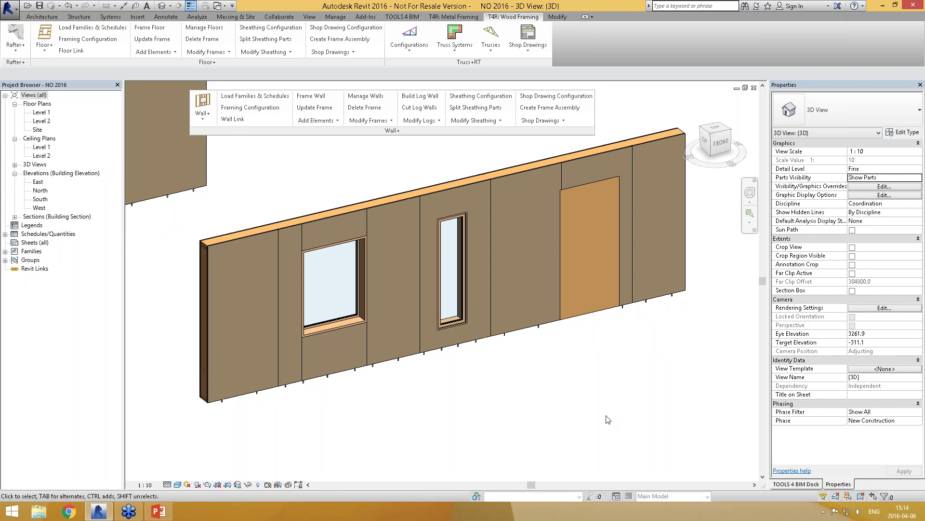
- Review the sheathing configuration's dimensions, layout, opening, L, end and T connection settings, and accept it
{"action": "left_click", "coordinate": [481, 96]}
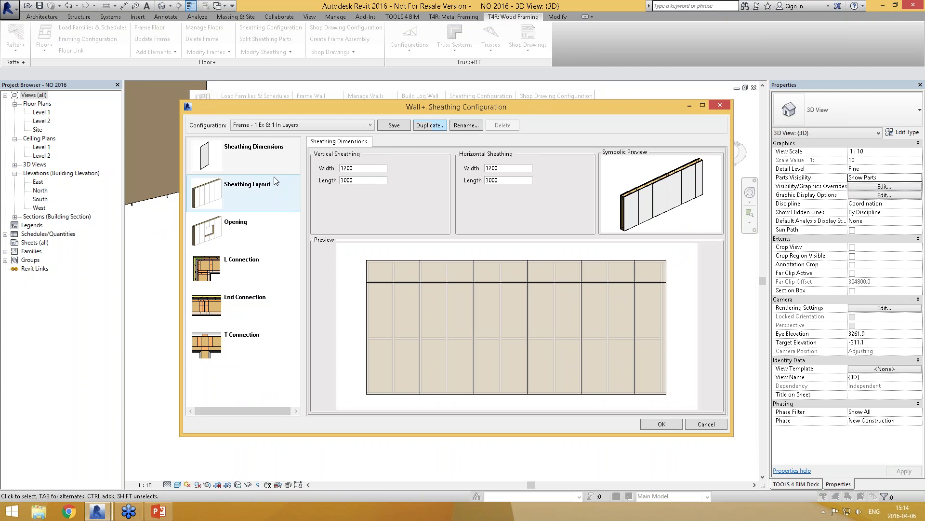
{"action": "left_click", "coordinate": [251, 189]}
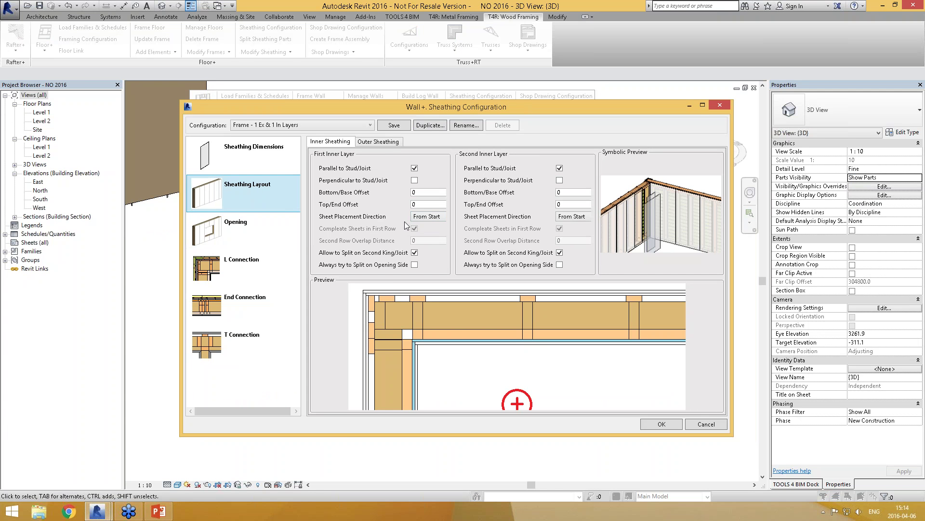
{"action": "left_click", "coordinate": [247, 233]}
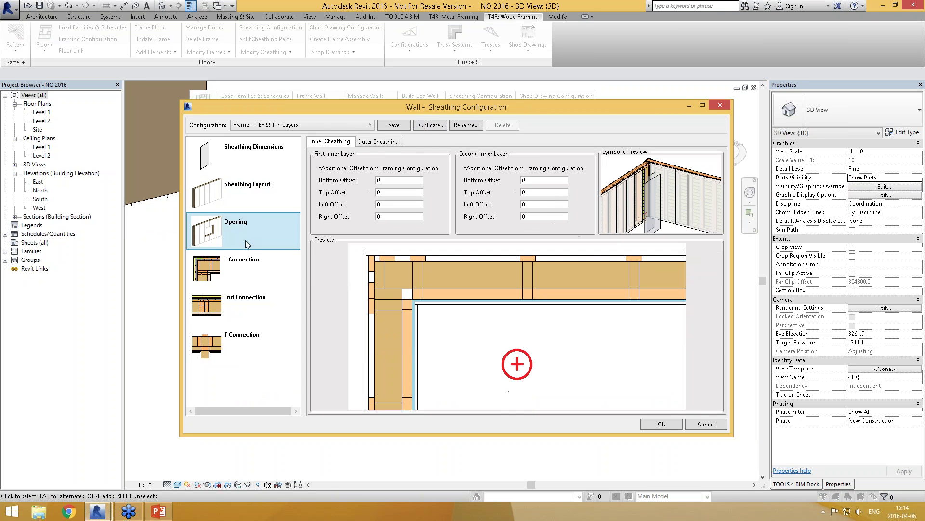
{"action": "left_click", "coordinate": [243, 277]}
{"action": "left_click", "coordinate": [246, 322]}
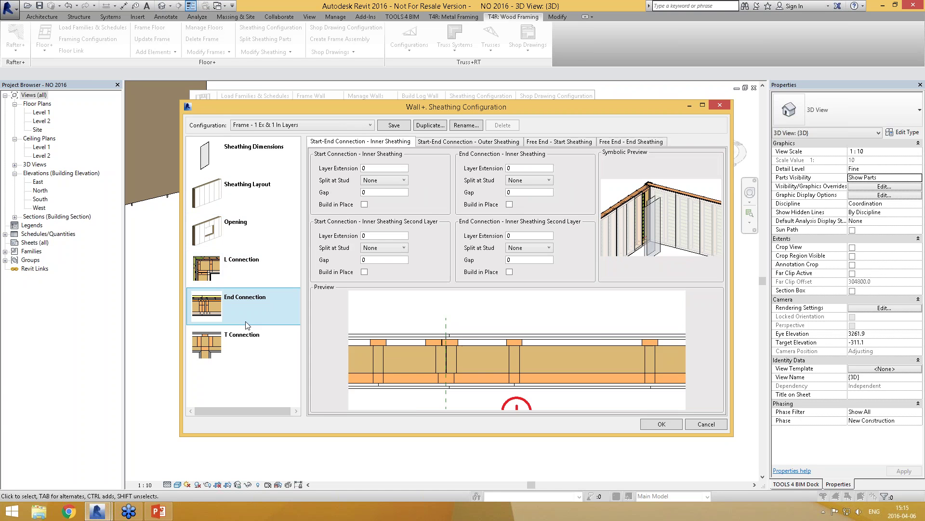
{"action": "left_click", "coordinate": [242, 335]}
{"action": "left_click", "coordinate": [659, 428]}
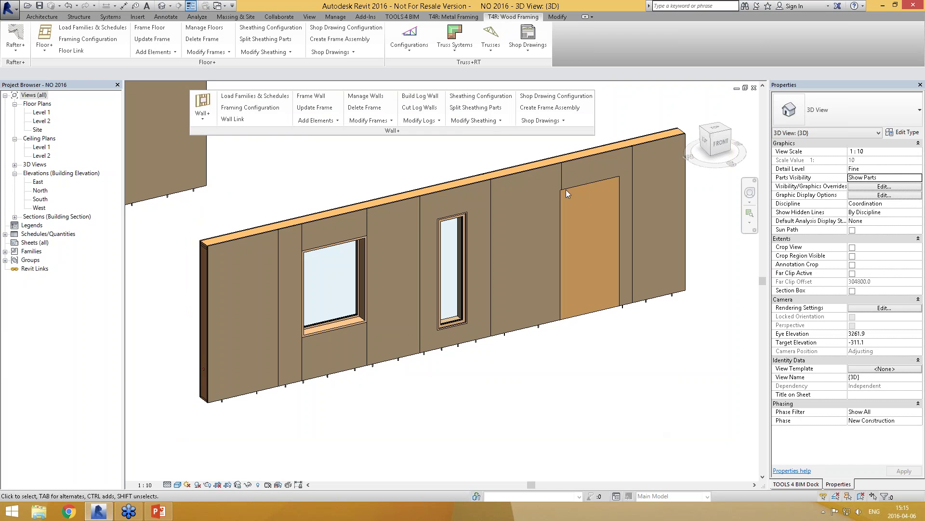
- Merge the wall's split sheathing parts back into one continuous sheet
{"action": "left_click", "coordinate": [490, 121]}
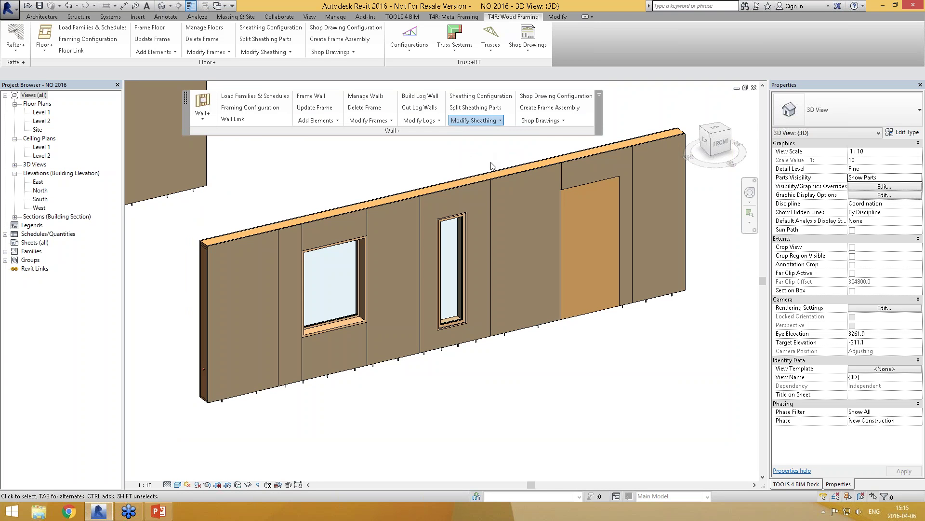
{"action": "left_click", "coordinate": [474, 140]}
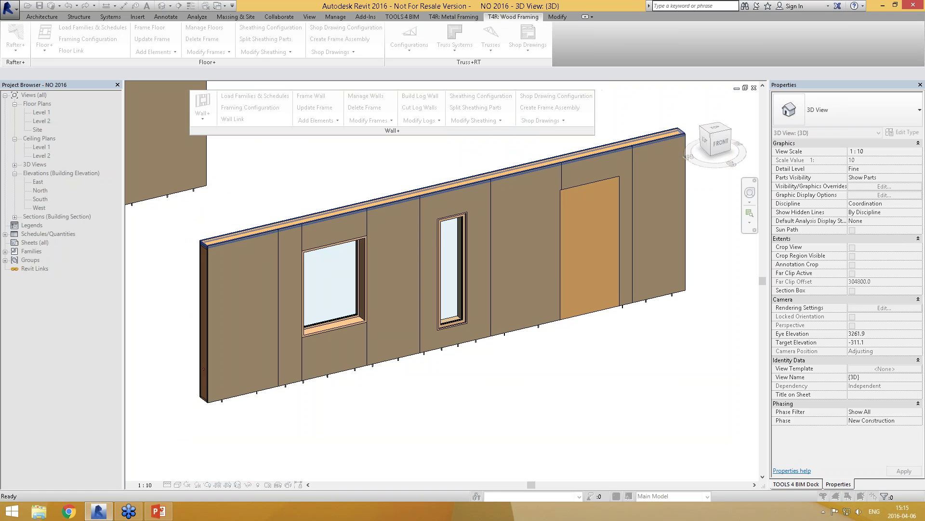
{"action": "left_click", "coordinate": [595, 296]}
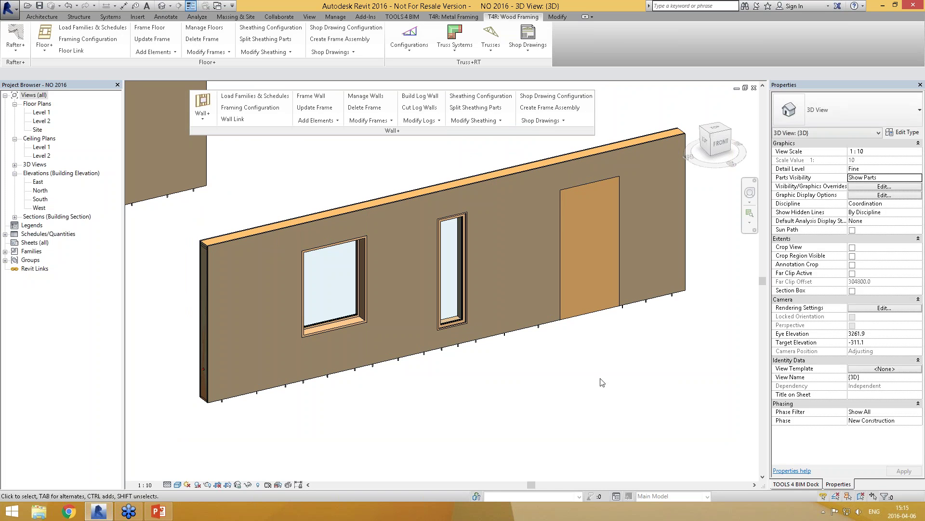
- Inspect the properties of the merged sheathing part, including its framing member data, and clear the selection
{"action": "left_click", "coordinate": [530, 317]}
{"action": "middle_click_drag", "start_coordinate": [551, 234], "coordinate": [659, 139], "text": "shift"}
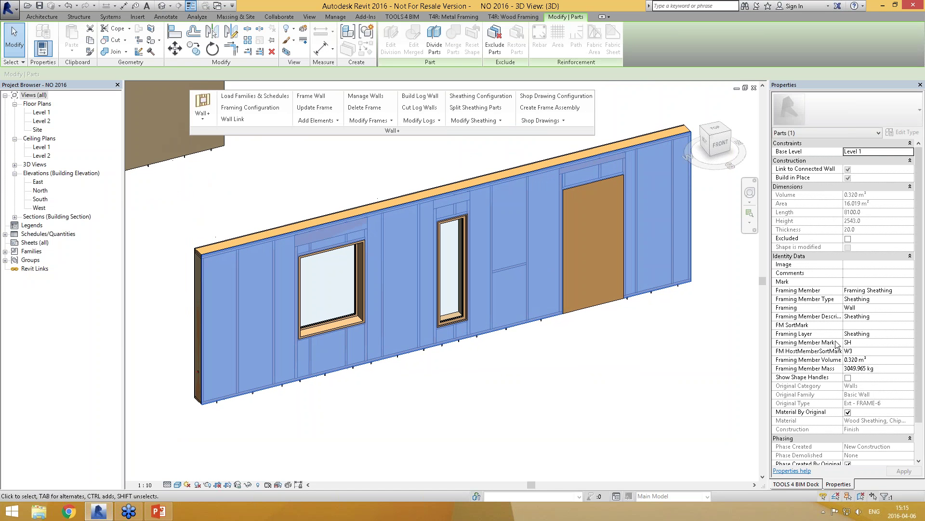
{"action": "key", "text": "Escape"}
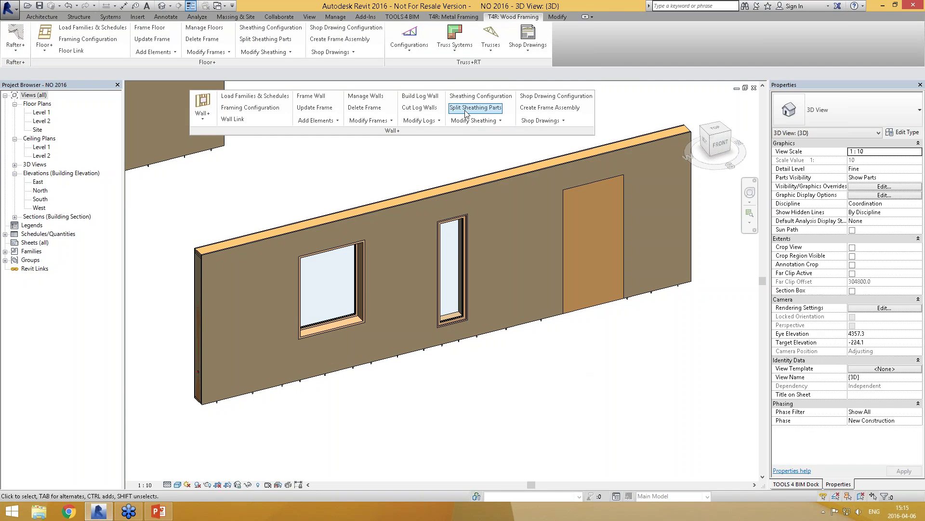
- Split the wall's sheathing into individual sheets with Split Sheathing Parts
{"action": "left_click", "coordinate": [475, 108]}
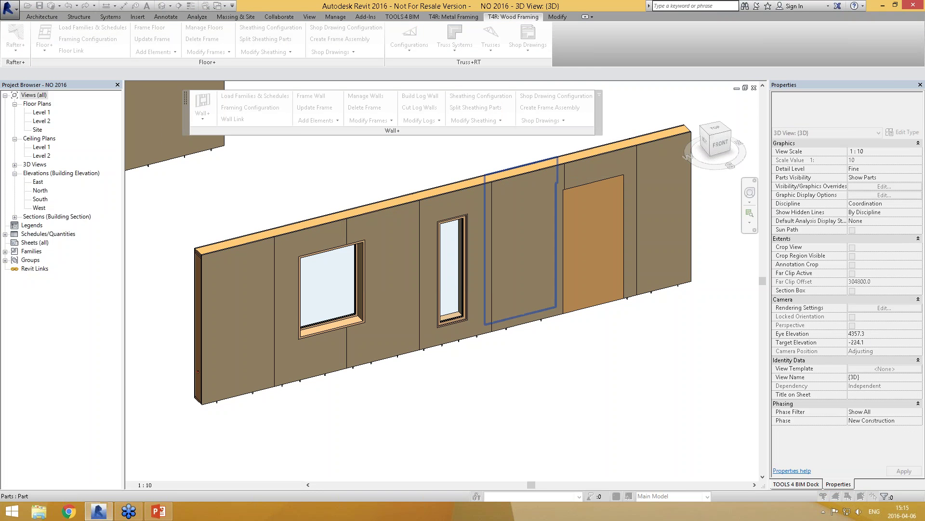
{"action": "middle_click_drag", "start_coordinate": [543, 284], "coordinate": [469, 193], "text": "shift"}
- Inspect the dimensions and framing member properties of individual sheathing sheets beside the door and at the wall's end
{"action": "left_click", "coordinate": [470, 193]}
{"action": "left_click", "coordinate": [534, 224]}
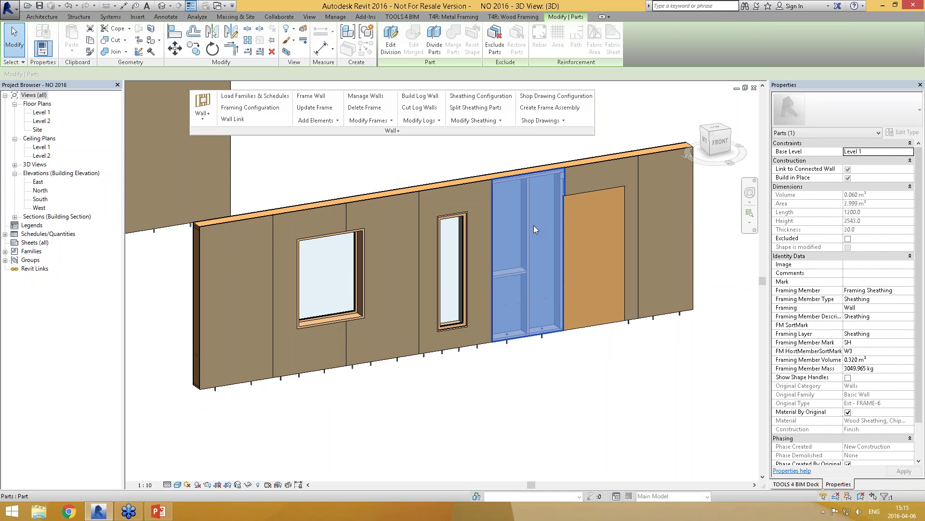
{"action": "left_click", "coordinate": [632, 175]}
{"action": "left_click", "coordinate": [664, 178]}
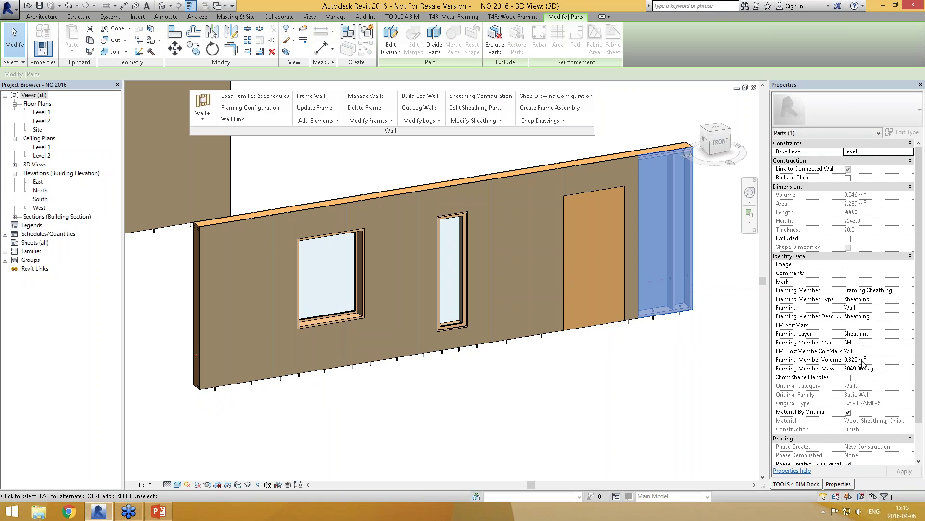
- Open Wall+ Shop Drawing Configuration and review the view template and view type options for the assembly views
{"action": "left_click", "coordinate": [634, 411]}
{"action": "middle_click_drag", "start_coordinate": [633, 410], "coordinate": [589, 341], "text": "shift"}
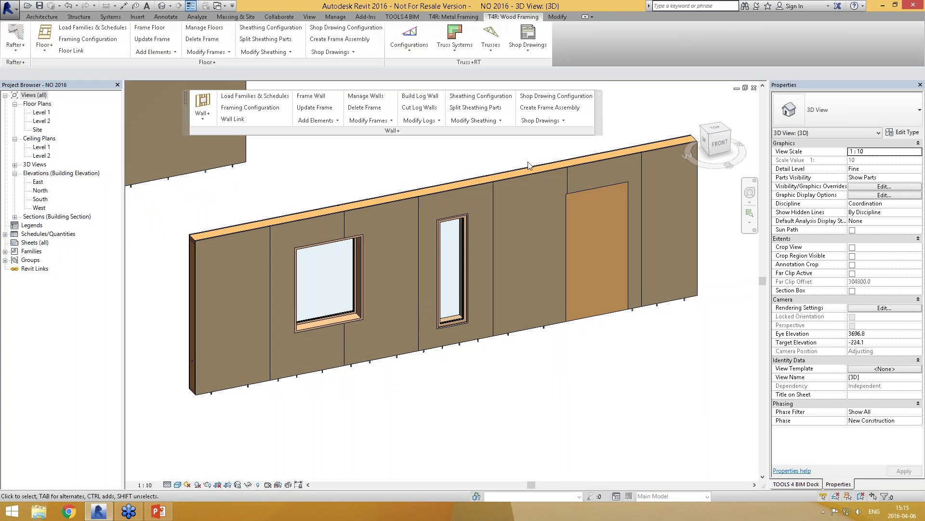
{"action": "left_click", "coordinate": [572, 99]}
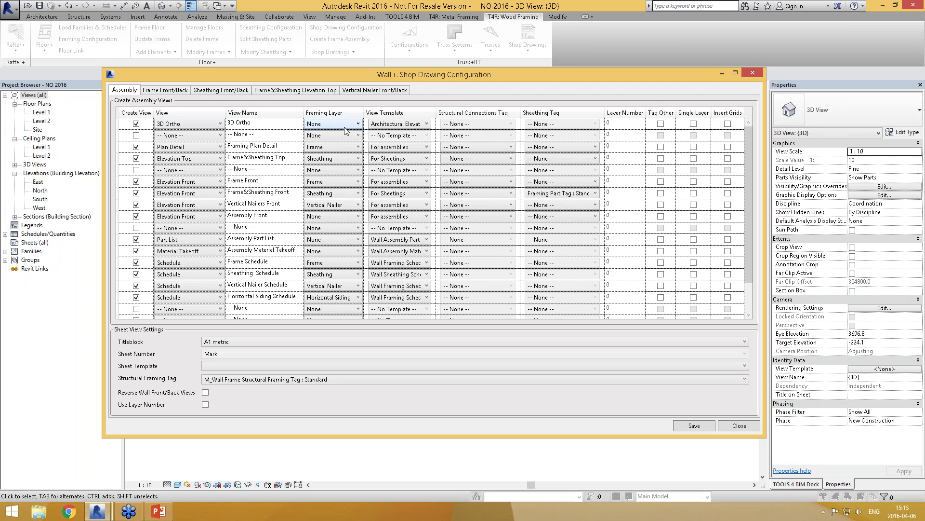
{"action": "left_click", "coordinate": [391, 127]}
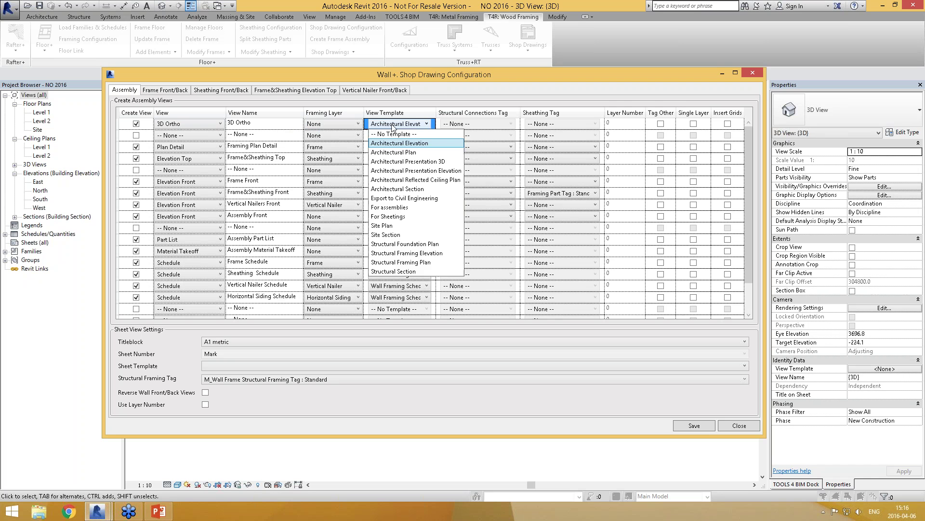
{"action": "left_click", "coordinate": [392, 127]}
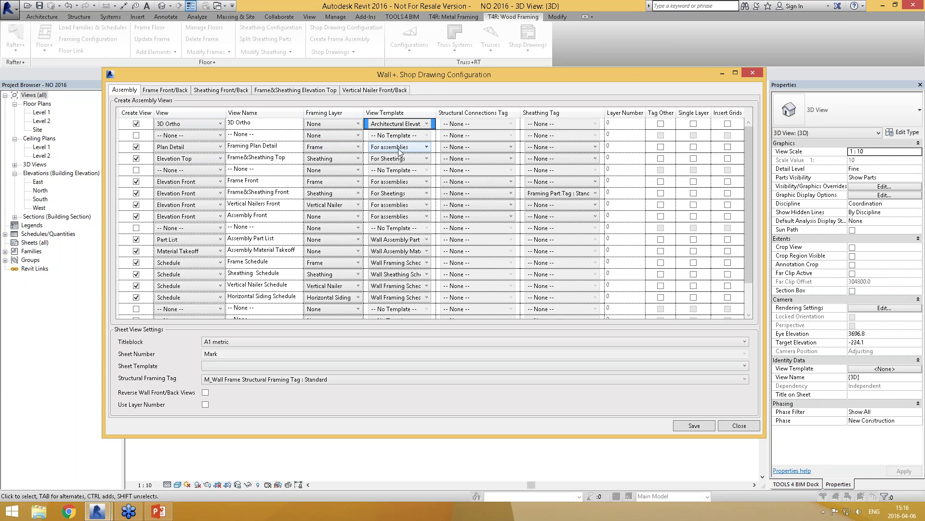
{"action": "left_click", "coordinate": [424, 150]}
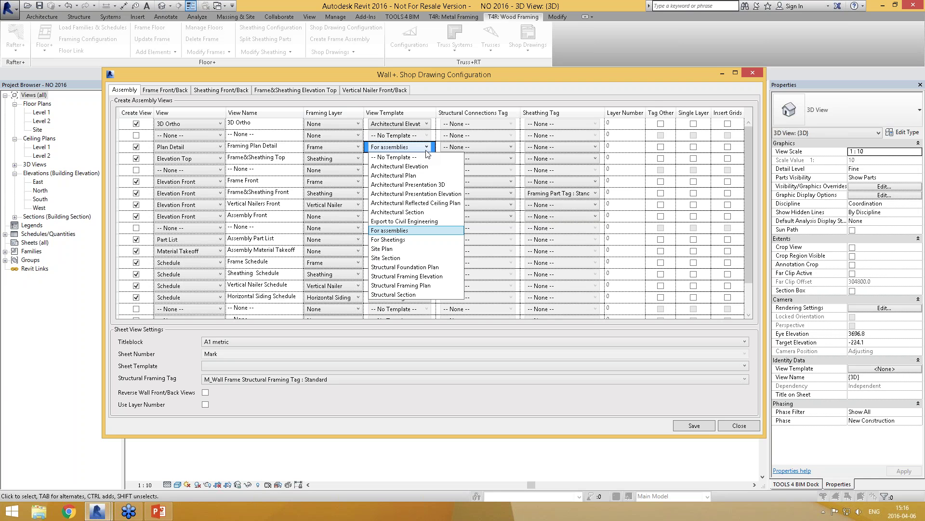
{"action": "left_click", "coordinate": [425, 151]}
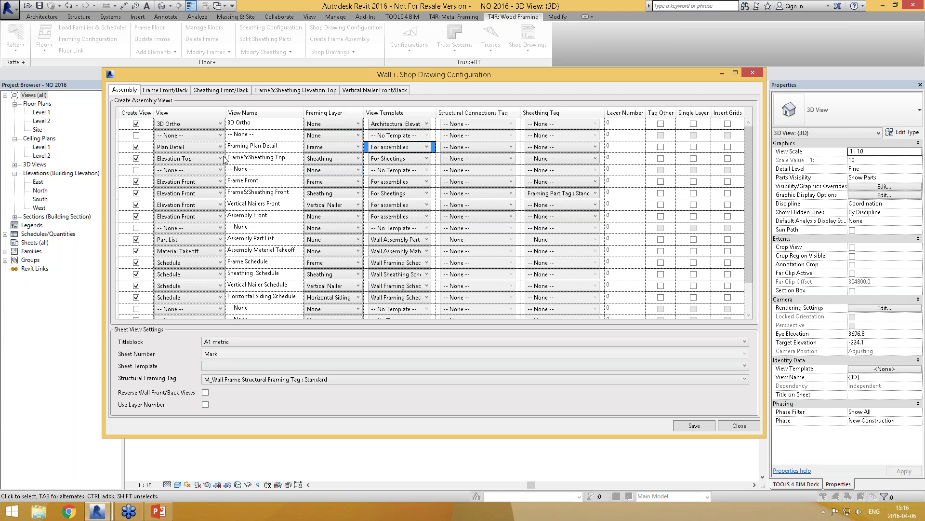
{"action": "left_click", "coordinate": [214, 183]}
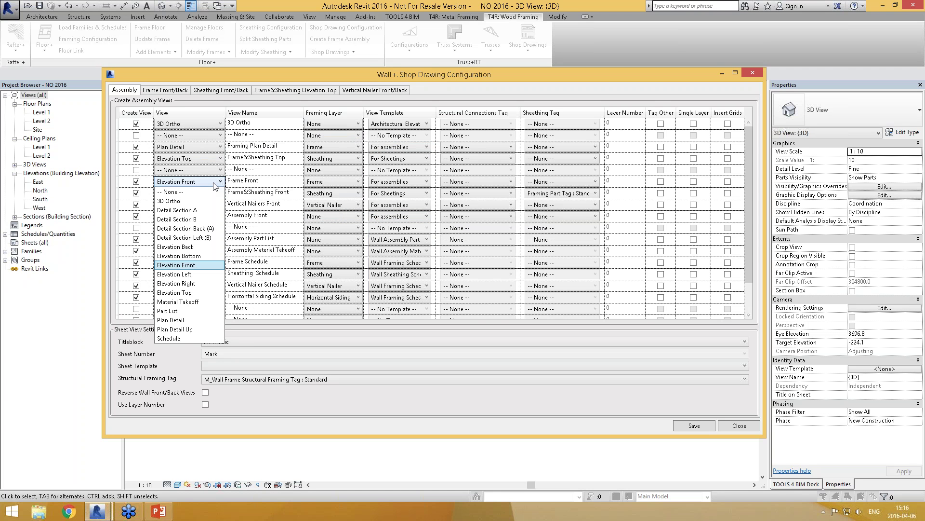
{"action": "left_click", "coordinate": [214, 184]}
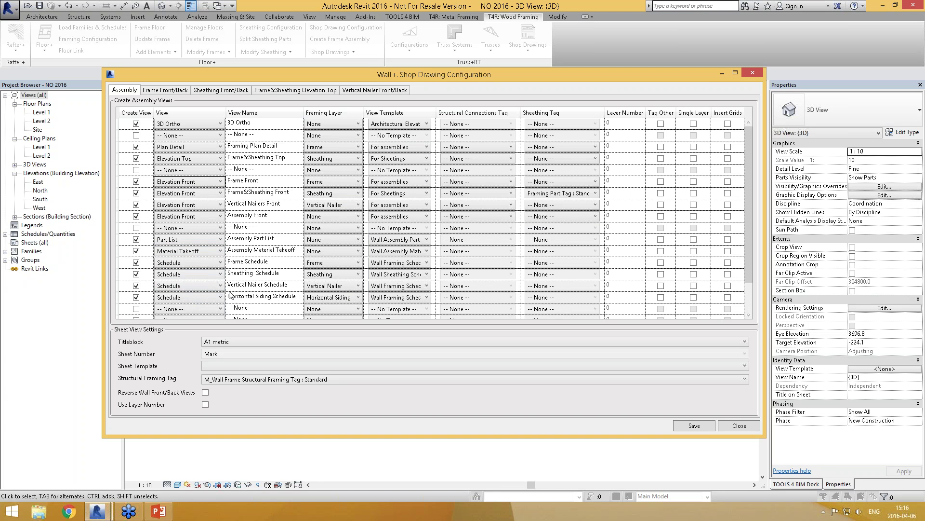
- Review the view names set for the assembly part list, material takeoff, frame schedule and sheathing schedule
{"action": "left_click", "coordinate": [266, 277]}
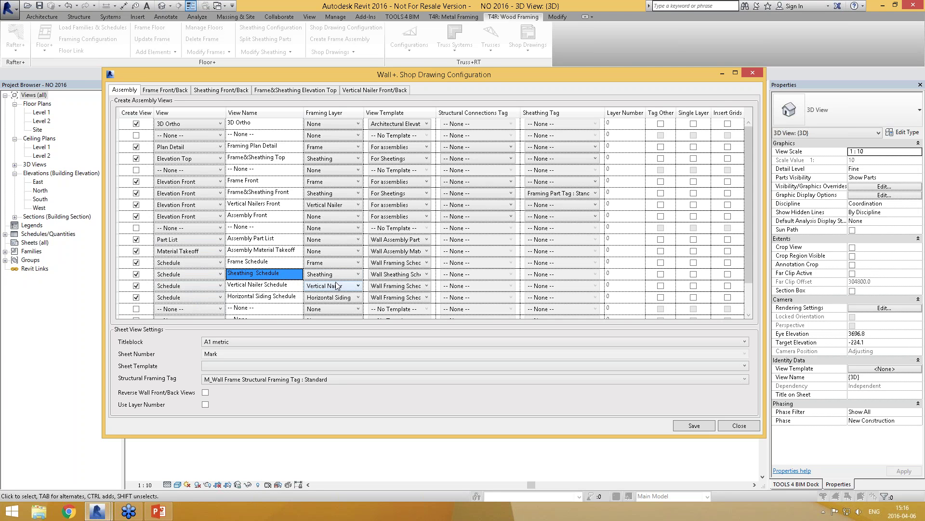
{"action": "left_click", "coordinate": [268, 265]}
{"action": "left_click", "coordinate": [268, 267]}
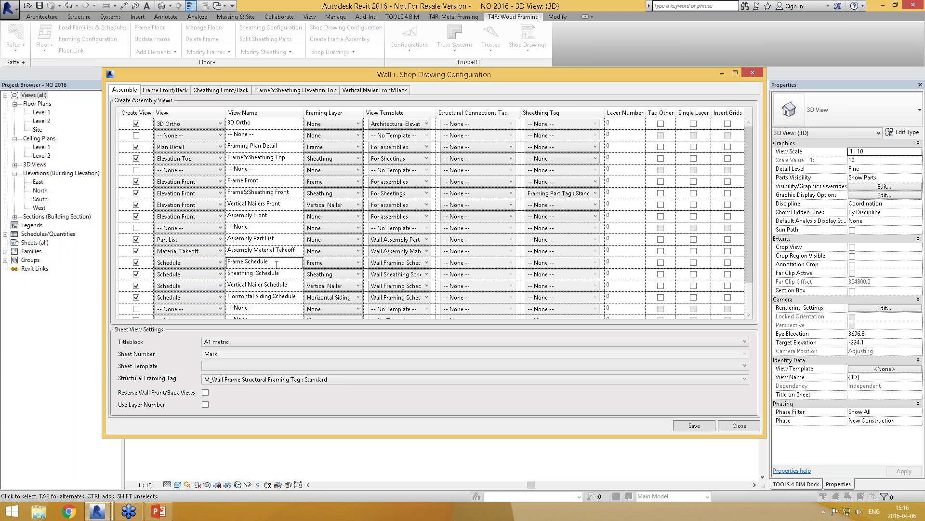
{"action": "left_click", "coordinate": [275, 250]}
{"action": "left_click", "coordinate": [275, 251]}
{"action": "left_click", "coordinate": [262, 239]}
{"action": "left_click", "coordinate": [262, 239]}
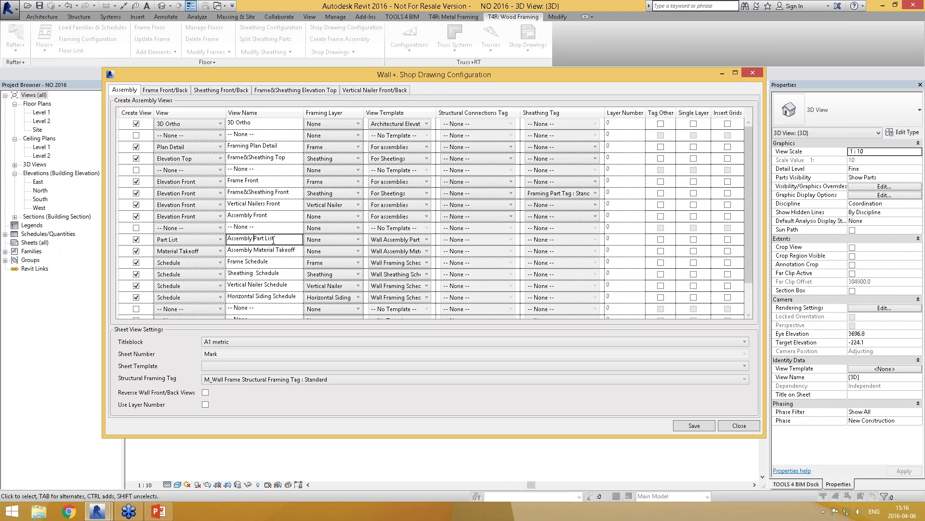
{"action": "left_click_drag", "start_coordinate": [283, 240], "coordinate": [213, 239]}
{"action": "left_click", "coordinate": [261, 262]}
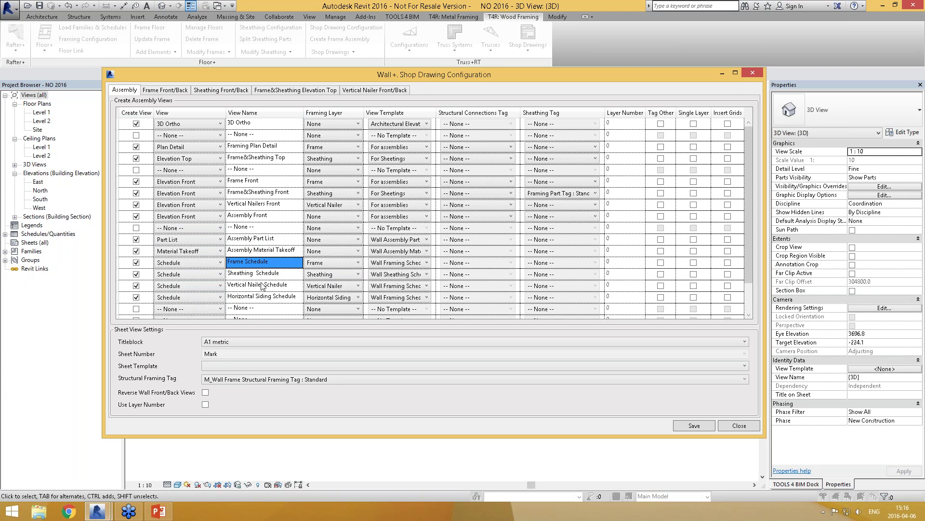
- Review the titleblock, structural framing tag and Frame Front/Back dimension settings, and close the shop drawing configuration without saving
{"action": "left_click", "coordinate": [232, 341]}
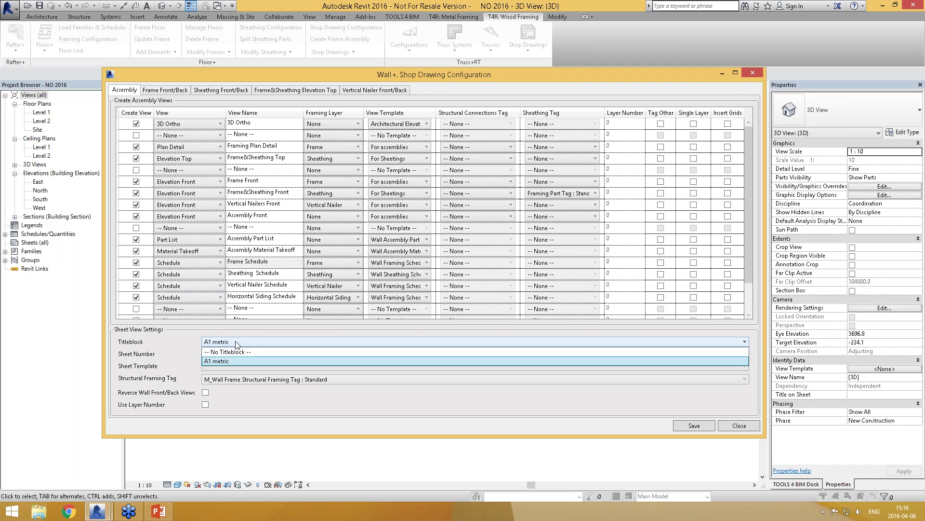
{"action": "left_click", "coordinate": [236, 342]}
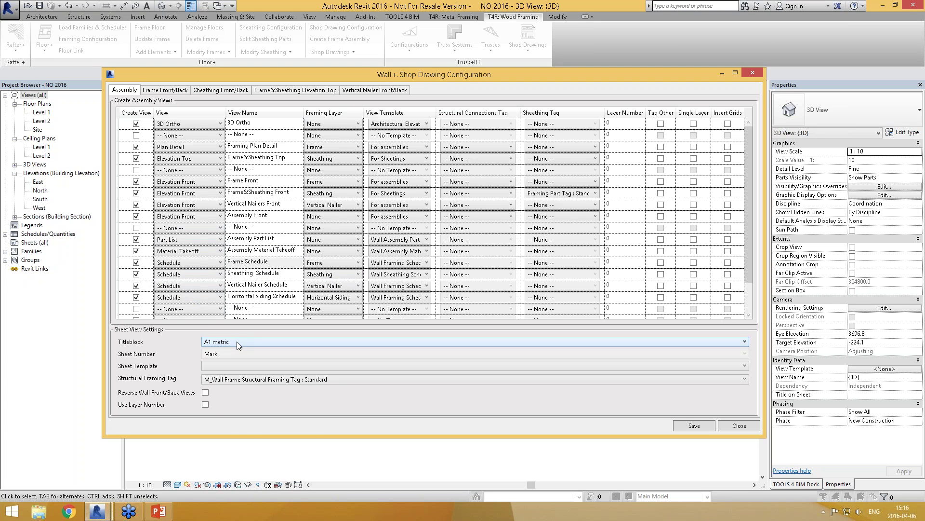
{"action": "left_click", "coordinate": [227, 379]}
{"action": "left_click", "coordinate": [228, 379]}
{"action": "left_click", "coordinate": [171, 91]}
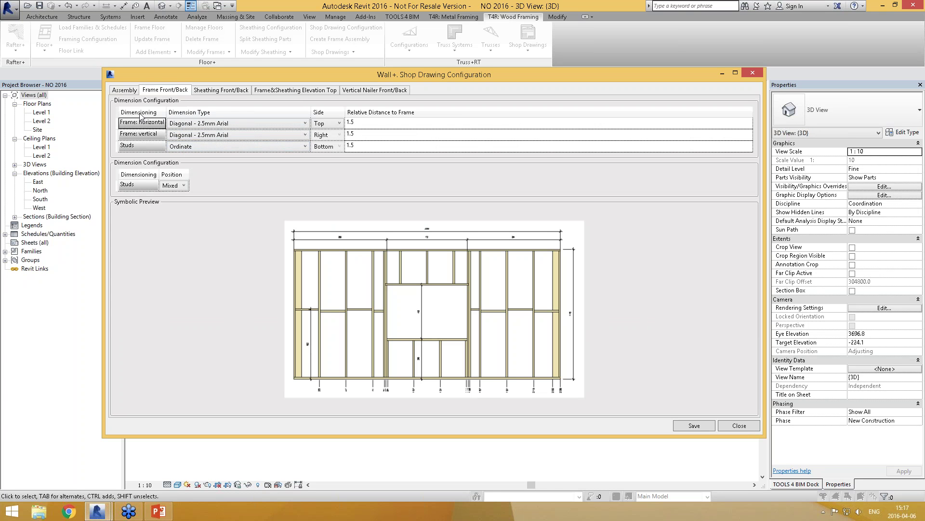
{"action": "left_click", "coordinate": [125, 90]}
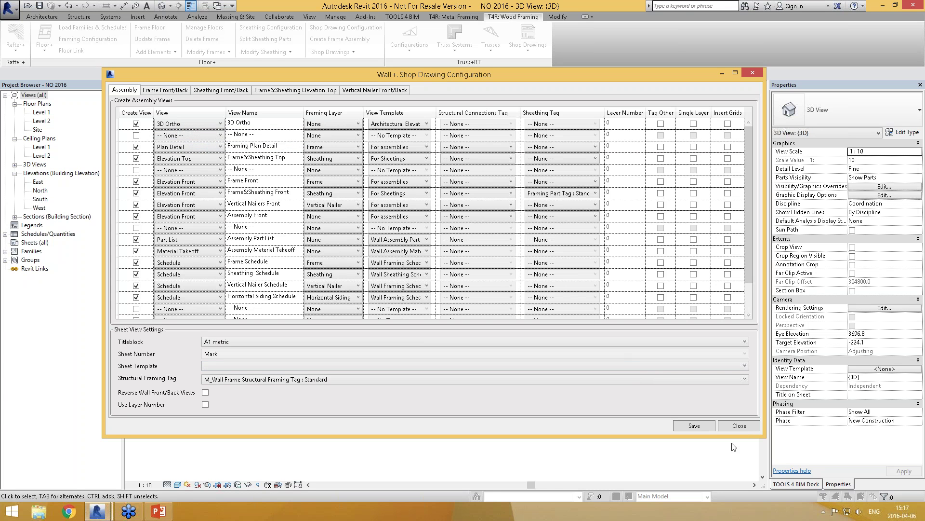
{"action": "key", "text": "Escape"}
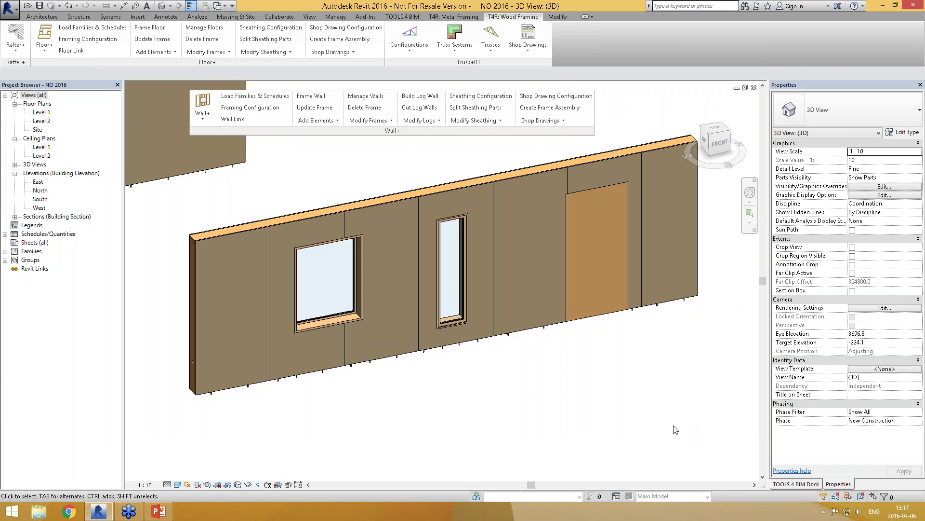
- Create a frame assembly from the wall with the two windows and door, and open its 3D Ortho view
{"action": "left_click", "coordinate": [549, 107]}
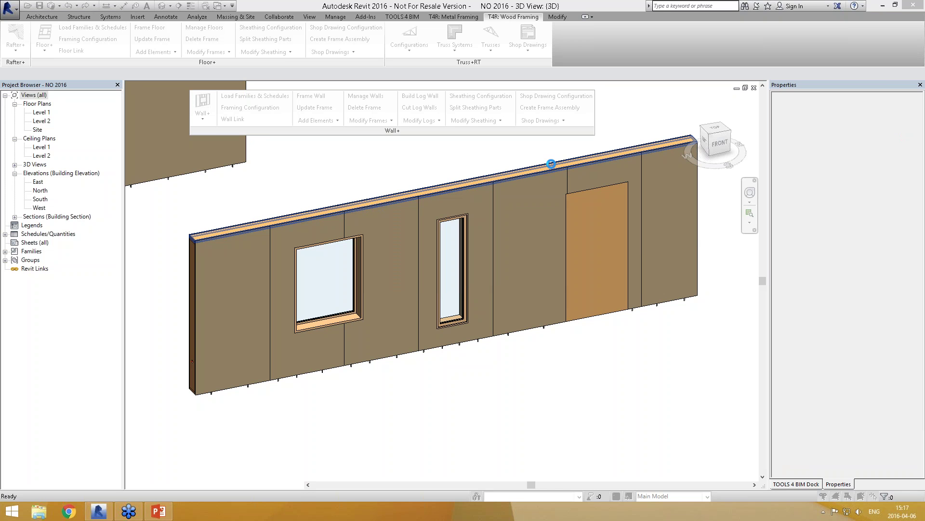
{"action": "double_click", "coordinate": [37, 278]}
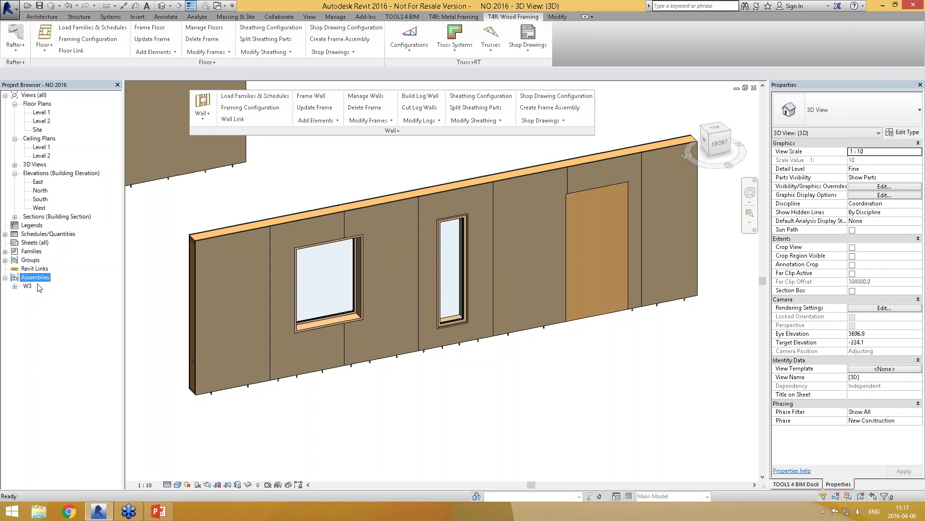
{"action": "left_click", "coordinate": [27, 286]}
{"action": "double_click", "coordinate": [61, 295]}
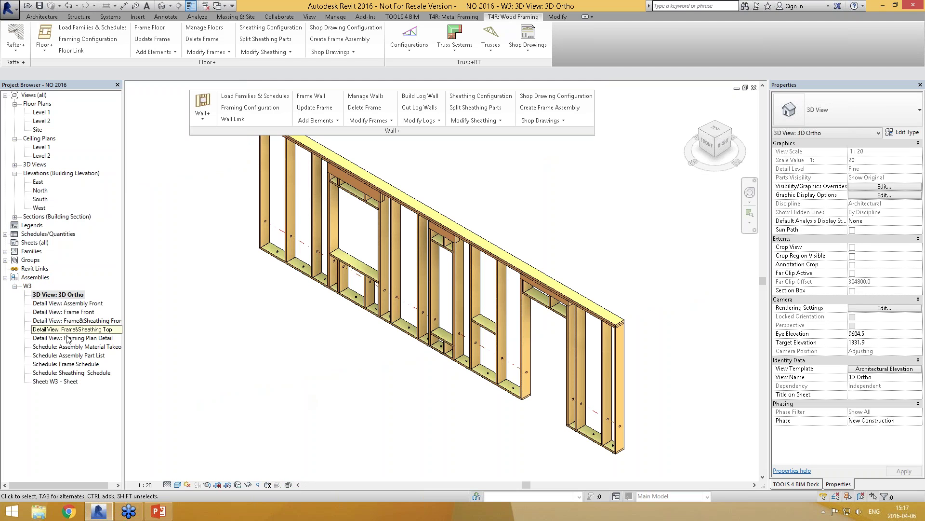
- Open the assembly's Frame Front detail view, sort the structural framing by mark, and check the member marks
{"action": "double_click", "coordinate": [73, 312]}
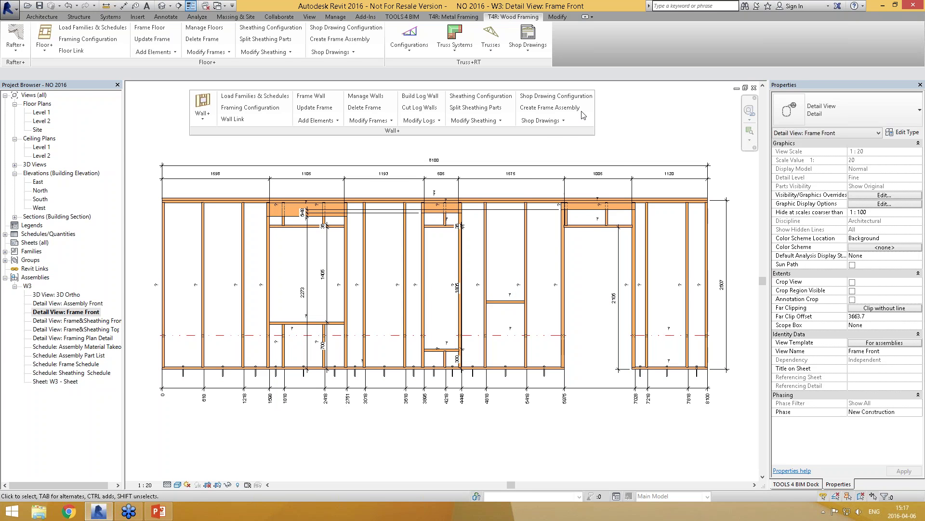
{"action": "left_click", "coordinate": [560, 121]}
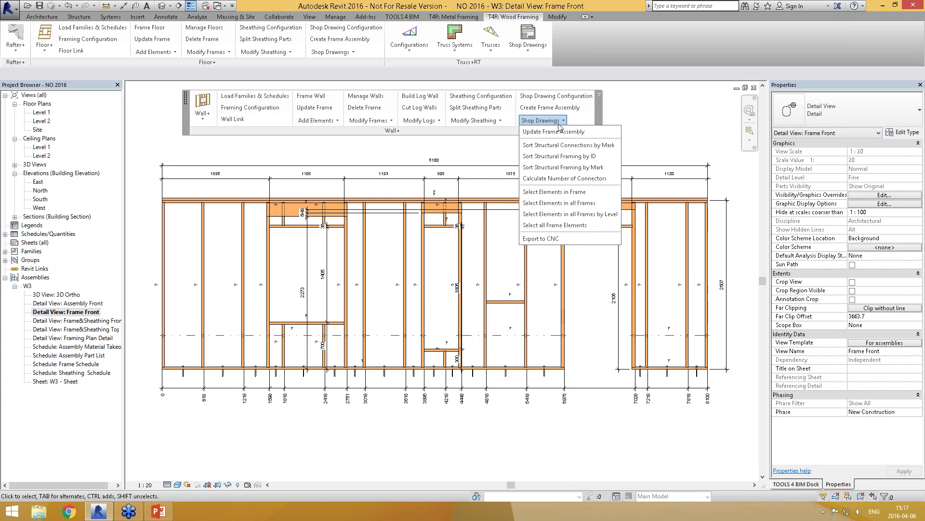
{"action": "left_click", "coordinate": [569, 169]}
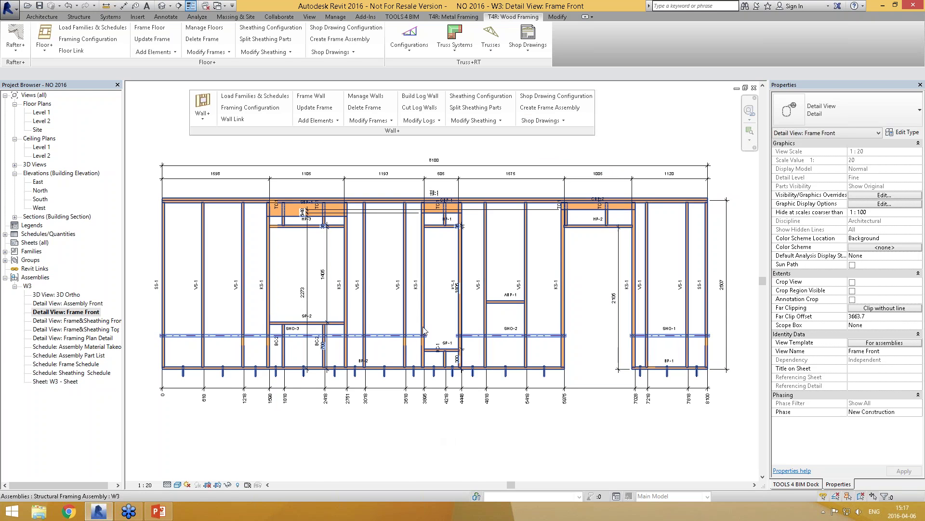
{"action": "scroll", "coordinate": [417, 301], "scroll_direction": "up", "scroll_amount": 4}
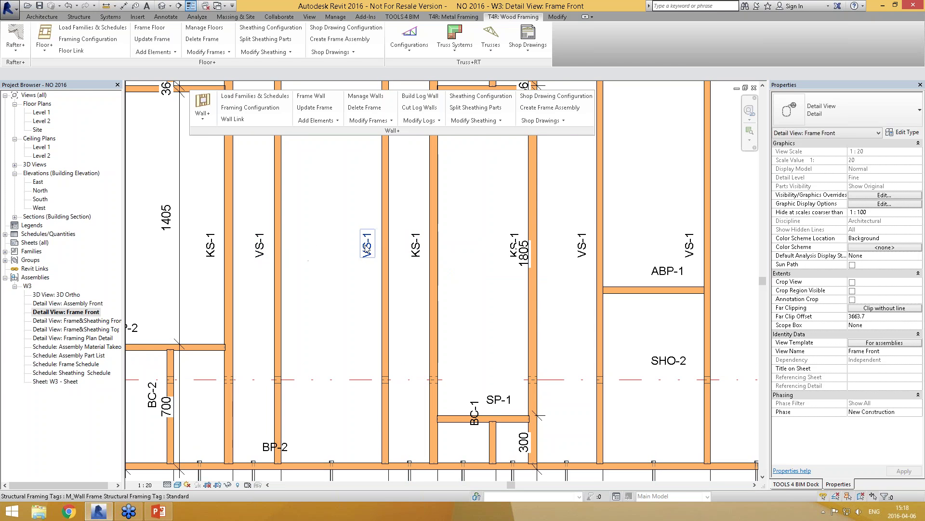
{"action": "scroll", "coordinate": [369, 246], "scroll_direction": "down", "scroll_amount": 2}
{"action": "scroll", "coordinate": [471, 350], "scroll_direction": "down", "scroll_amount": 2}
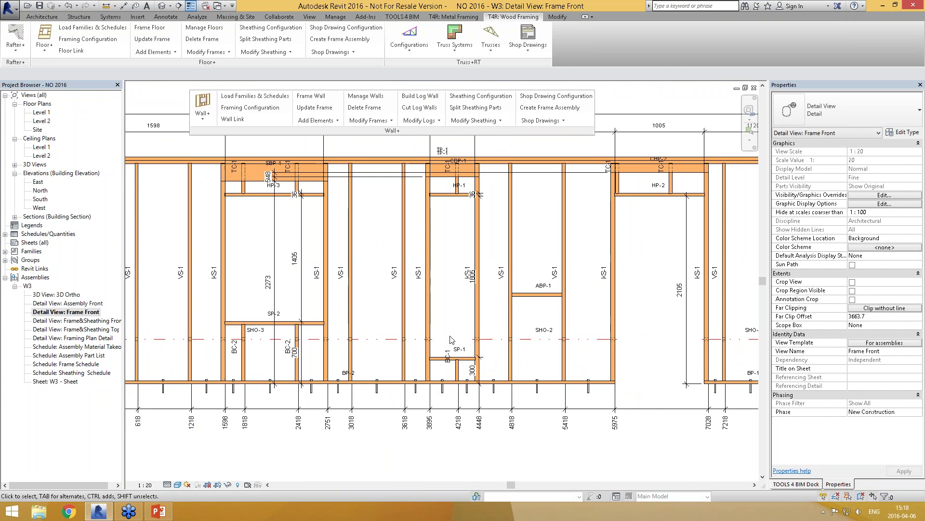
{"action": "scroll", "coordinate": [386, 327], "scroll_direction": "down", "scroll_amount": 2}
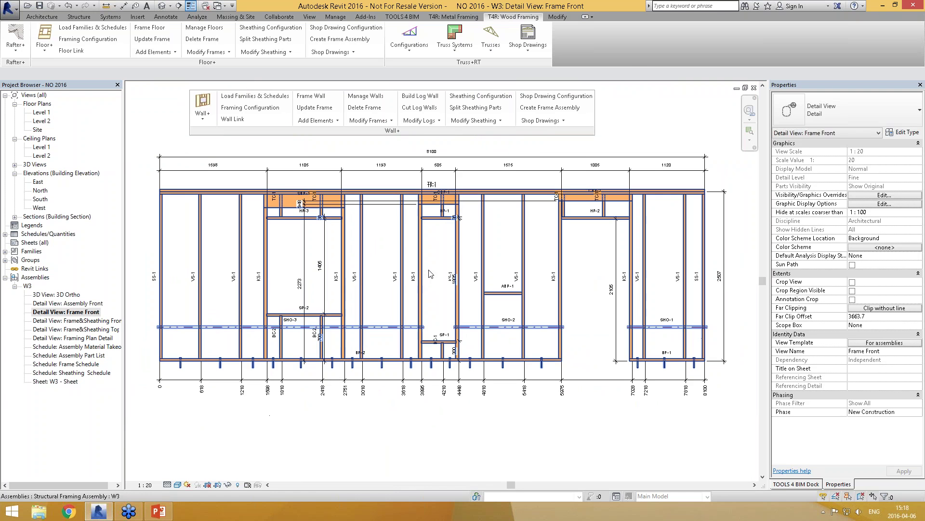
- Examine the assembly's Frame&Sheathing Front view, Assembly Part List, Frame Schedule and Sheathing Schedule
{"action": "double_click", "coordinate": [118, 321]}
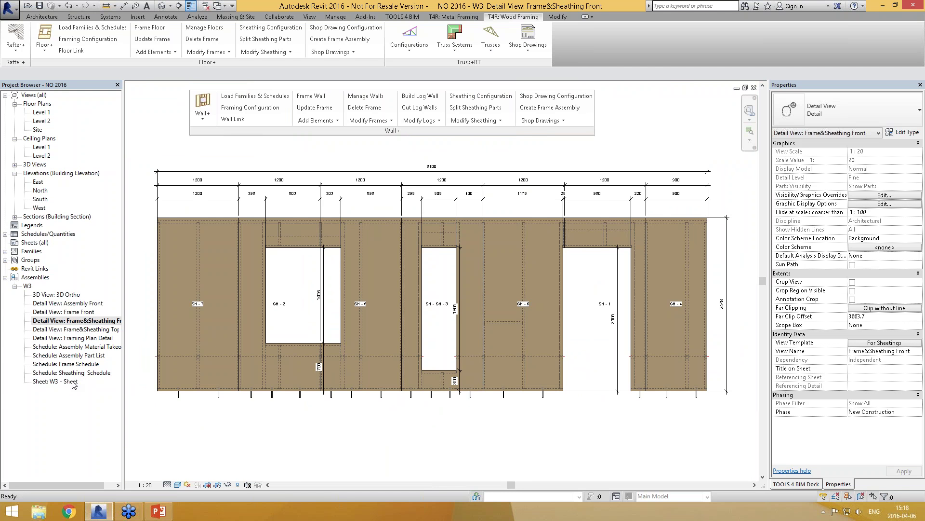
{"action": "double_click", "coordinate": [80, 356]}
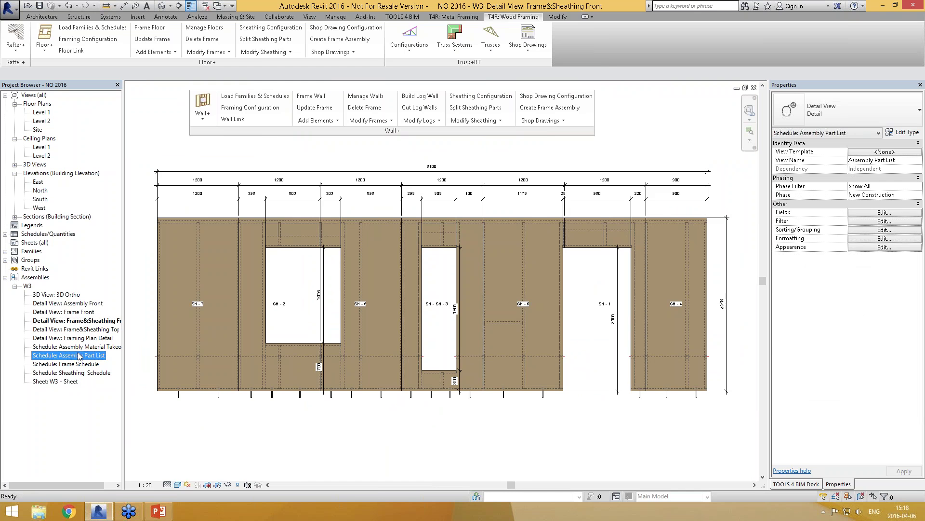
{"action": "left_click_drag", "start_coordinate": [389, 131], "coordinate": [578, 149]}
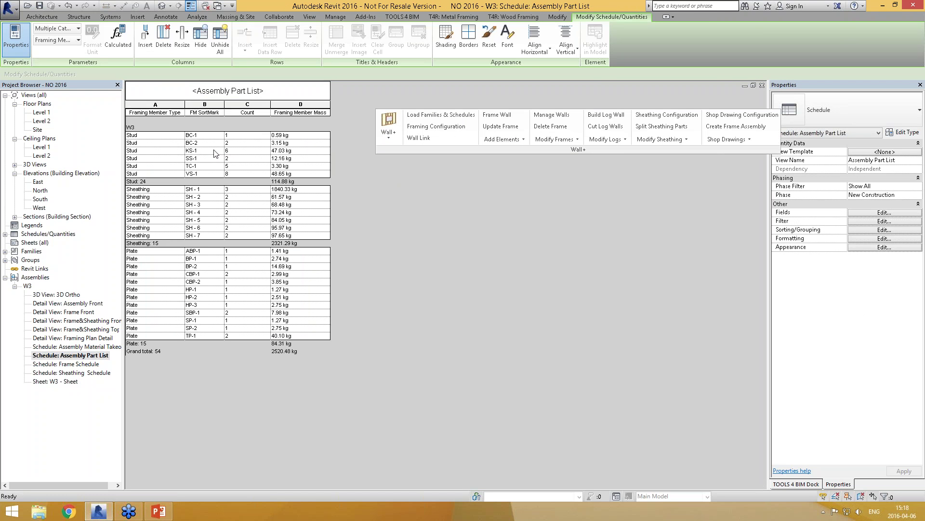
{"action": "double_click", "coordinate": [73, 364]}
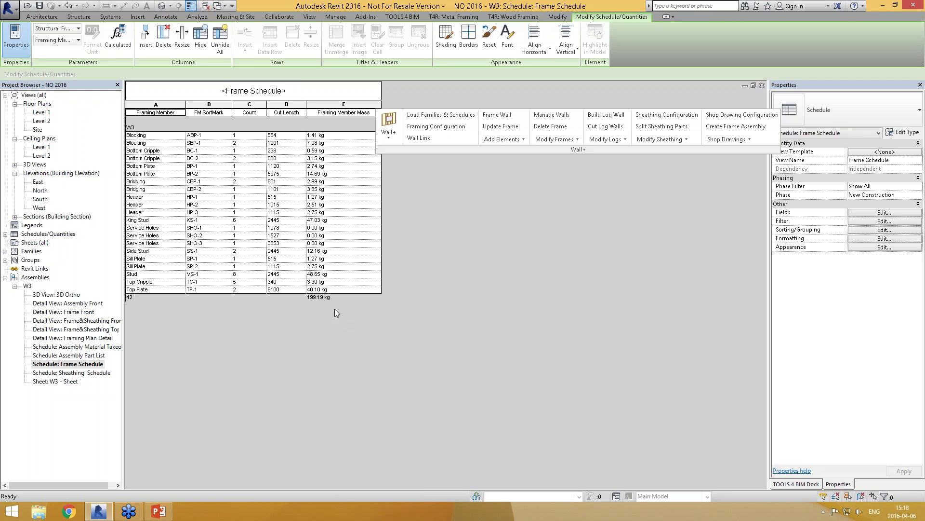
{"action": "double_click", "coordinate": [72, 372]}
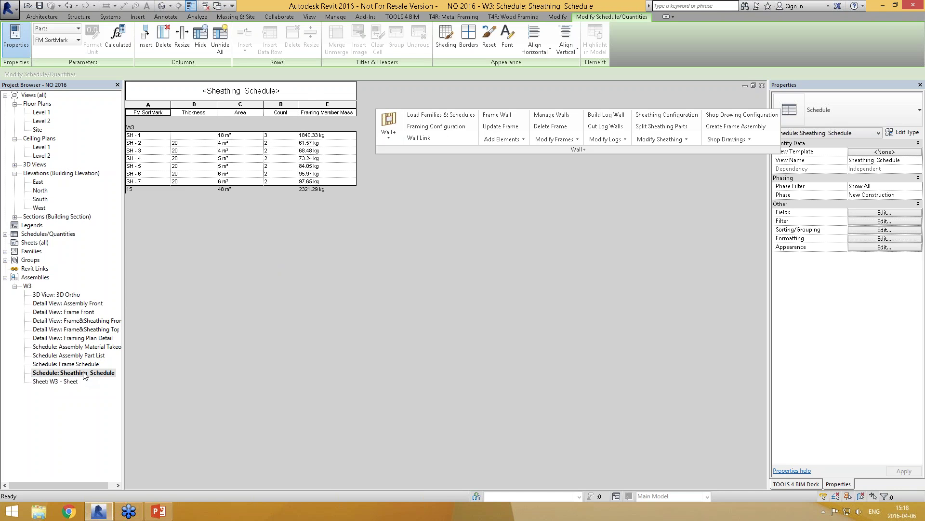
- Return to the main {3D} view and set its Parts Visibility to Show Original
{"action": "double_click", "coordinate": [44, 165]}
{"action": "double_click", "coordinate": [40, 173]}
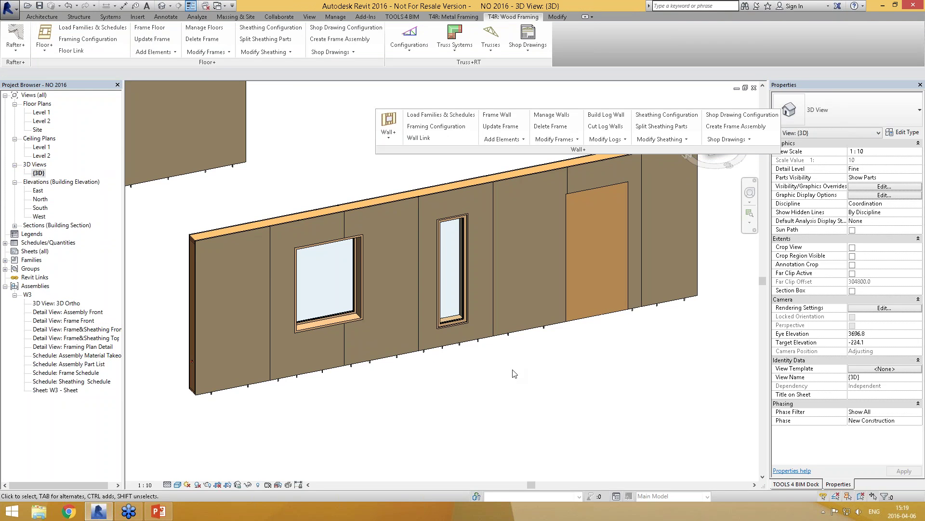
{"action": "left_click", "coordinate": [919, 179]}
{"action": "left_click", "coordinate": [919, 178]}
{"action": "left_click", "coordinate": [870, 195]}
{"action": "middle_click_drag", "start_coordinate": [640, 393], "coordinate": [636, 394]}
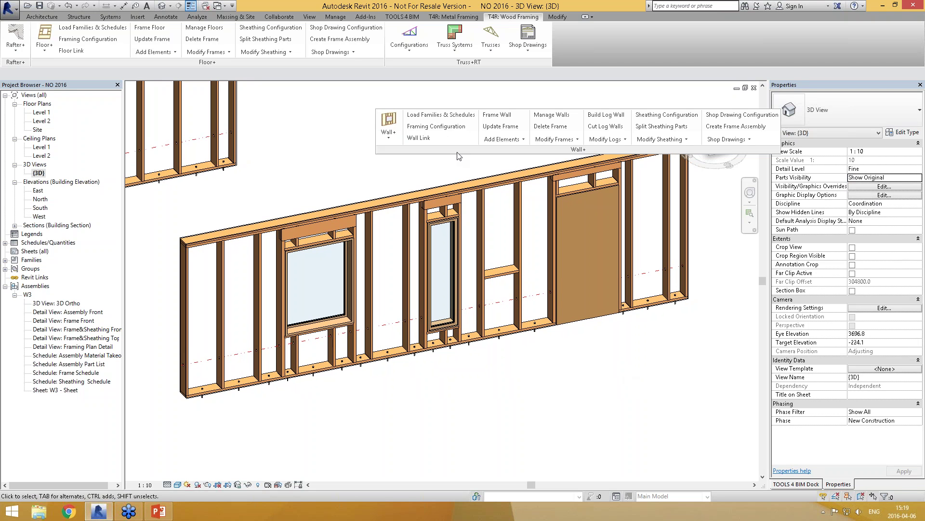
{"action": "middle_click_drag", "start_coordinate": [584, 419], "coordinate": [583, 420]}
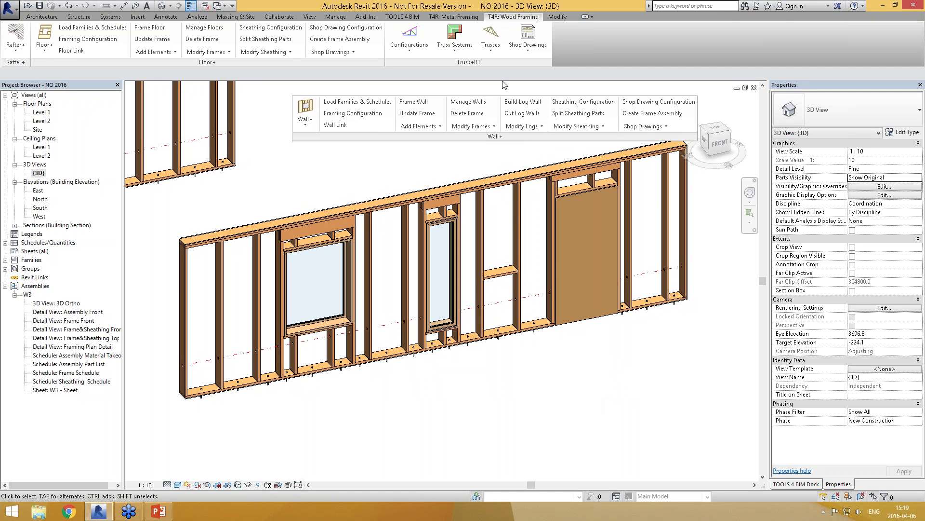
- Switch to the 3D view of the Wood Wall+ Project 2016 empty house model
{"action": "left_click", "coordinate": [309, 17]}
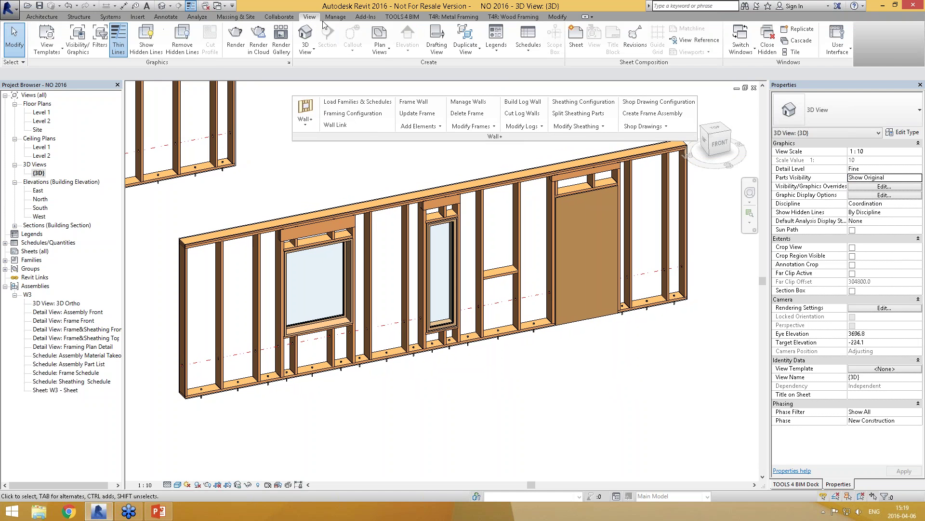
{"action": "left_click", "coordinate": [741, 41]}
{"action": "left_click", "coordinate": [755, 75]}
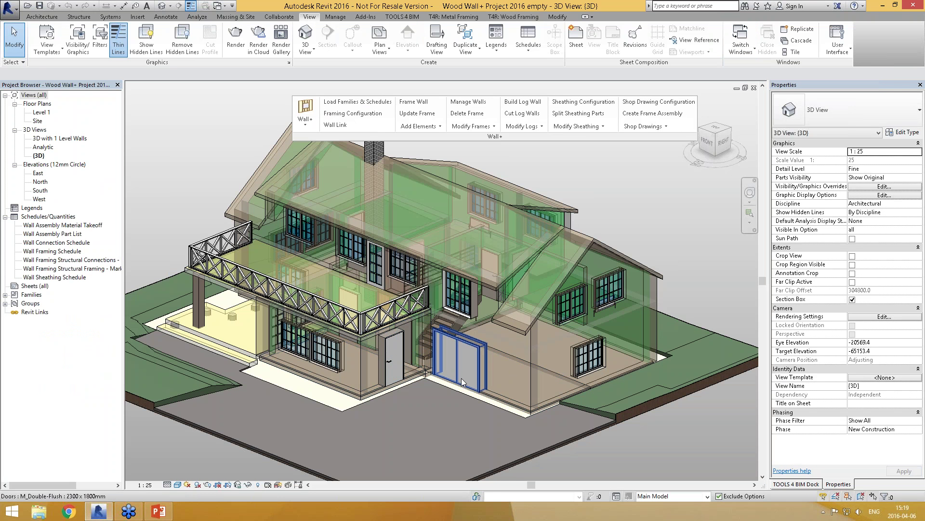
- Open the layer structure of the exterior wall beside the garage door, with its section preview and full layer table displayed
{"action": "left_click", "coordinate": [520, 404]}
{"action": "scroll", "coordinate": [540, 420], "scroll_direction": "up", "scroll_amount": 4}
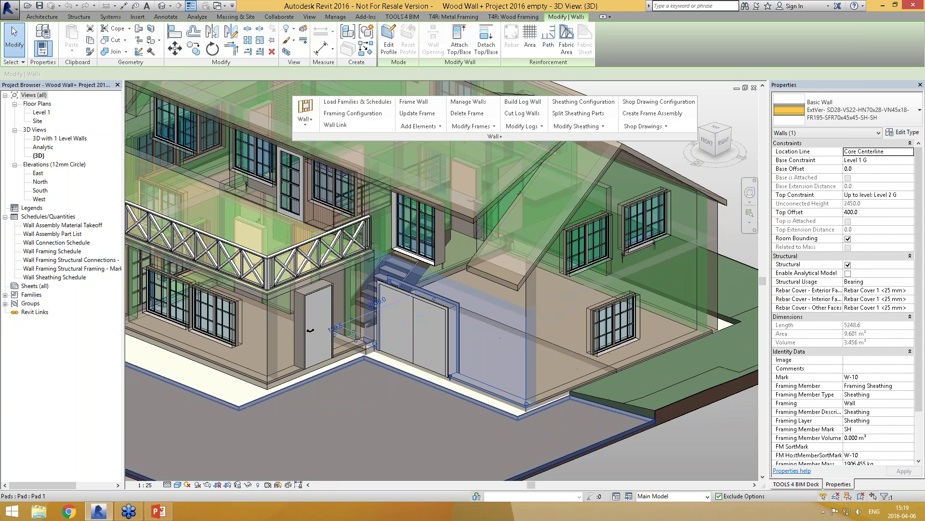
{"action": "middle_click_drag", "start_coordinate": [540, 409], "coordinate": [533, 396]}
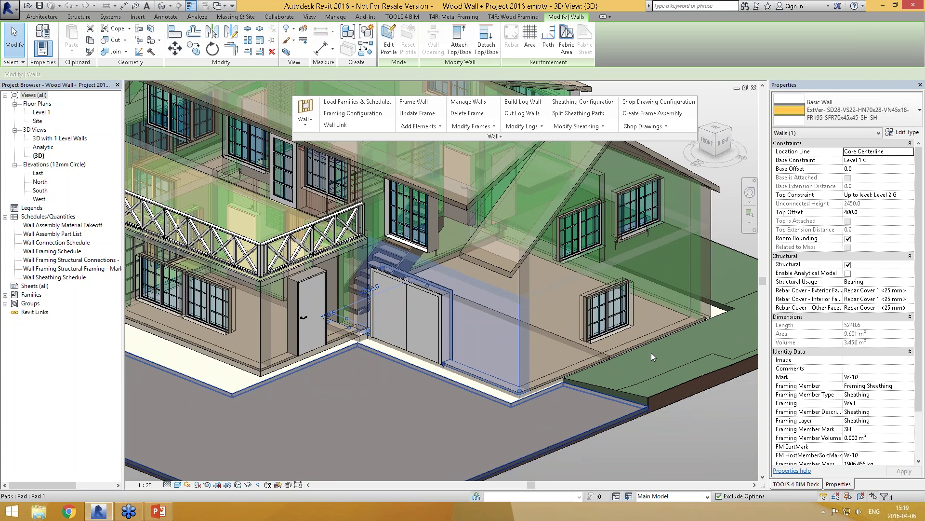
{"action": "left_click", "coordinate": [890, 134]}
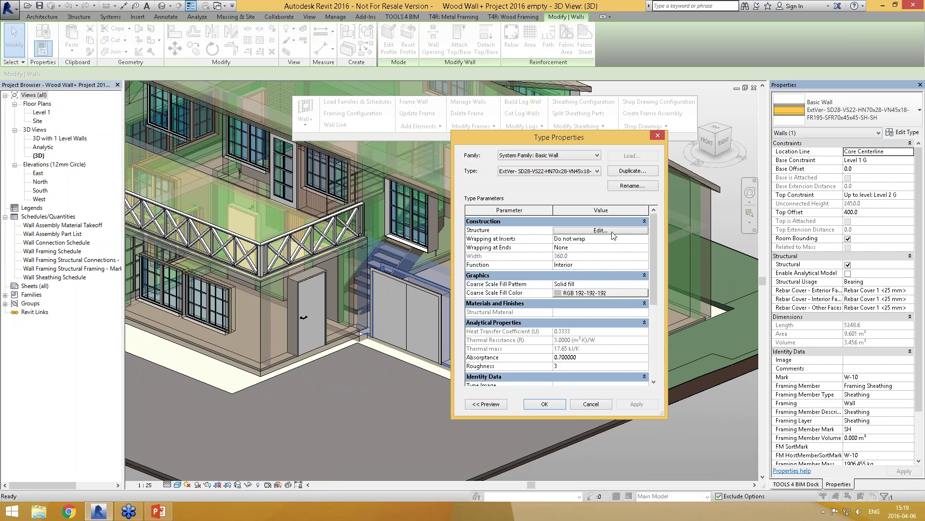
{"action": "left_click", "coordinate": [612, 232]}
{"action": "left_click", "coordinate": [481, 404]}
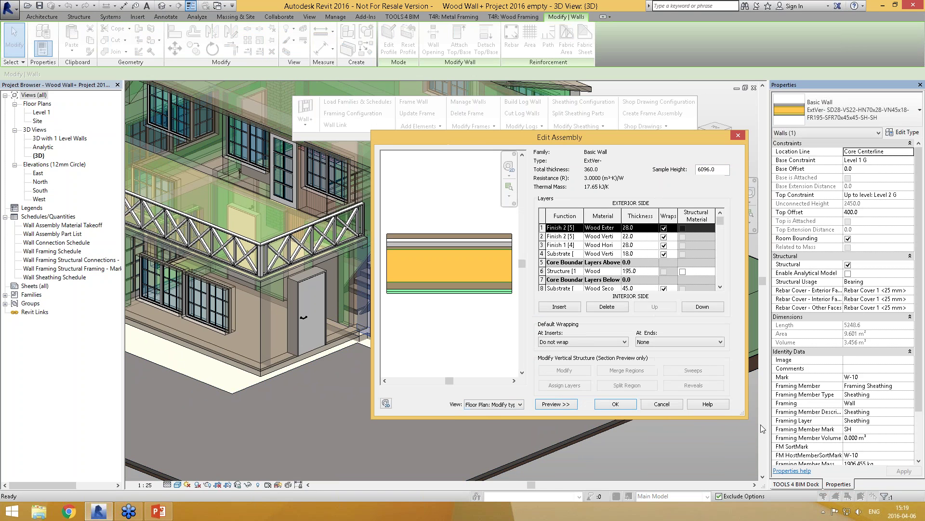
{"action": "left_click_drag", "start_coordinate": [740, 418], "coordinate": [856, 464]}
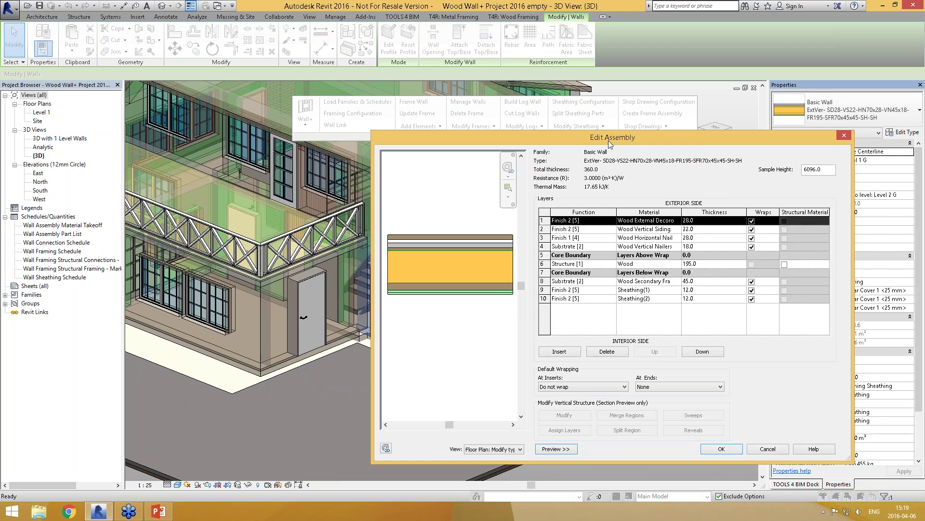
{"action": "left_click_drag", "start_coordinate": [609, 140], "coordinate": [429, 109]}
{"action": "left_click_drag", "start_coordinate": [495, 183], "coordinate": [513, 186]}
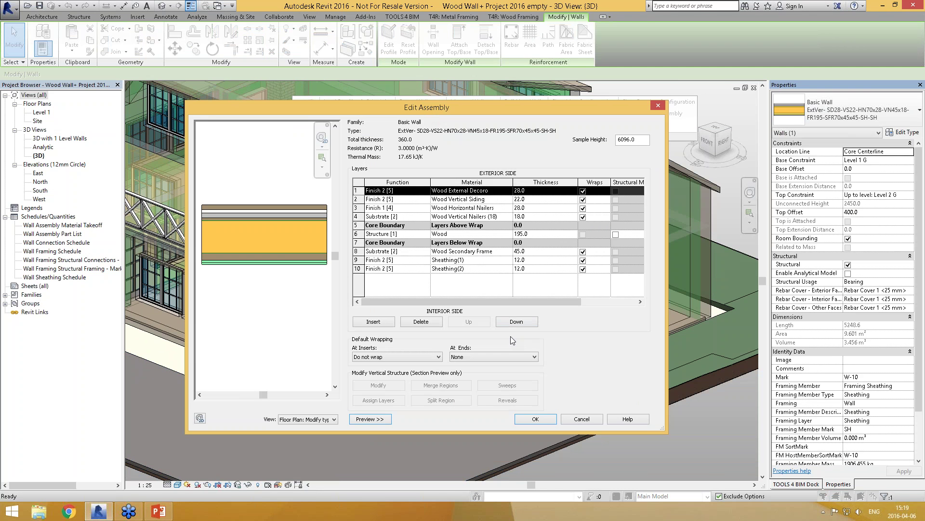
- Examine the wall type's structural, nailer, siding, secondary frame and sheathing layers, leaving its structure and type properties unedited
{"action": "left_click", "coordinate": [539, 234]}
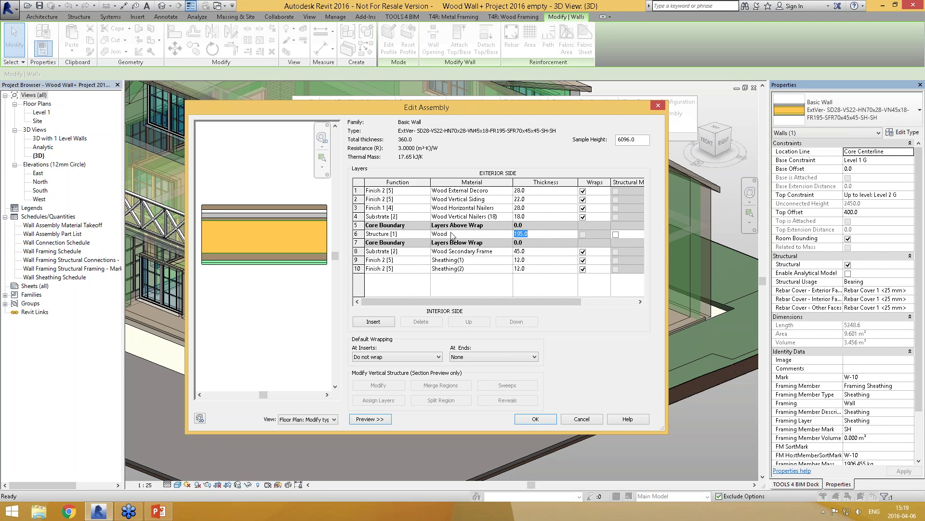
{"action": "left_click", "coordinate": [471, 217]}
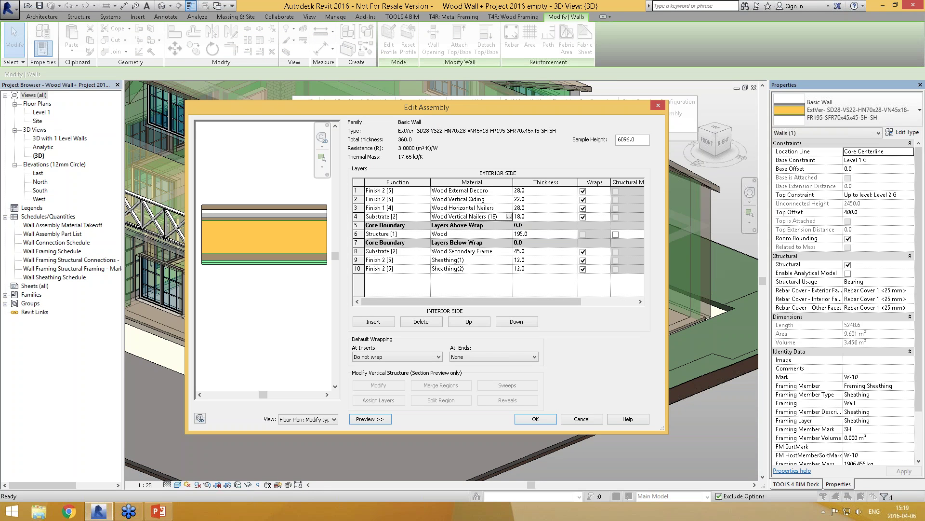
{"action": "left_click", "coordinate": [470, 199]}
{"action": "left_click", "coordinate": [471, 191]}
{"action": "left_click", "coordinate": [468, 251]}
{"action": "left_click", "coordinate": [466, 260]}
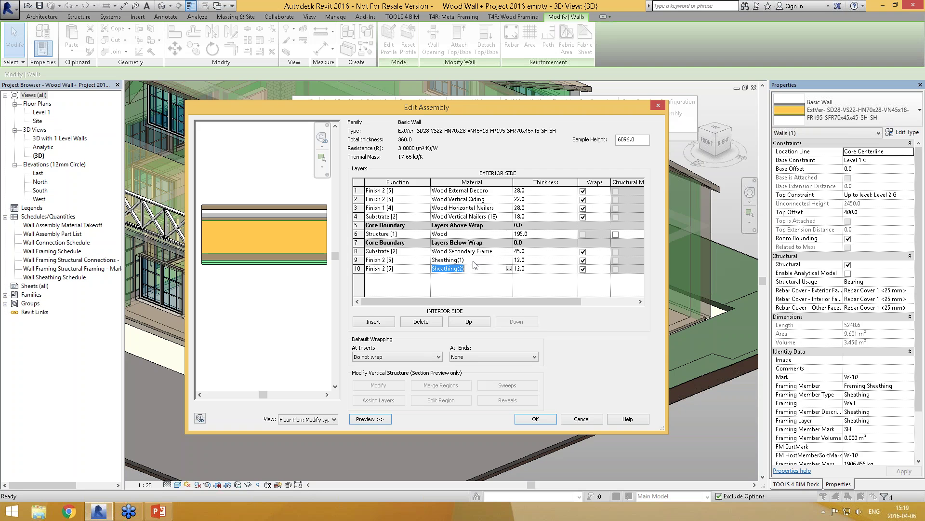
{"action": "left_click", "coordinate": [465, 269]}
{"action": "left_click", "coordinate": [582, 419]}
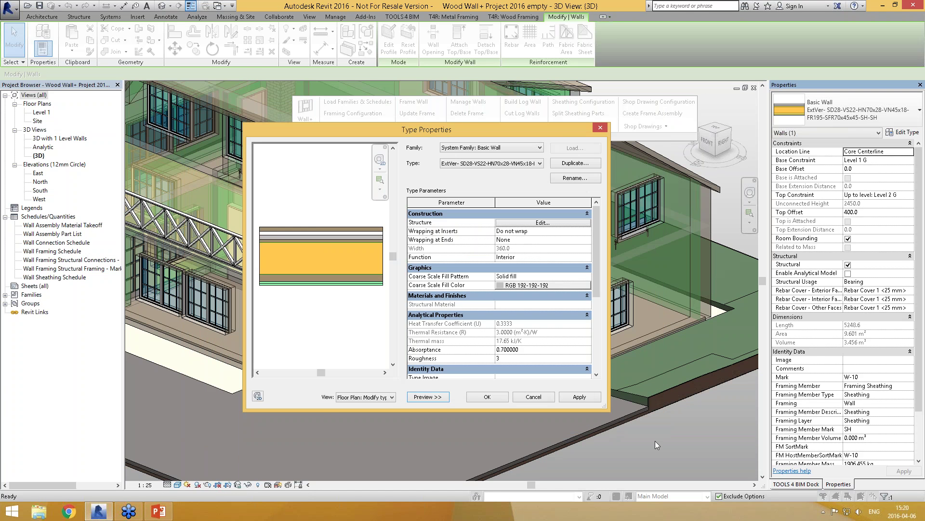
{"action": "left_click", "coordinate": [539, 453]}
{"action": "left_click", "coordinate": [689, 453]}
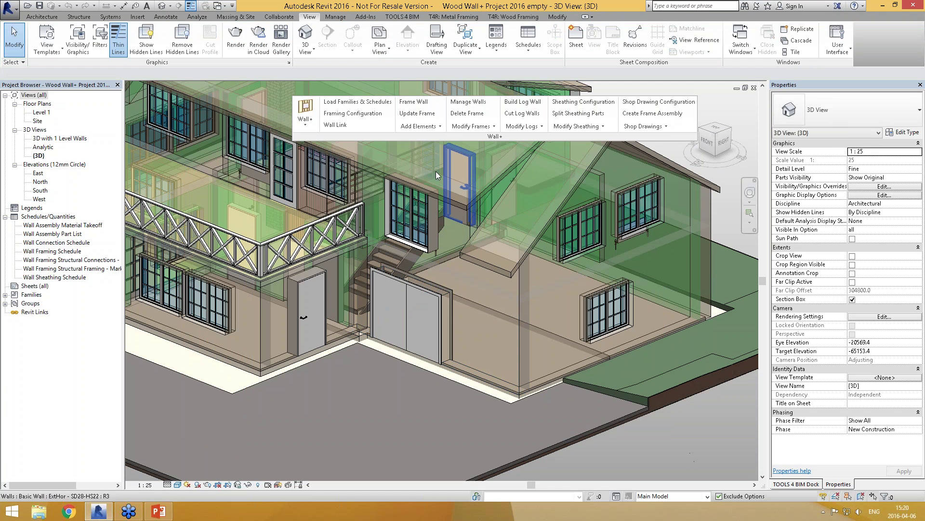
- Set the framing configuration files' location to Shared Company Configurations and save it
{"action": "left_click", "coordinate": [305, 125]}
{"action": "left_click", "coordinate": [322, 138]}
{"action": "left_click", "coordinate": [287, 200]}
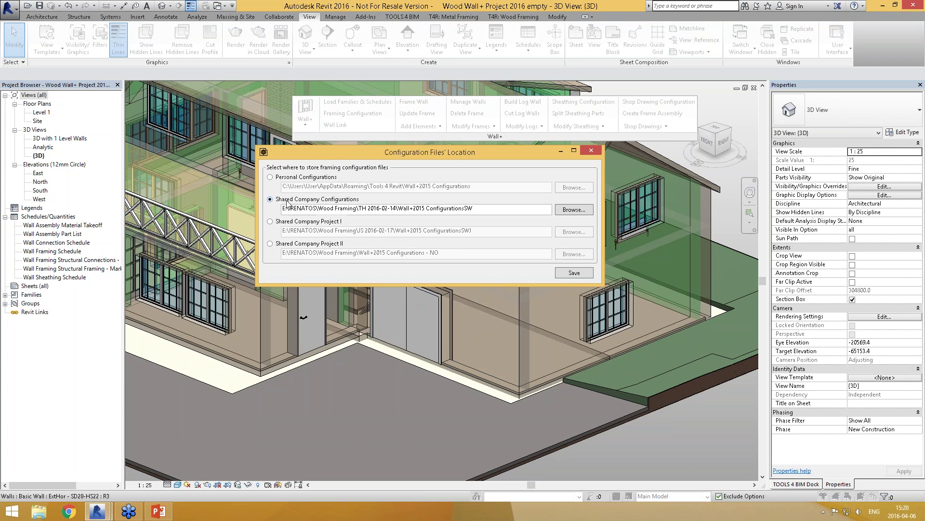
{"action": "left_click", "coordinate": [581, 274]}
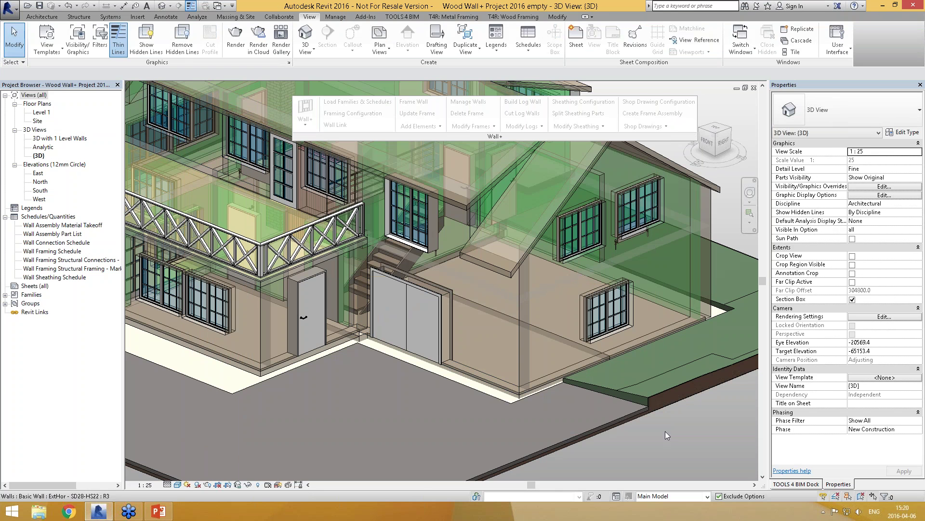
- Check the Wall Link framing layers and configurations for the exterior wall beside the garage door, and accept them
{"action": "left_click", "coordinate": [495, 376]}
{"action": "middle_click_drag", "start_coordinate": [495, 377], "coordinate": [499, 343], "text": "shift"}
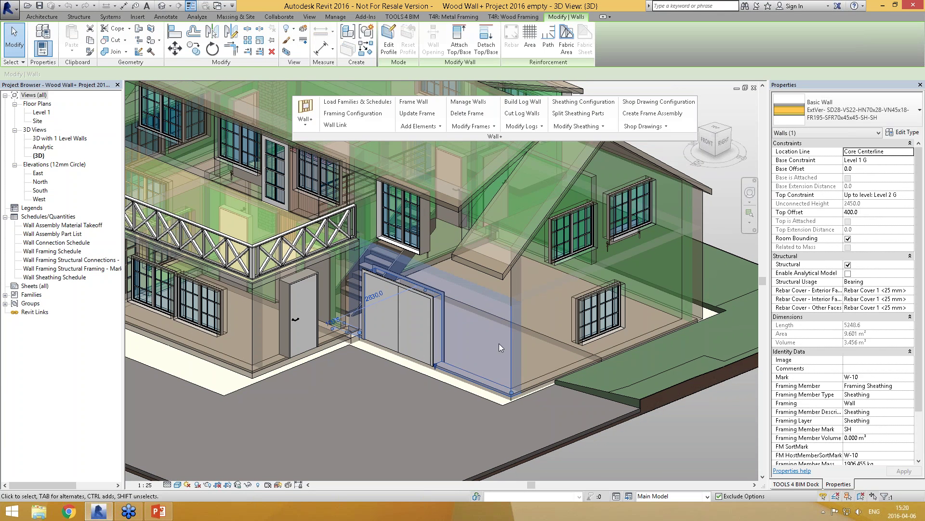
{"action": "left_click", "coordinate": [333, 126]}
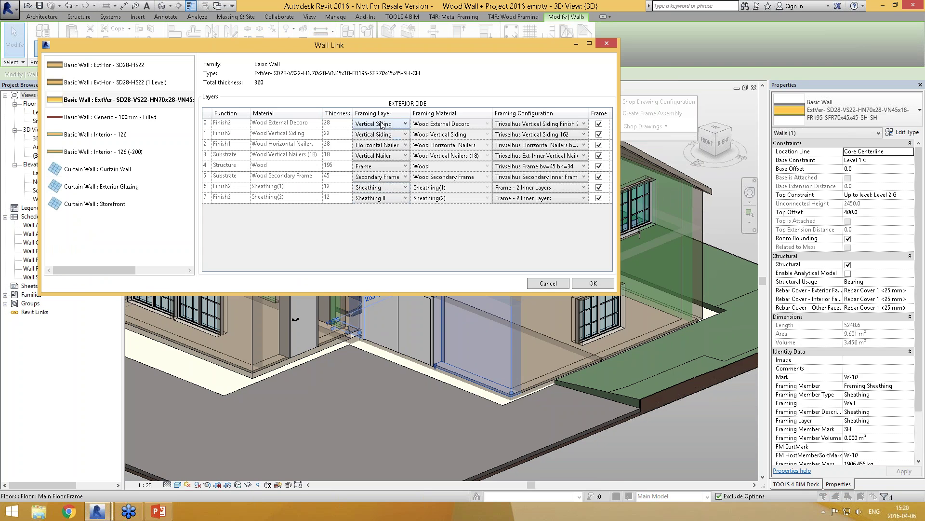
{"action": "left_click", "coordinate": [588, 284]}
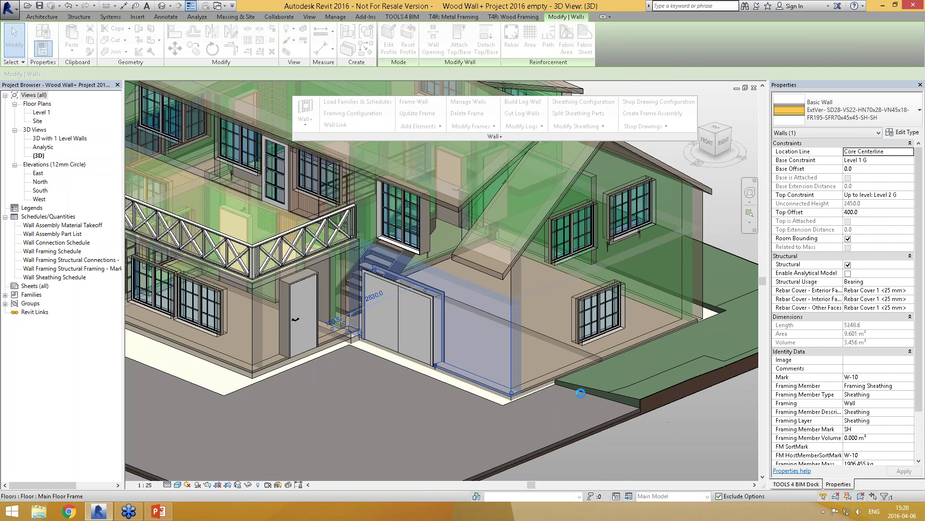
- Frame four ground-floor exterior walls together, including the garage wall and the walls around the covered terrace corner
{"action": "key", "text": "Escape"}
{"action": "left_click", "coordinate": [464, 375]}
{"action": "middle_click_drag", "start_coordinate": [464, 375], "coordinate": [464, 318], "text": "shift"}
{"action": "left_click", "coordinate": [401, 327], "text": "ctrl"}
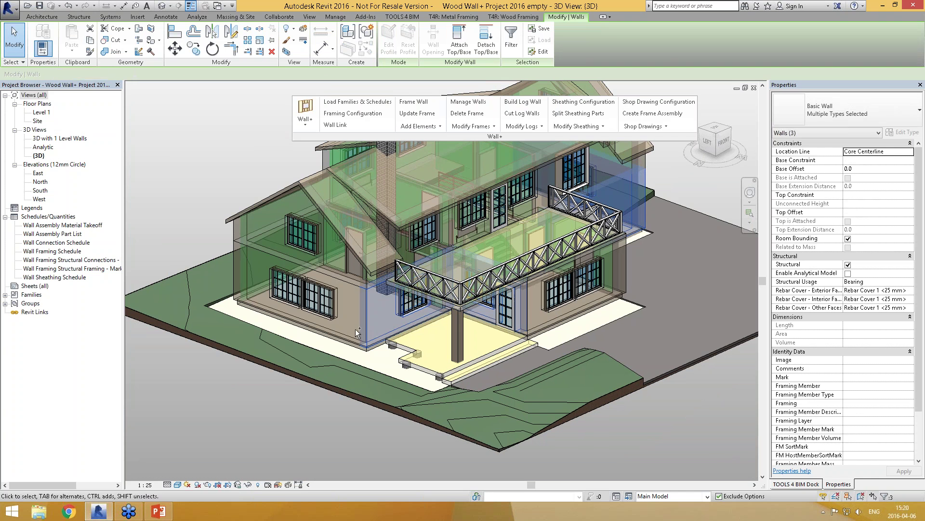
{"action": "left_click", "coordinate": [342, 337], "text": "ctrl"}
{"action": "left_click", "coordinate": [381, 328], "text": "ctrl"}
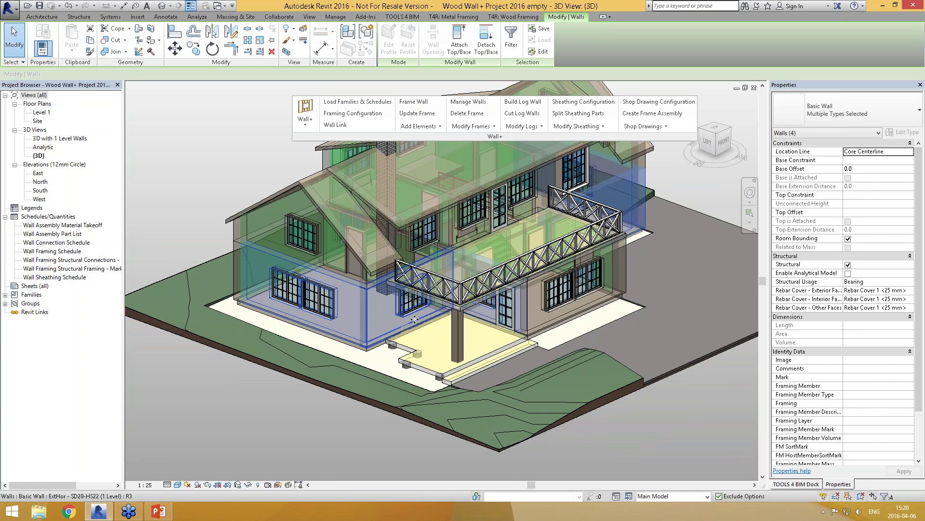
{"action": "left_click", "coordinate": [413, 103]}
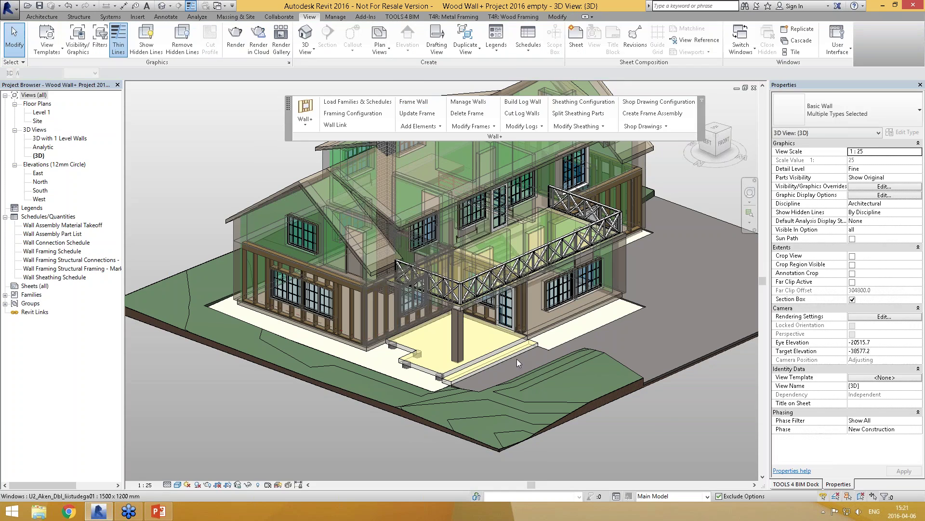
- Reveal the hidden section box, lower its upper face to cut the house through the ground-floor walls, and leave hidden-element display
{"action": "scroll", "coordinate": [567, 341], "scroll_direction": "up", "scroll_amount": 3}
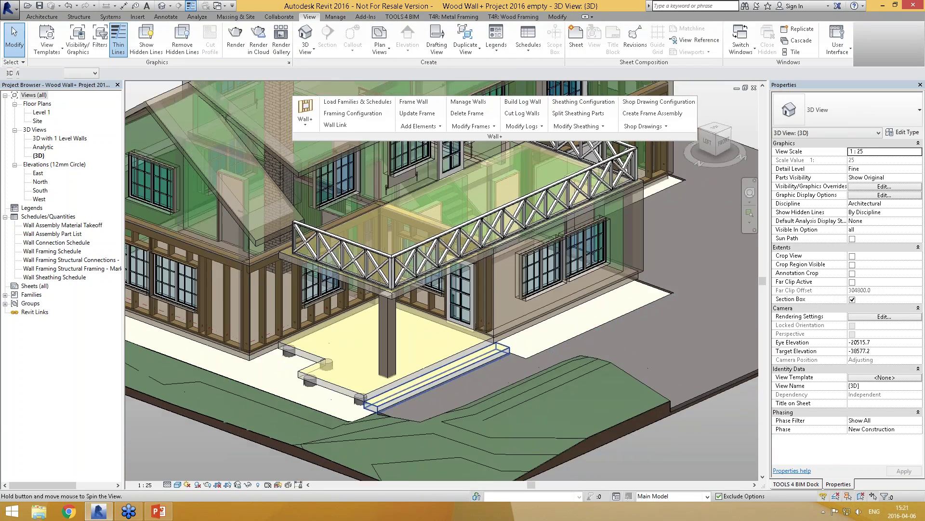
{"action": "scroll", "coordinate": [445, 350], "scroll_direction": "down", "scroll_amount": 5}
{"action": "middle_click_drag", "start_coordinate": [481, 351], "coordinate": [626, 423], "text": "shift"}
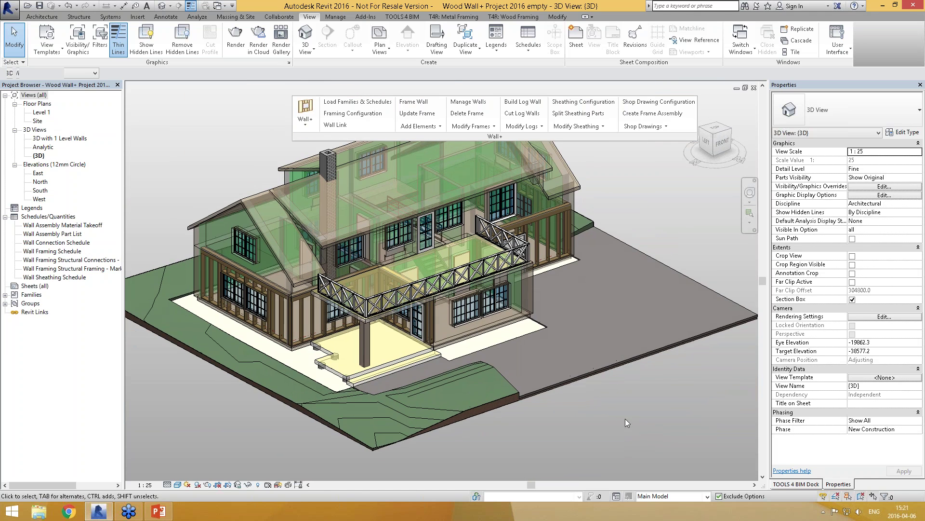
{"action": "left_click", "coordinate": [257, 484]}
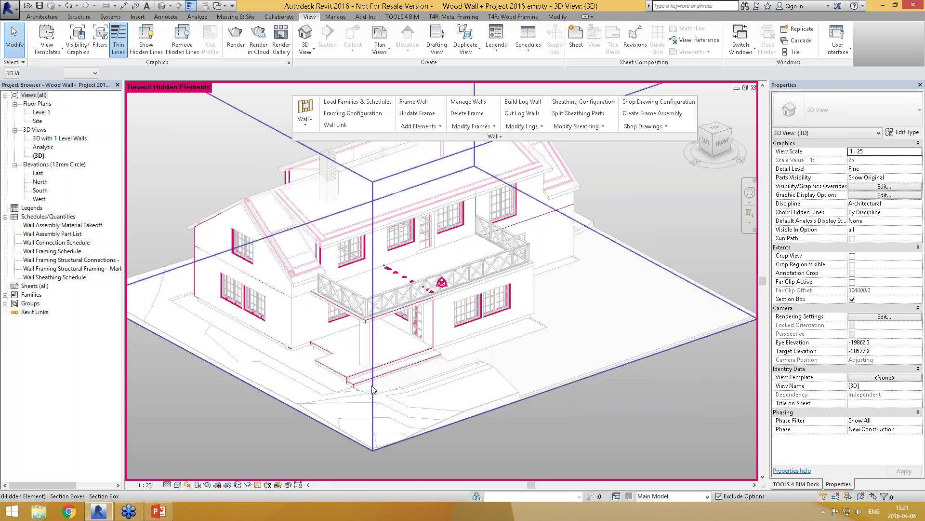
{"action": "left_click", "coordinate": [446, 235]}
{"action": "scroll", "coordinate": [424, 149], "scroll_direction": "down", "scroll_amount": 3}
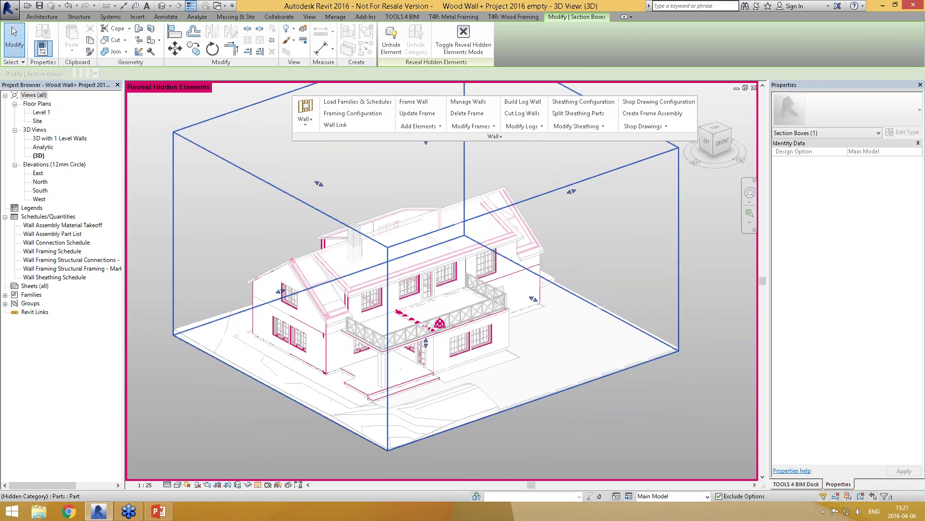
{"action": "left_click_drag", "start_coordinate": [426, 143], "coordinate": [432, 319]}
{"action": "mouse_move", "coordinate": [431, 319]}
{"action": "middle_mouse_down", "text": "shift"}
{"action": "mouse_move", "coordinate": [501, 324]}
{"action": "mouse_move", "coordinate": [538, 236]}
{"action": "middle_mouse_up", "text": "shift"}
{"action": "left_click", "coordinate": [257, 484]}
{"action": "scroll", "coordinate": [538, 236], "scroll_direction": "up", "scroll_amount": 2}
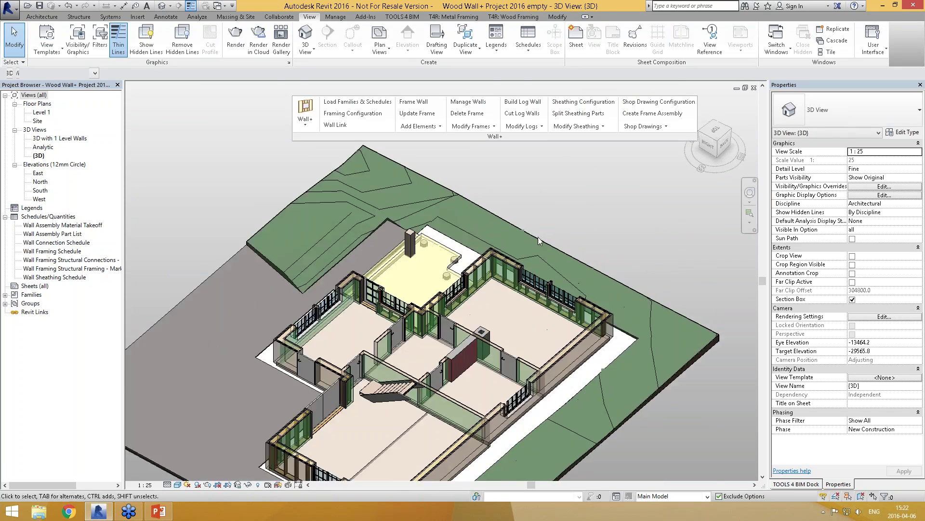
- Examine the stud arrangement and layers at the framed walls' corners and intersections from above
{"action": "scroll", "coordinate": [458, 322], "scroll_direction": "up", "scroll_amount": 5}
{"action": "middle_click_drag", "start_coordinate": [458, 322], "coordinate": [424, 185], "text": "shift"}
{"action": "scroll", "coordinate": [424, 186], "scroll_direction": "up", "scroll_amount": 4}
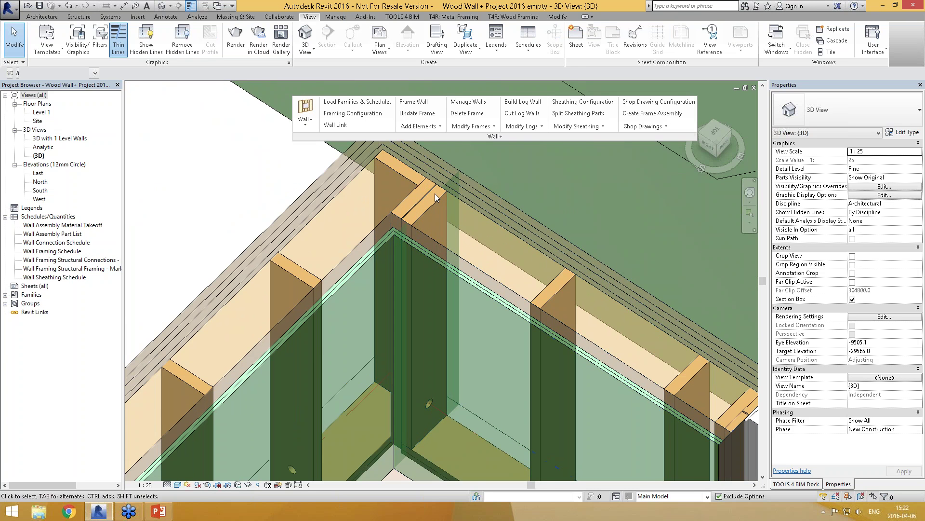
{"action": "scroll", "coordinate": [425, 199], "scroll_direction": "down", "scroll_amount": 2}
{"action": "scroll", "coordinate": [427, 207], "scroll_direction": "down", "scroll_amount": 4}
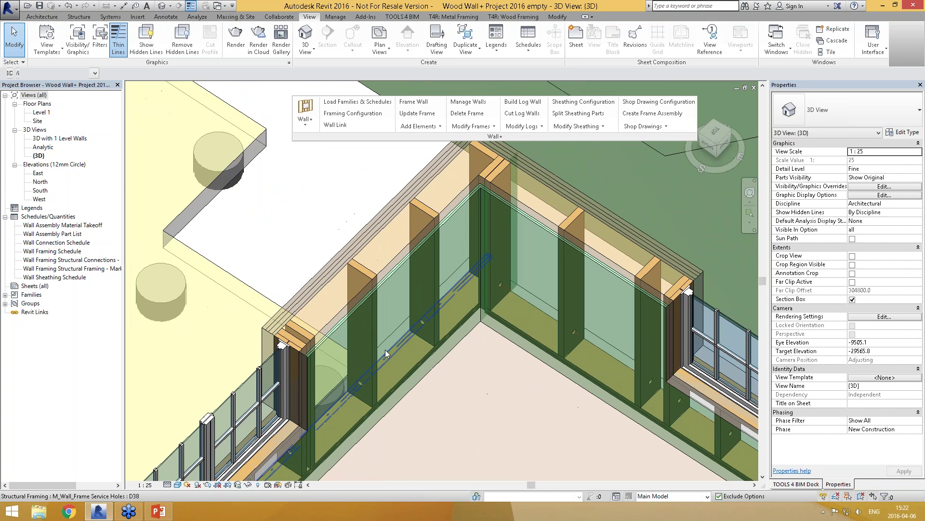
{"action": "scroll", "coordinate": [316, 372], "scroll_direction": "up", "scroll_amount": 4}
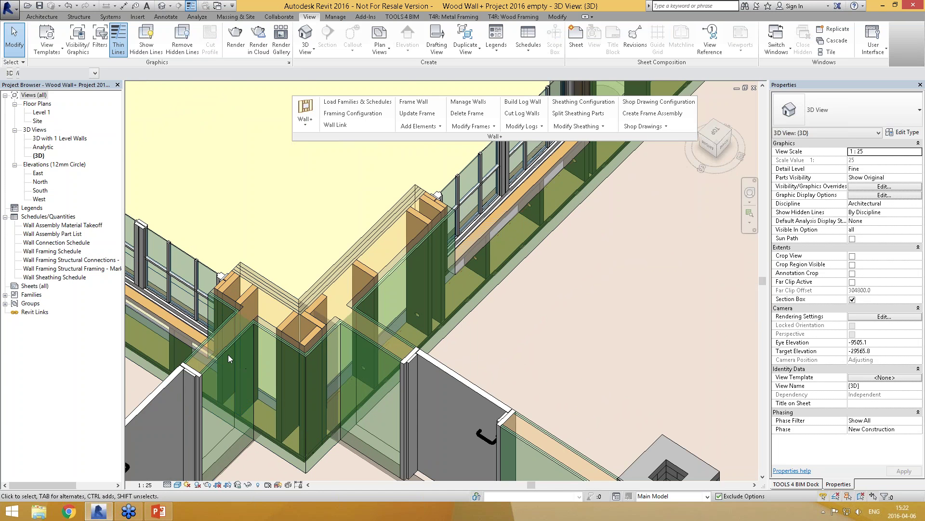
{"action": "scroll", "coordinate": [227, 354], "scroll_direction": "down", "scroll_amount": 2}
{"action": "middle_click_drag", "start_coordinate": [227, 354], "coordinate": [407, 358]}
{"action": "scroll", "coordinate": [406, 357], "scroll_direction": "up", "scroll_amount": 3}
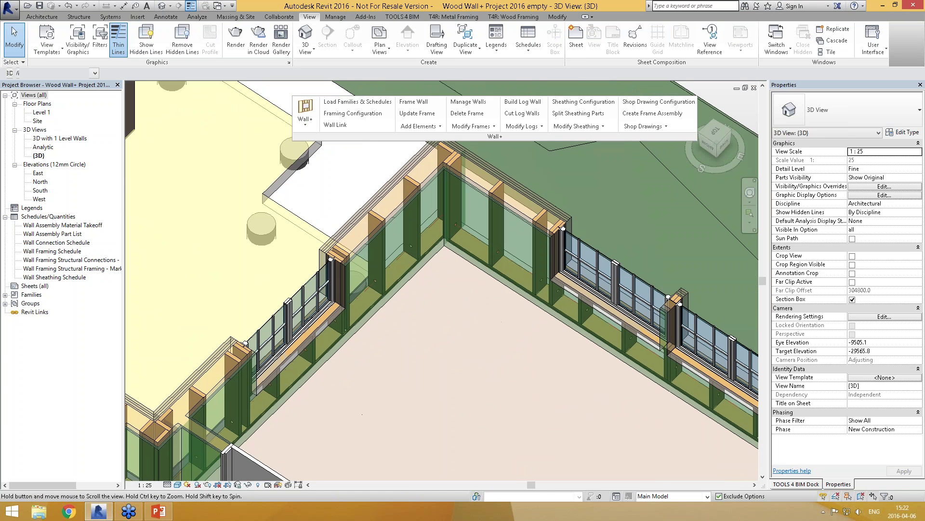
- Examine the framing around the window openings, including the double trimmer between the adjacent windows
{"action": "scroll", "coordinate": [549, 294], "scroll_direction": "up", "scroll_amount": 3}
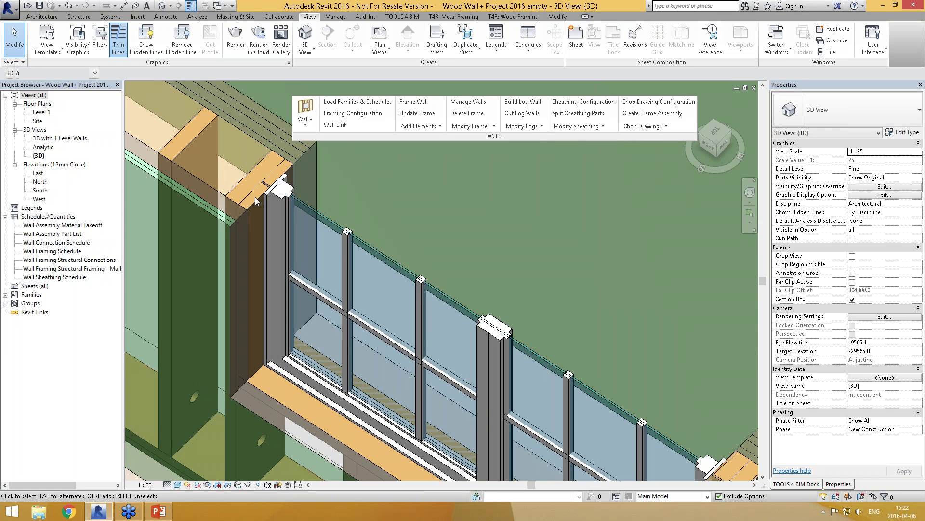
{"action": "scroll", "coordinate": [284, 174], "scroll_direction": "up", "scroll_amount": 2}
{"action": "scroll", "coordinate": [251, 142], "scroll_direction": "down", "scroll_amount": 3}
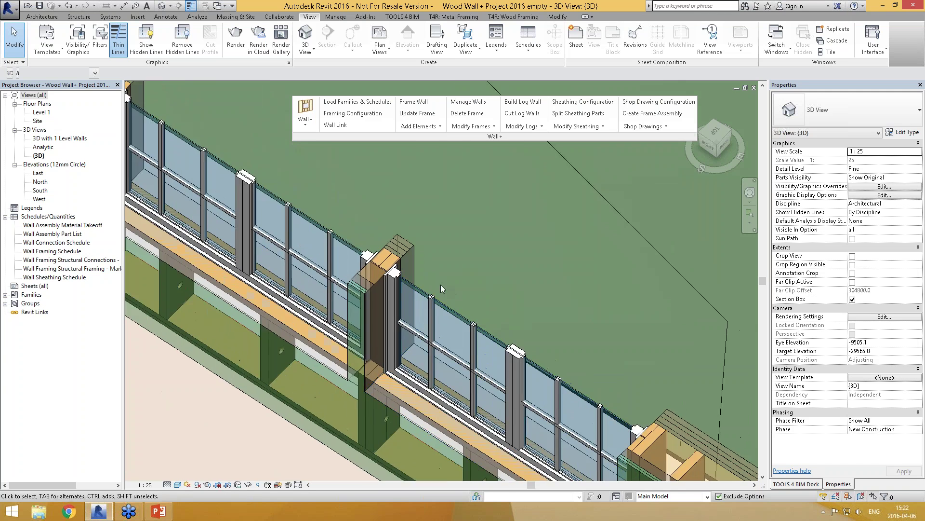
{"action": "scroll", "coordinate": [440, 285], "scroll_direction": "up", "scroll_amount": 4}
{"action": "scroll", "coordinate": [368, 249], "scroll_direction": "up", "scroll_amount": 1}
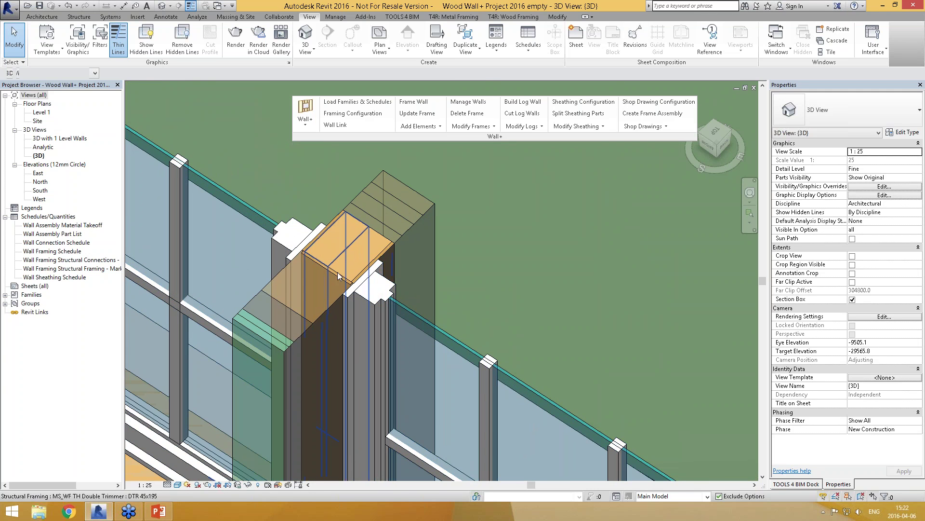
{"action": "scroll", "coordinate": [386, 213], "scroll_direction": "down", "scroll_amount": 6}
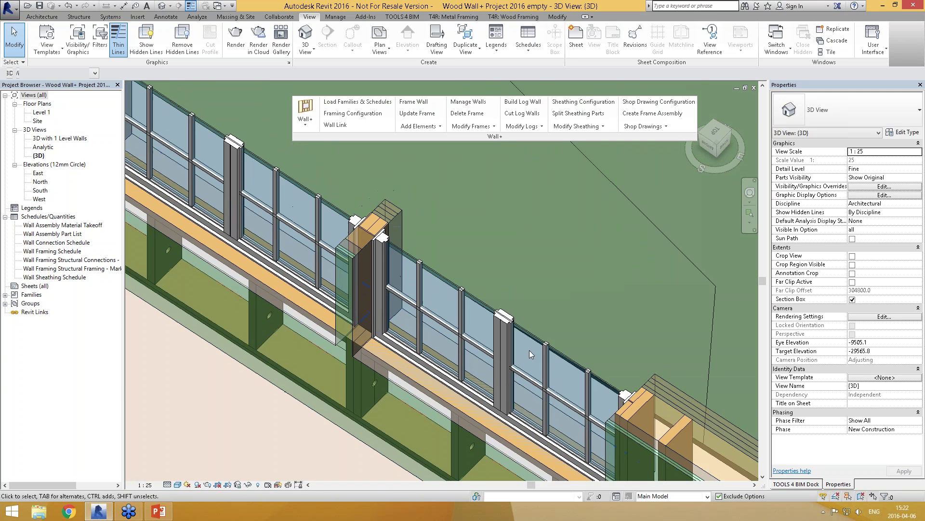
{"action": "scroll", "coordinate": [508, 281], "scroll_direction": "down", "scroll_amount": 5}
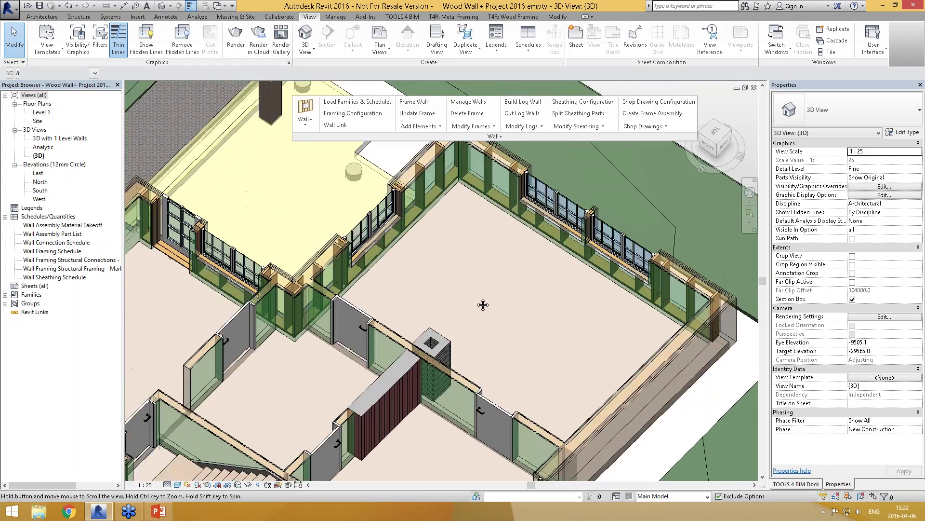
- Examine the framing around the terrace door and adjacent window, and the studs at the garage corner
{"action": "scroll", "coordinate": [291, 223], "scroll_direction": "up", "scroll_amount": 6}
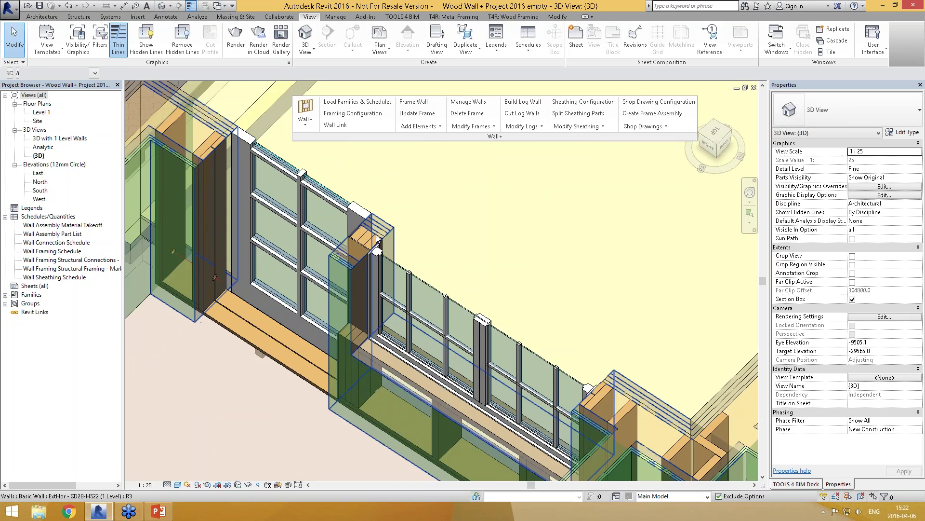
{"action": "scroll", "coordinate": [376, 246], "scroll_direction": "up", "scroll_amount": 3}
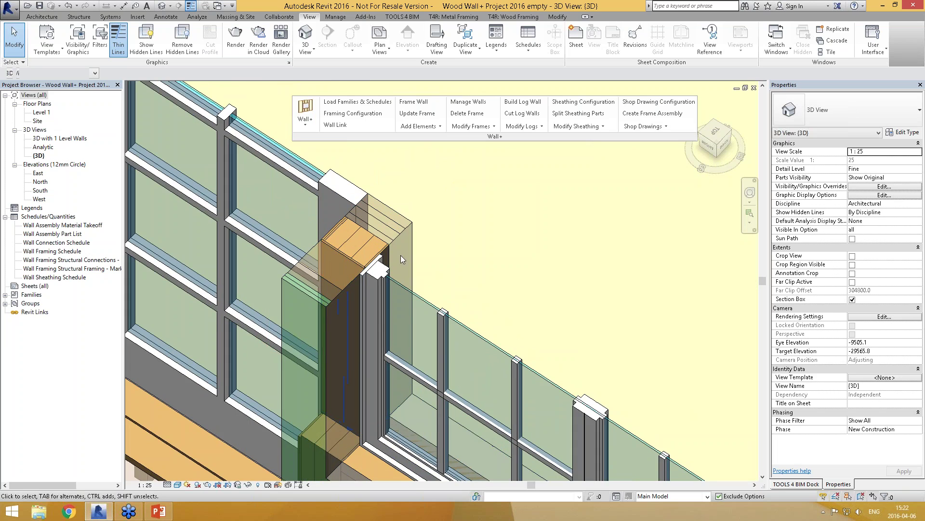
{"action": "scroll", "coordinate": [401, 256], "scroll_direction": "down", "scroll_amount": 5}
{"action": "scroll", "coordinate": [398, 223], "scroll_direction": "down", "scroll_amount": 3}
{"action": "middle_click_drag", "start_coordinate": [424, 328], "coordinate": [322, 260], "text": "shift"}
{"action": "scroll", "coordinate": [322, 260], "scroll_direction": "up", "scroll_amount": 6}
{"action": "scroll", "coordinate": [321, 256], "scroll_direction": "down", "scroll_amount": 5}
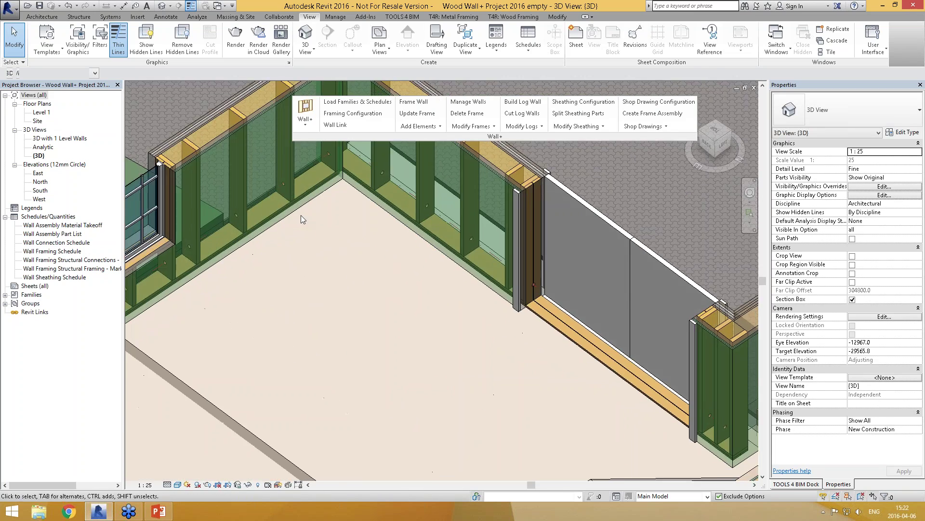
{"action": "middle_click_drag", "start_coordinate": [329, 288], "coordinate": [388, 332], "text": "shift"}
{"action": "scroll", "coordinate": [395, 337], "scroll_direction": "down", "scroll_amount": 4}
{"action": "scroll", "coordinate": [255, 200], "scroll_direction": "up", "scroll_amount": 4}
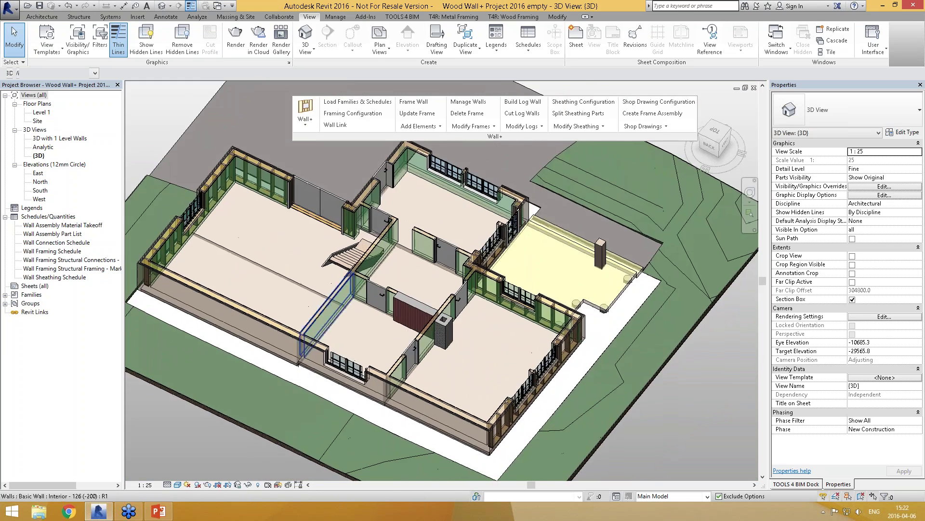
- Frame the additional layers of three exterior walls: the two meeting at the garage corner and the one with two windows opposite
{"action": "left_click", "coordinate": [257, 204]}
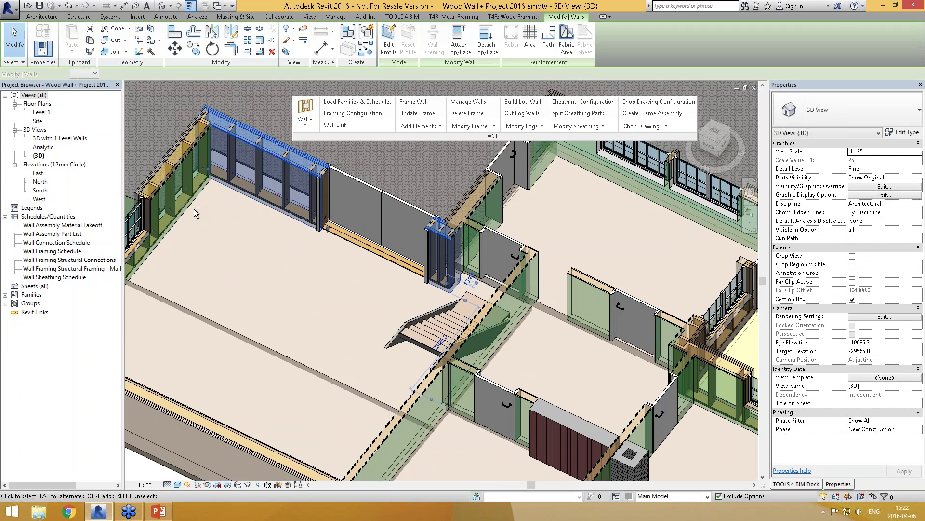
{"action": "scroll", "coordinate": [226, 205], "scroll_direction": "down", "scroll_amount": 3}
{"action": "middle_click_drag", "start_coordinate": [226, 205], "coordinate": [214, 31], "text": "shift"}
{"action": "middle_click_drag", "start_coordinate": [289, 241], "coordinate": [429, 250], "text": "shift"}
{"action": "scroll", "coordinate": [429, 250], "scroll_direction": "up", "scroll_amount": 4}
{"action": "left_click", "coordinate": [436, 243], "text": "ctrl"}
{"action": "left_click", "coordinate": [436, 245], "text": "ctrl"}
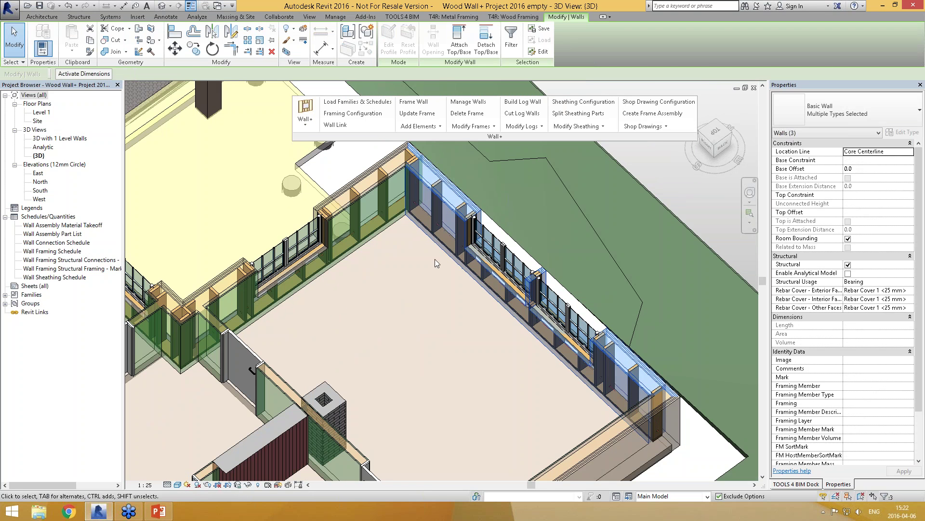
{"action": "middle_click_drag", "start_coordinate": [456, 283], "coordinate": [444, 171], "text": "shift"}
{"action": "scroll", "coordinate": [428, 301], "scroll_direction": "down", "scroll_amount": 3}
{"action": "scroll", "coordinate": [444, 170], "scroll_direction": "up", "scroll_amount": 1}
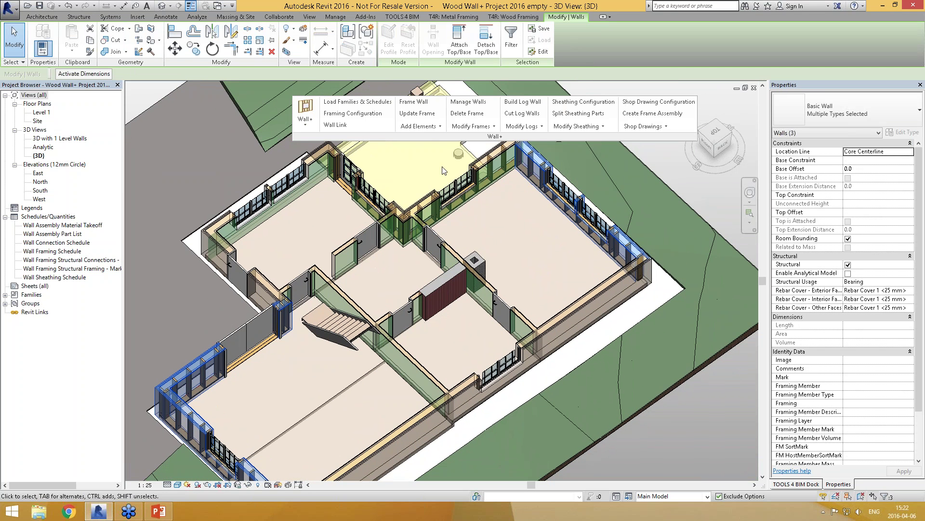
{"action": "left_click", "coordinate": [426, 128]}
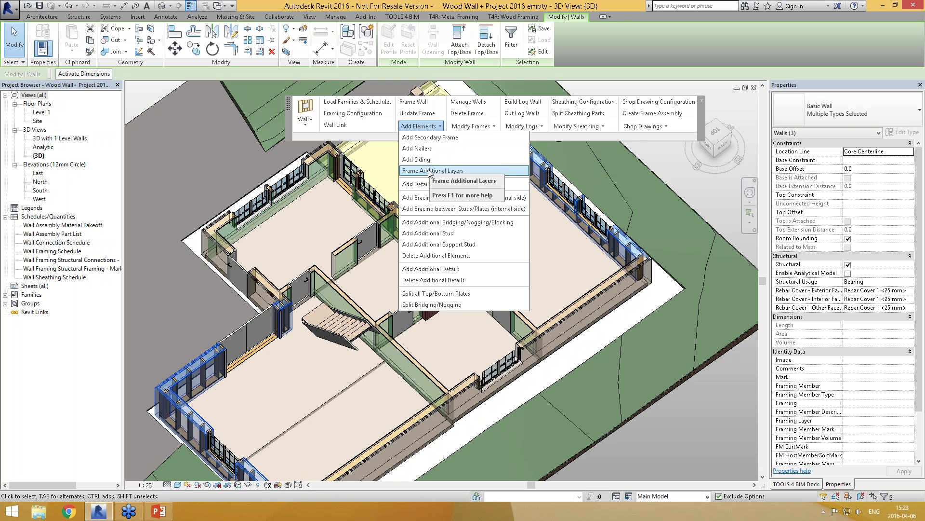
{"action": "left_click", "coordinate": [443, 171]}
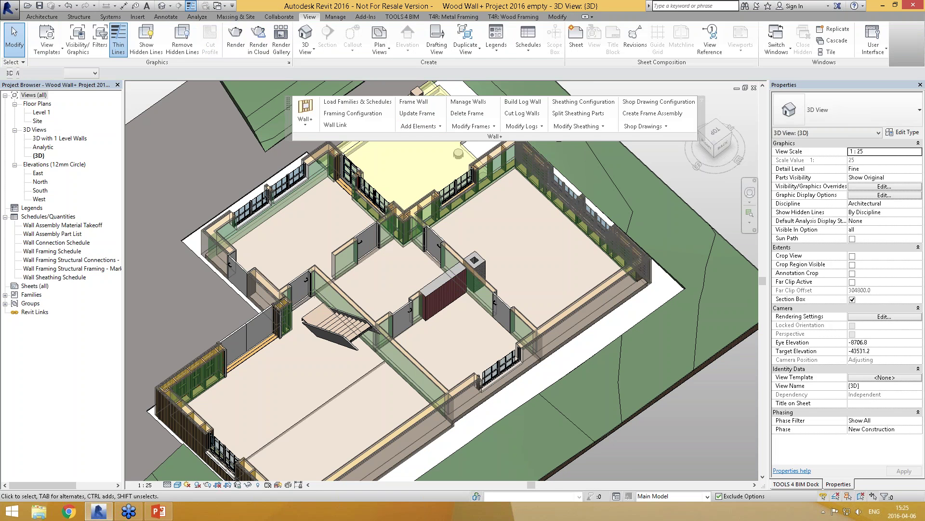
- Examine the added nailers and siding at the two-window wall's corner and between its windows from inside
{"action": "scroll", "coordinate": [567, 258], "scroll_direction": "up", "scroll_amount": 5}
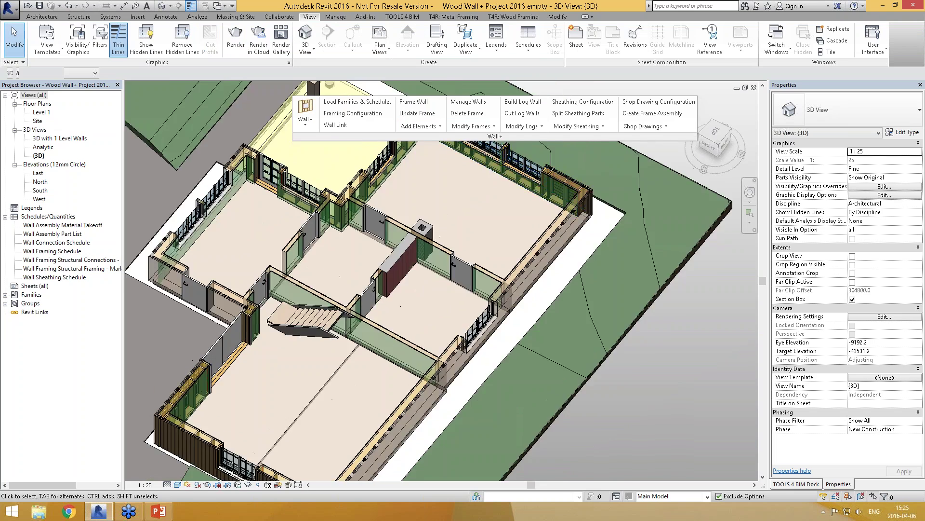
{"action": "scroll", "coordinate": [556, 249], "scroll_direction": "up", "scroll_amount": 5}
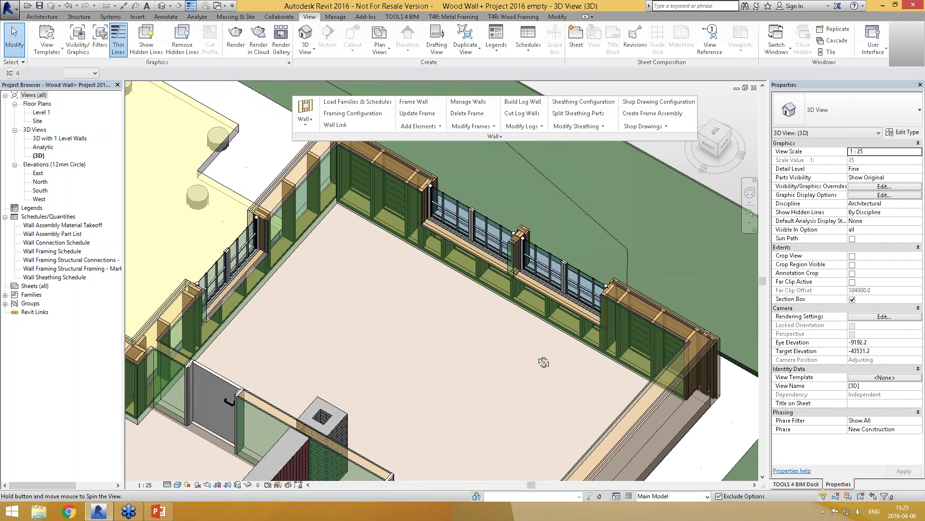
{"action": "scroll", "coordinate": [536, 271], "scroll_direction": "up", "scroll_amount": 3}
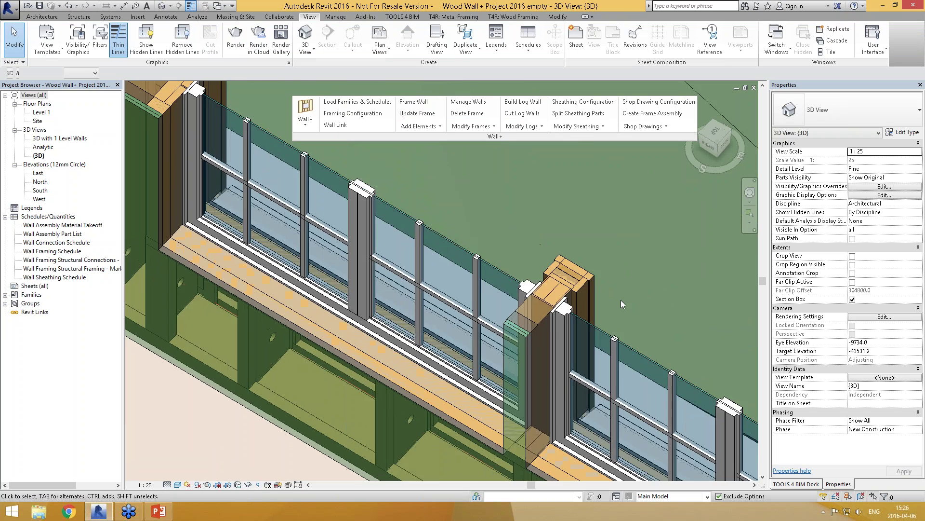
{"action": "scroll", "coordinate": [621, 300], "scroll_direction": "down", "scroll_amount": 3}
{"action": "scroll", "coordinate": [483, 245], "scroll_direction": "up", "scroll_amount": 5}
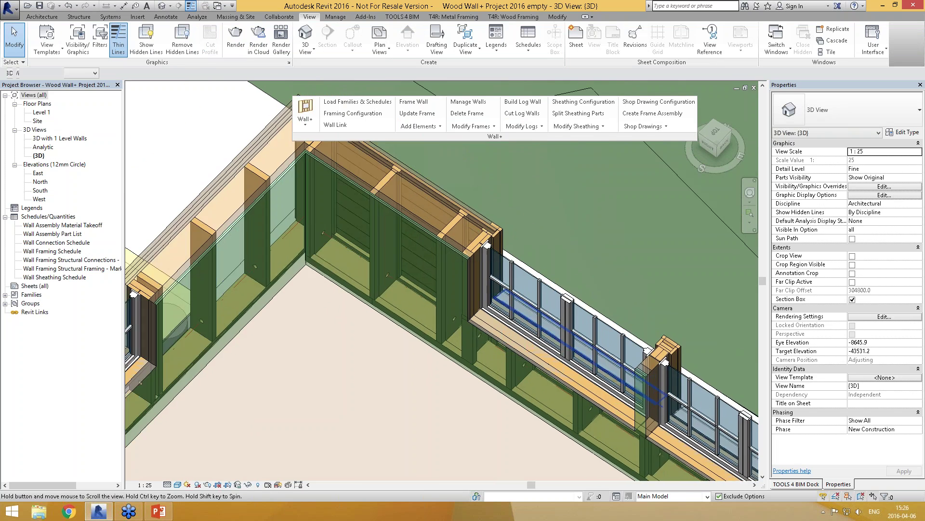
{"action": "scroll", "coordinate": [478, 211], "scroll_direction": "up", "scroll_amount": 2}
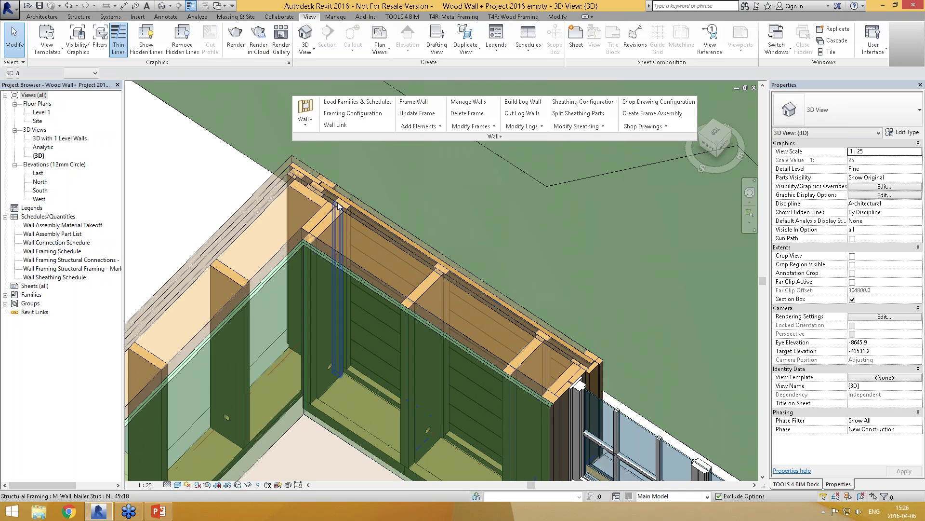
{"action": "scroll", "coordinate": [511, 265], "scroll_direction": "down", "scroll_amount": 2}
{"action": "scroll", "coordinate": [482, 268], "scroll_direction": "up", "scroll_amount": 3}
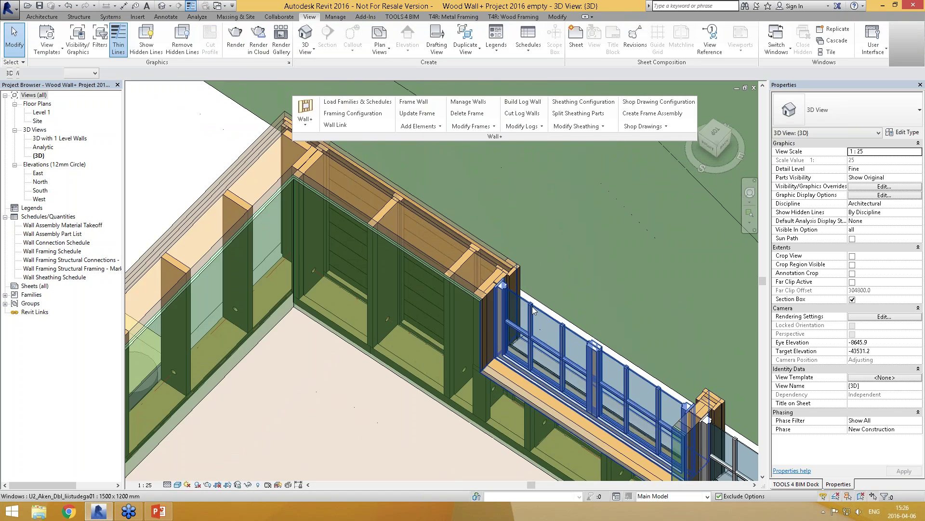
- Inspect the waterproof sill element and horizontal siding strips below the window from outside
{"action": "left_click", "coordinate": [622, 343]}
{"action": "middle_click_drag", "start_coordinate": [622, 343], "coordinate": [486, 374], "text": "shift"}
{"action": "key", "text": "Escape"}
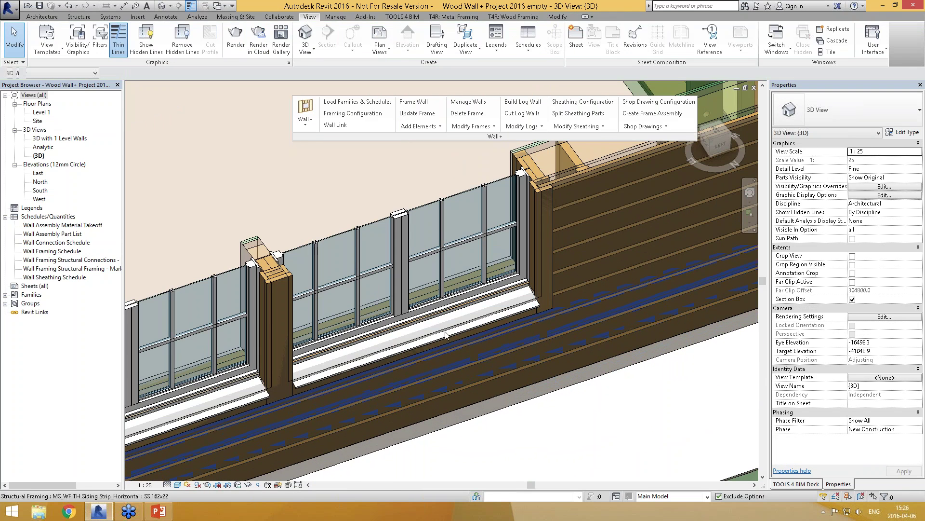
{"action": "left_click", "coordinate": [438, 336]}
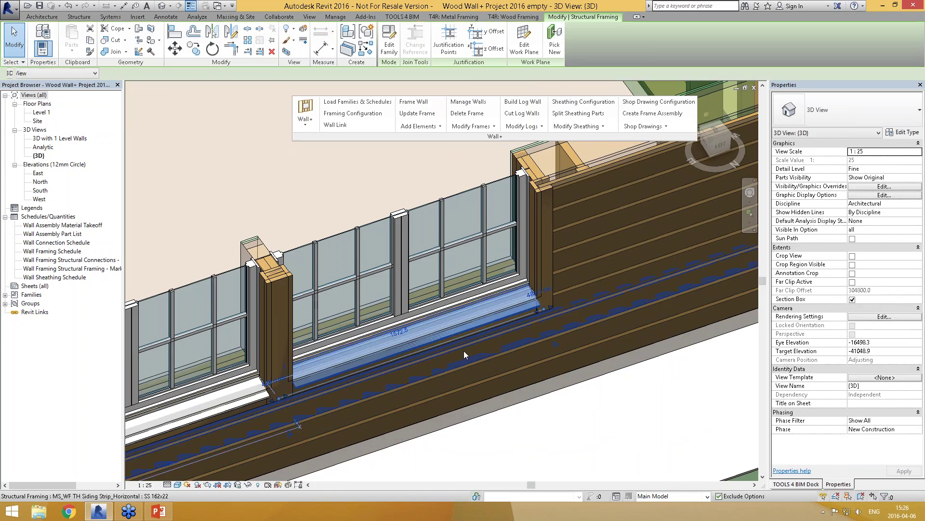
{"action": "middle_click_drag", "start_coordinate": [463, 351], "coordinate": [272, 261], "text": "shift"}
{"action": "scroll", "coordinate": [342, 408], "scroll_direction": "up", "scroll_amount": 2}
{"action": "scroll", "coordinate": [278, 249], "scroll_direction": "down", "scroll_amount": 2}
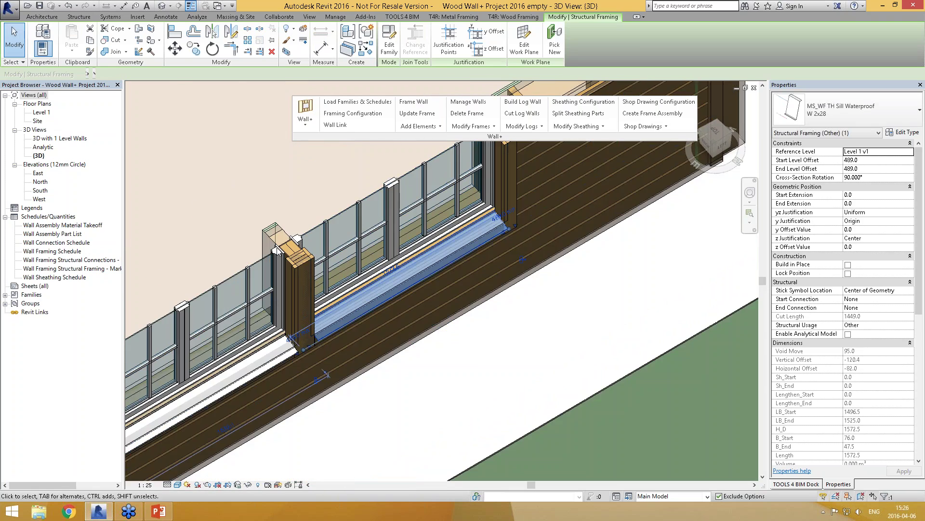
- Examine the vertical siding and the window surround on the outer side of the garage walls
{"action": "scroll", "coordinate": [478, 297], "scroll_direction": "down", "scroll_amount": 3}
{"action": "middle_click_drag", "start_coordinate": [479, 297], "coordinate": [517, 307], "text": "shift"}
{"action": "scroll", "coordinate": [482, 234], "scroll_direction": "down", "scroll_amount": 5}
{"action": "middle_click_drag", "start_coordinate": [483, 230], "coordinate": [424, 366], "text": "shift"}
{"action": "scroll", "coordinate": [513, 386], "scroll_direction": "up", "scroll_amount": 5}
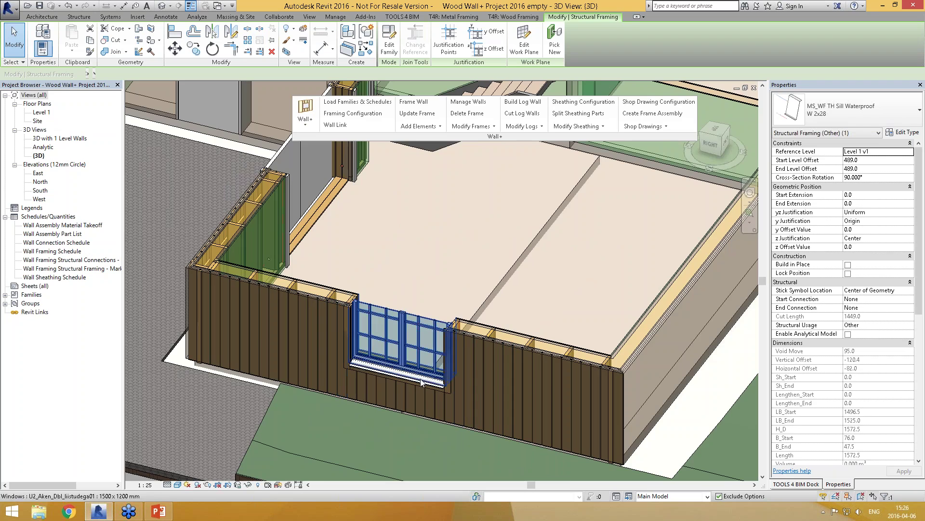
{"action": "middle_click_drag", "start_coordinate": [479, 384], "coordinate": [596, 386], "text": "shift"}
{"action": "scroll", "coordinate": [597, 386], "scroll_direction": "down", "scroll_amount": 5}
{"action": "middle_click_drag", "start_coordinate": [487, 359], "coordinate": [455, 352], "text": "shift"}
- Inspect the inside of the garage corner, including the horizontal nailer plates and the inner secondary frame's plates
{"action": "scroll", "coordinate": [361, 161], "scroll_direction": "up", "scroll_amount": 6}
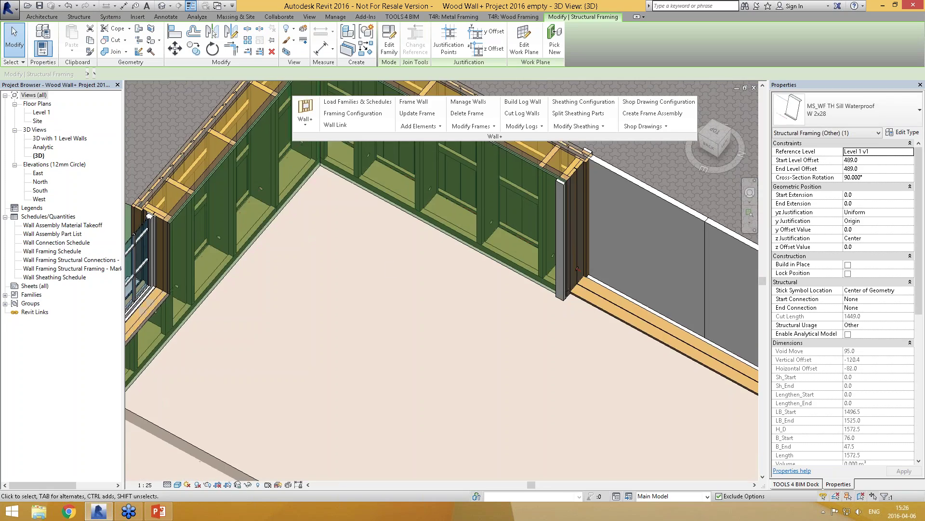
{"action": "scroll", "coordinate": [355, 219], "scroll_direction": "up", "scroll_amount": 4}
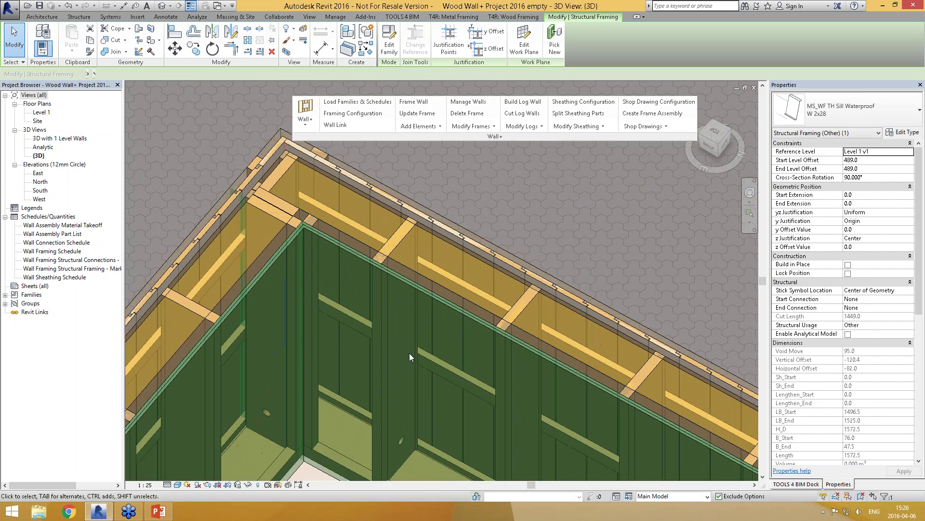
{"action": "scroll", "coordinate": [410, 352], "scroll_direction": "down", "scroll_amount": 4}
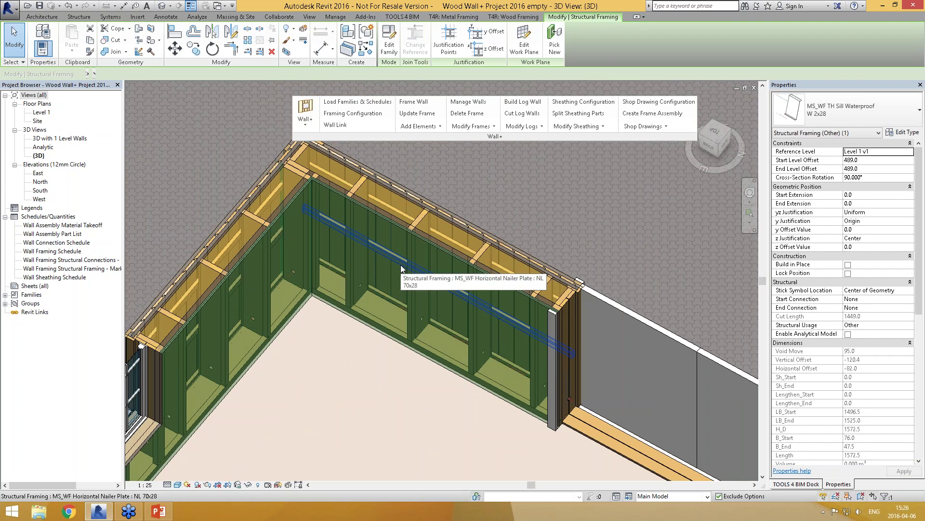
{"action": "left_click", "coordinate": [405, 285]}
{"action": "middle_click_drag", "start_coordinate": [415, 298], "coordinate": [369, 308], "text": "shift"}
{"action": "key", "text": "Escape"}
{"action": "middle_click_drag", "start_coordinate": [324, 345], "coordinate": [343, 374]}
{"action": "scroll", "coordinate": [310, 356], "scroll_direction": "up", "scroll_amount": 2}
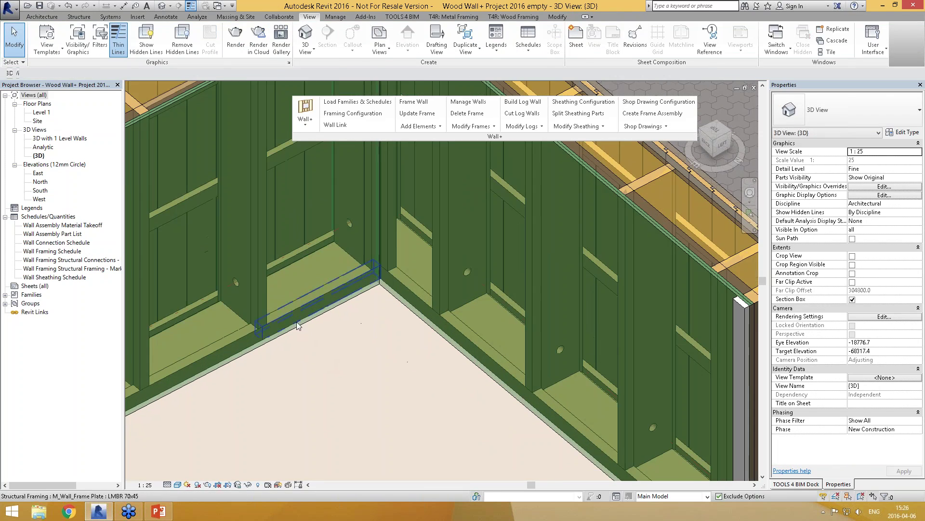
- Open the wall framing parameters for the secondary inner frame's bottom plate, review the bridging and outer-corner end connection settings, and accept them
{"action": "left_click", "coordinate": [295, 314]}
{"action": "scroll", "coordinate": [338, 347], "scroll_direction": "down", "scroll_amount": 3}
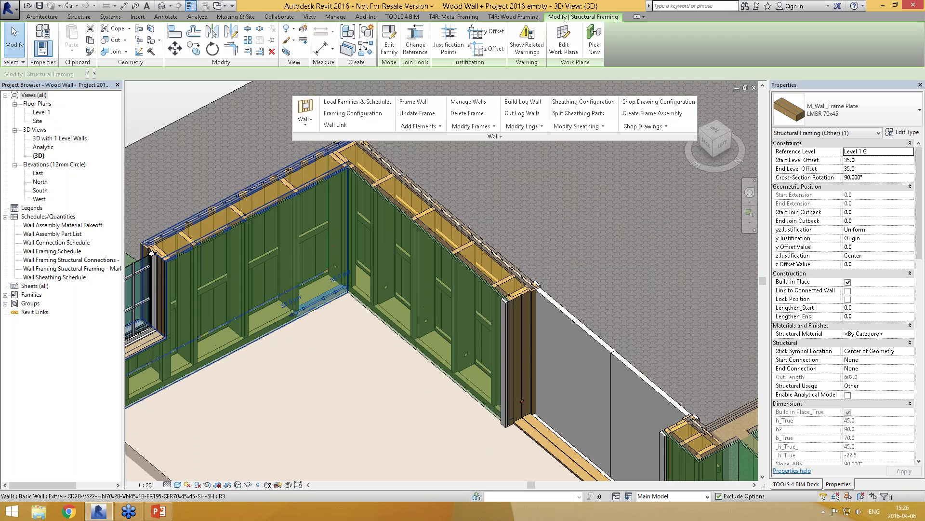
{"action": "middle_click_drag", "start_coordinate": [347, 366], "coordinate": [361, 374], "text": "shift"}
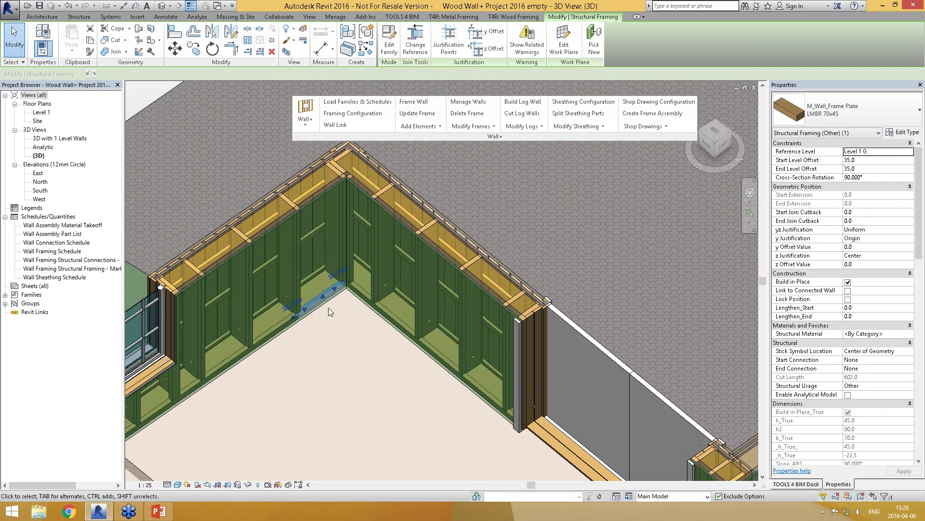
{"action": "scroll", "coordinate": [335, 300], "scroll_direction": "up", "scroll_amount": 3}
{"action": "scroll", "coordinate": [340, 227], "scroll_direction": "down", "scroll_amount": 2}
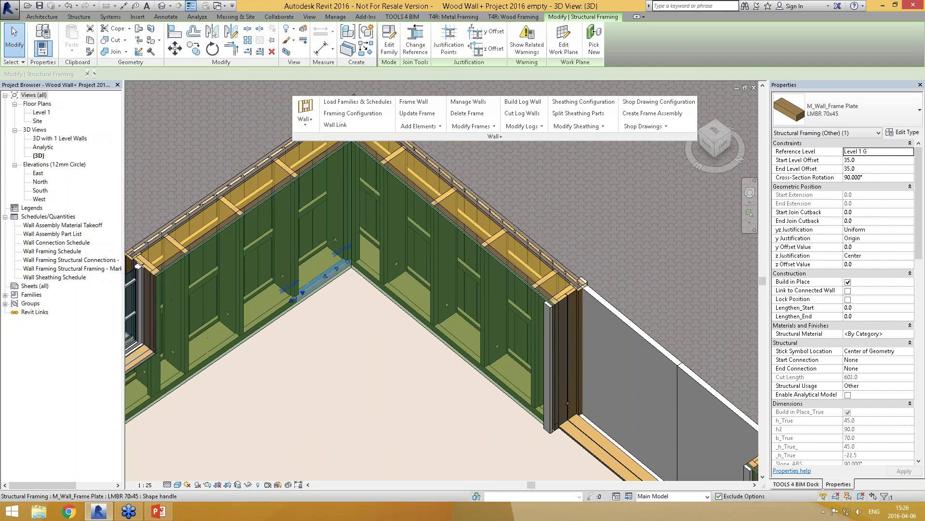
{"action": "left_click", "coordinate": [473, 127]}
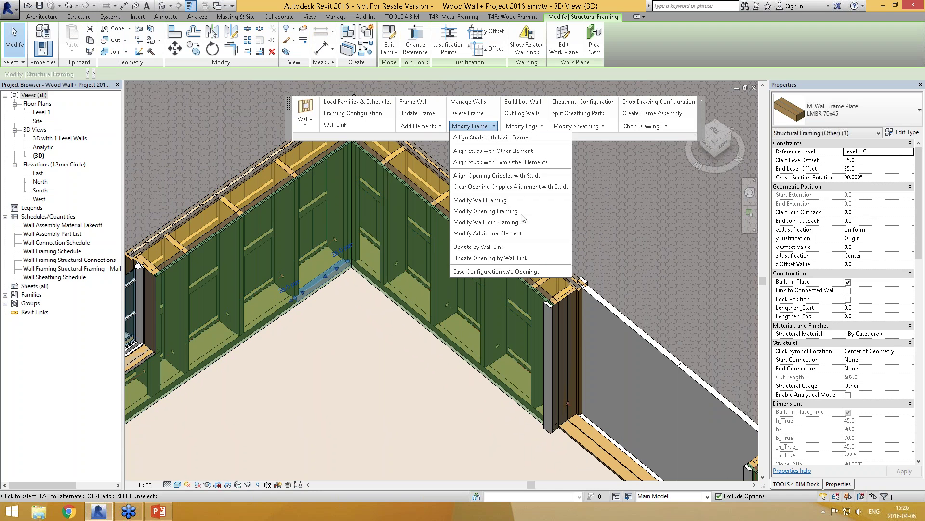
{"action": "left_click", "coordinate": [504, 201]}
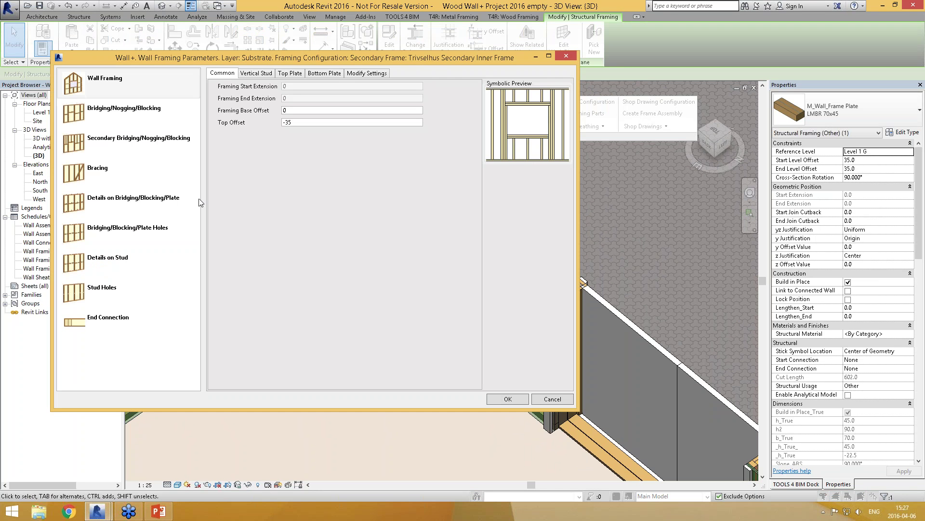
{"action": "left_click", "coordinate": [115, 116]}
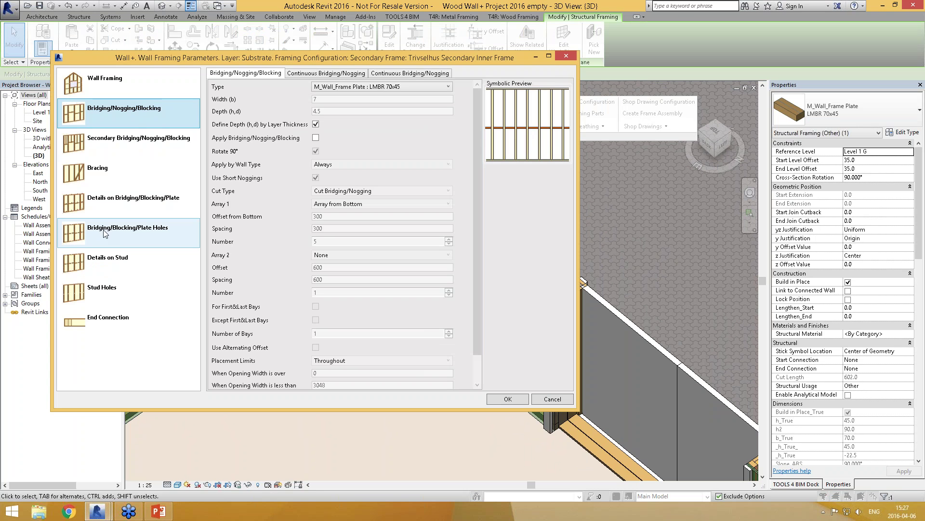
{"action": "left_click", "coordinate": [126, 323]}
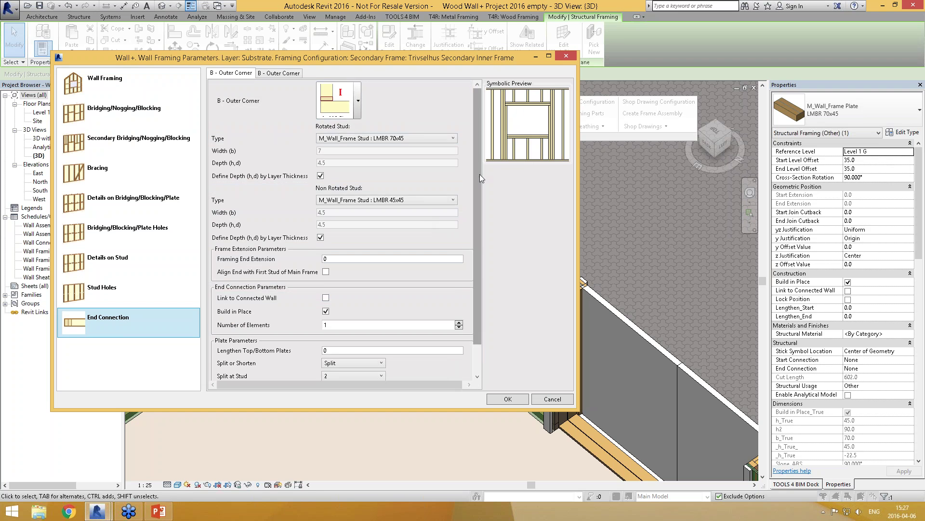
{"action": "scroll", "coordinate": [477, 175], "scroll_direction": "down", "scroll_amount": 3}
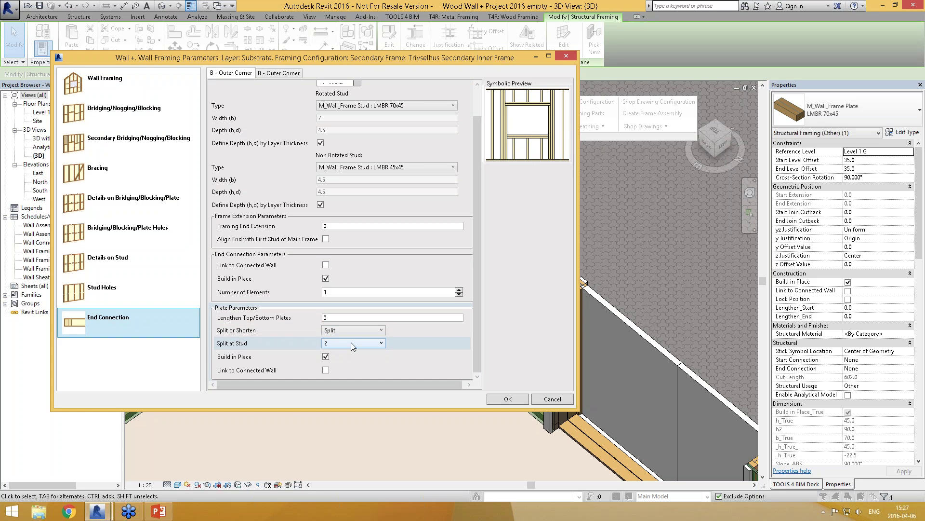
{"action": "left_click", "coordinate": [511, 402]}
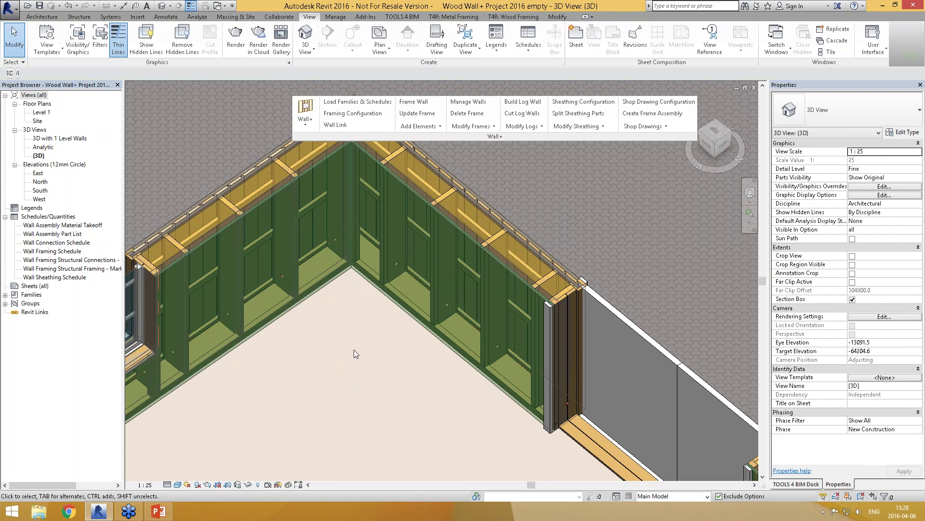
- Set the 3D view's Parts Visibility to Show Parts and clear the floor part selection
{"action": "middle_click_drag", "start_coordinate": [345, 323], "coordinate": [460, 293], "text": "shift"}
{"action": "left_click", "coordinate": [885, 178]}
{"action": "left_click", "coordinate": [918, 178]}
{"action": "left_click", "coordinate": [884, 186]}
{"action": "left_click", "coordinate": [477, 363]}
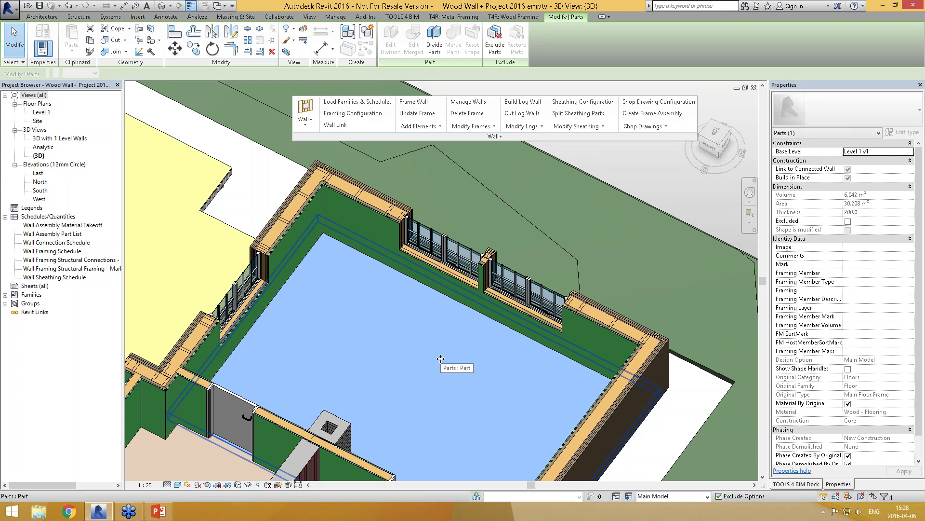
{"action": "scroll", "coordinate": [440, 368], "scroll_direction": "up", "scroll_amount": 1}
{"action": "key", "text": "Escape"}
{"action": "scroll", "coordinate": [421, 311], "scroll_direction": "up", "scroll_amount": 1}
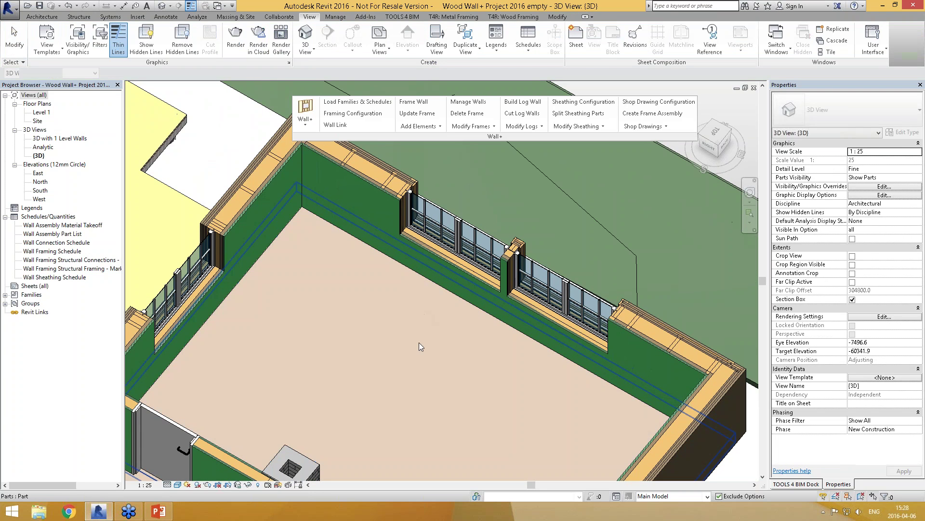
{"action": "scroll", "coordinate": [405, 177], "scroll_direction": "up", "scroll_amount": 2}
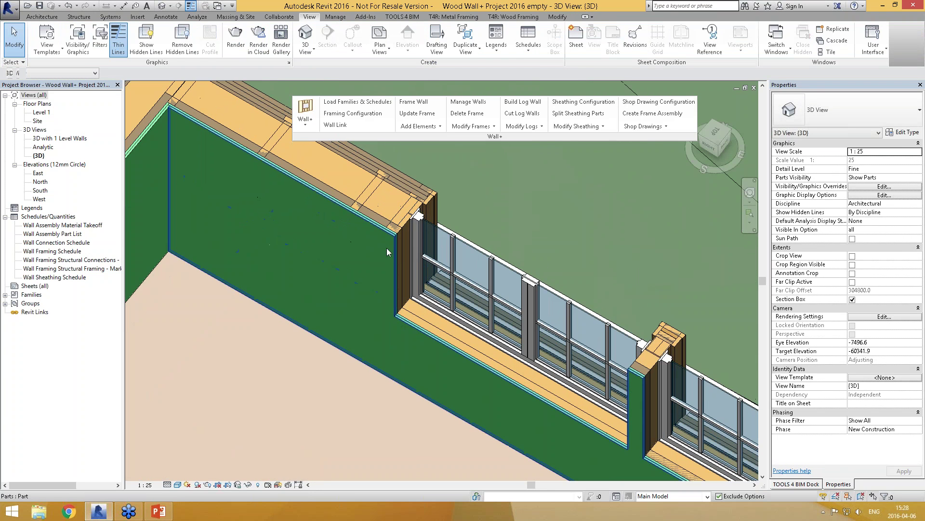
- Split the inner sheathing parts of the exterior wall with two windows and horizontal siding into separate panels
{"action": "left_click", "coordinate": [386, 241]}
{"action": "scroll", "coordinate": [381, 222], "scroll_direction": "up", "scroll_amount": 2}
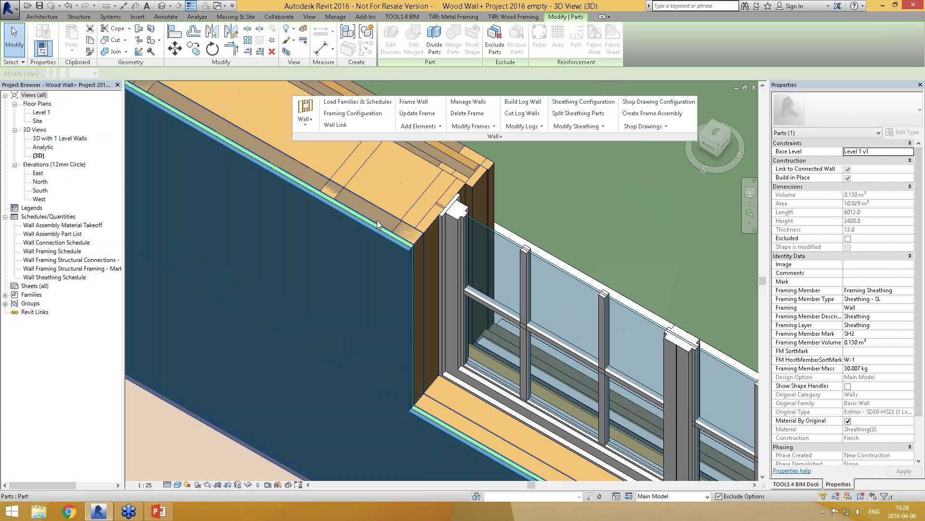
{"action": "scroll", "coordinate": [381, 222], "scroll_direction": "down", "scroll_amount": 3}
{"action": "scroll", "coordinate": [381, 222], "scroll_direction": "down", "scroll_amount": 3}
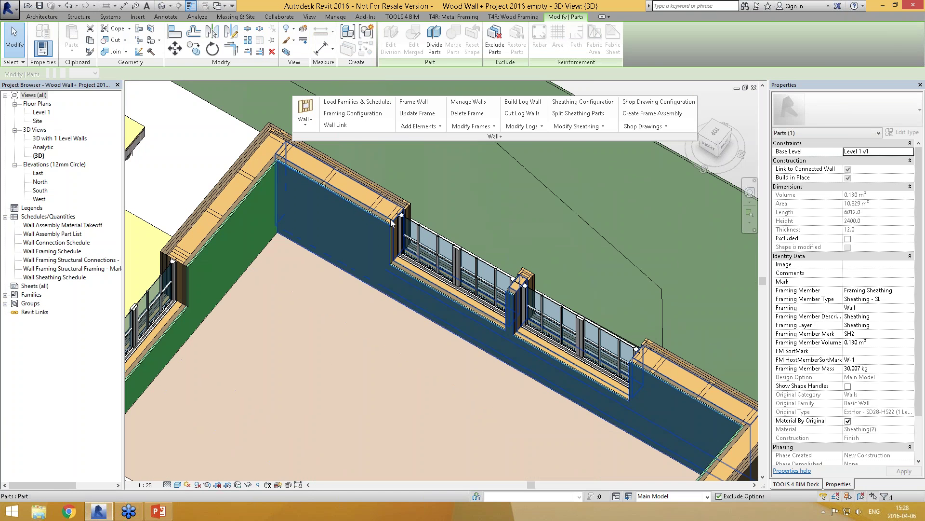
{"action": "key", "text": "Escape"}
{"action": "left_click", "coordinate": [578, 113]}
{"action": "left_click", "coordinate": [384, 202]}
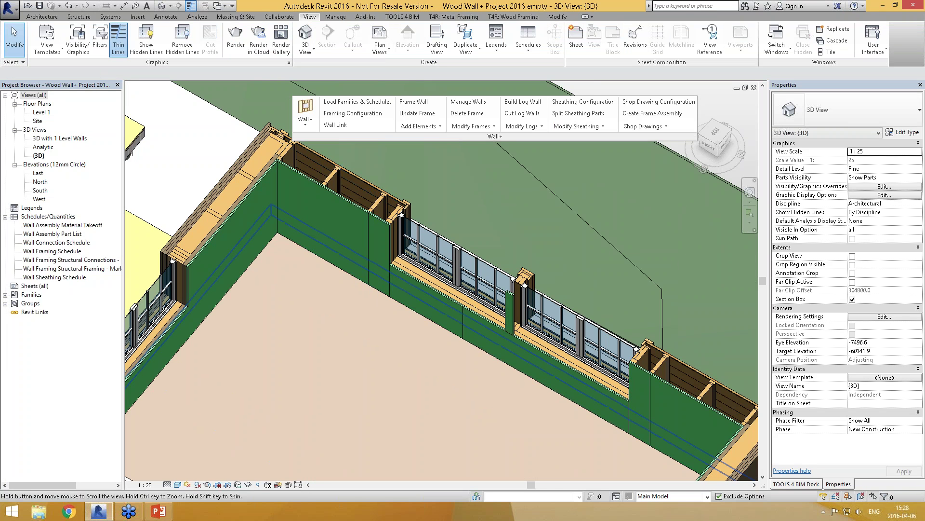
- Examine the split panels in both inner sheathing layers beside the window, checking each layer's panel joints and part properties
{"action": "middle_click_drag", "start_coordinate": [359, 236], "coordinate": [352, 244]}
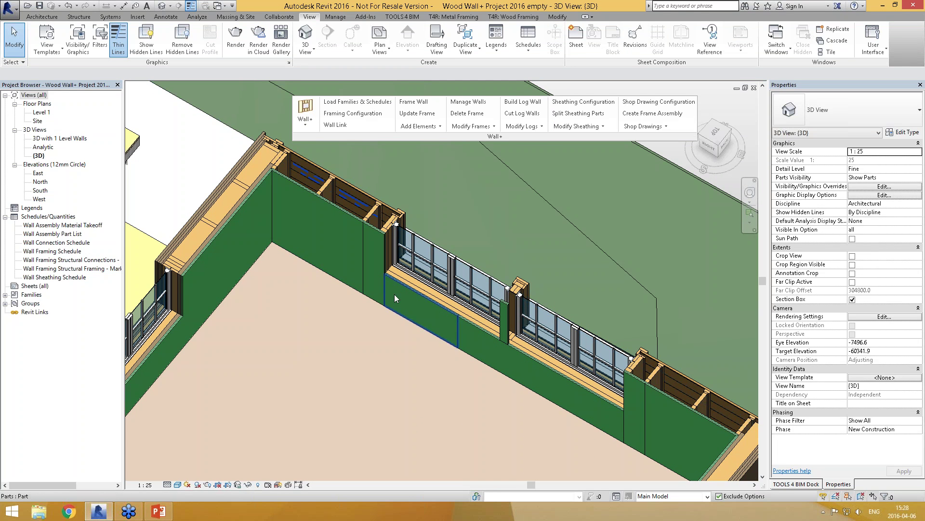
{"action": "left_click", "coordinate": [331, 230]}
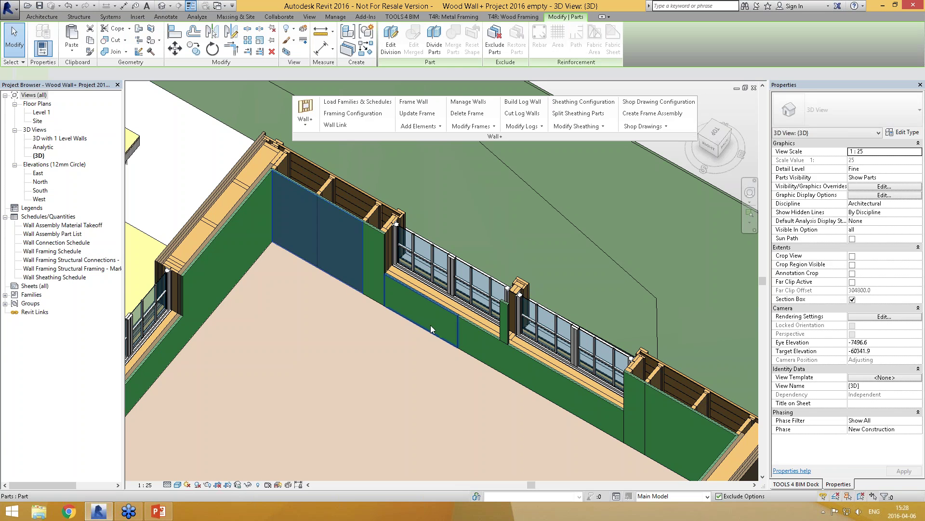
{"action": "left_click", "coordinate": [678, 431]}
{"action": "left_click", "coordinate": [358, 264]}
{"action": "scroll", "coordinate": [318, 196], "scroll_direction": "up", "scroll_amount": 5}
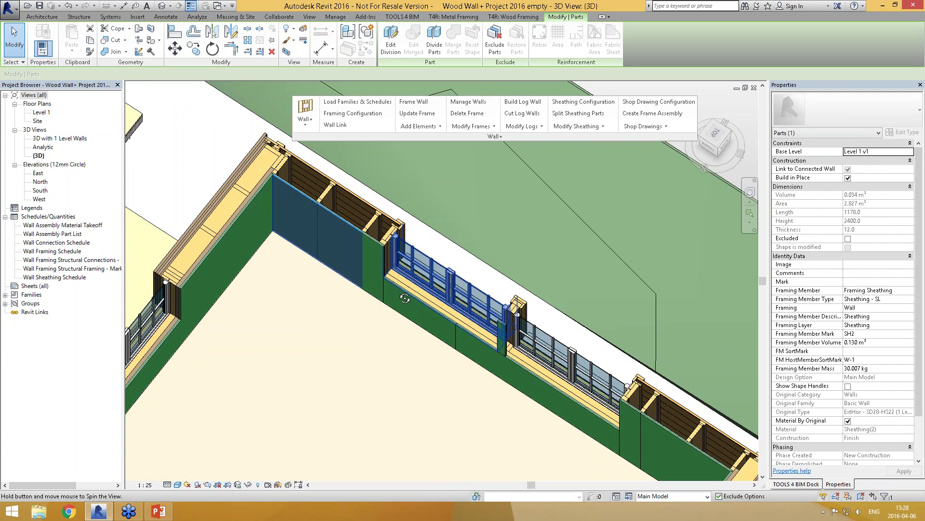
{"action": "key", "text": "Escape"}
{"action": "left_click", "coordinate": [329, 237]}
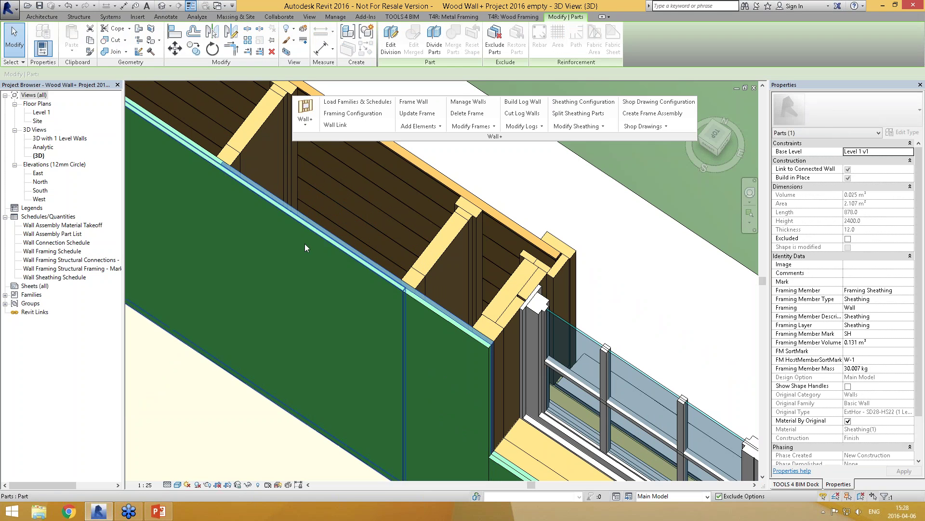
{"action": "left_click", "coordinate": [418, 294]}
{"action": "scroll", "coordinate": [418, 294], "scroll_direction": "down", "scroll_amount": 6}
{"action": "middle_click_drag", "start_coordinate": [418, 294], "coordinate": [294, 190], "text": "shift"}
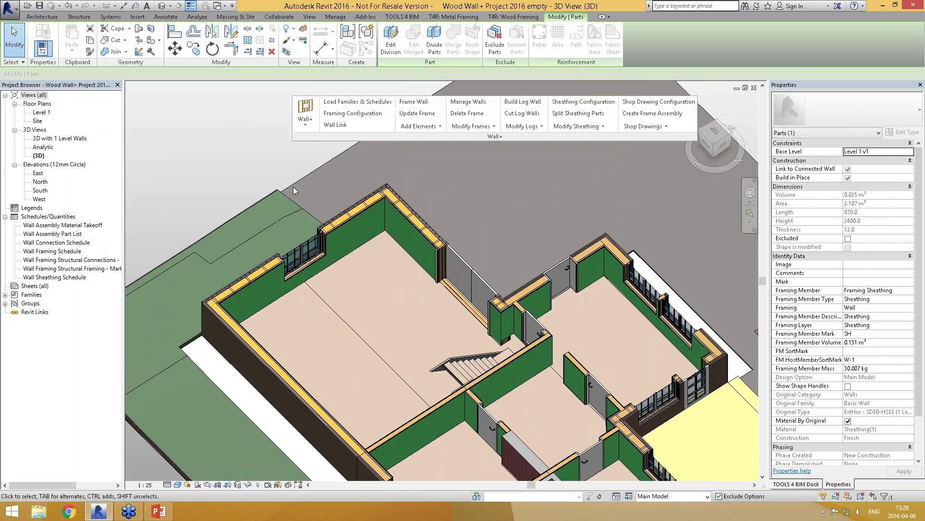
- Split the sheathing parts of the garage's exterior wall with the window into separate panels
{"action": "scroll", "coordinate": [294, 191], "scroll_direction": "up", "scroll_amount": 2}
{"action": "key", "text": "Escape"}
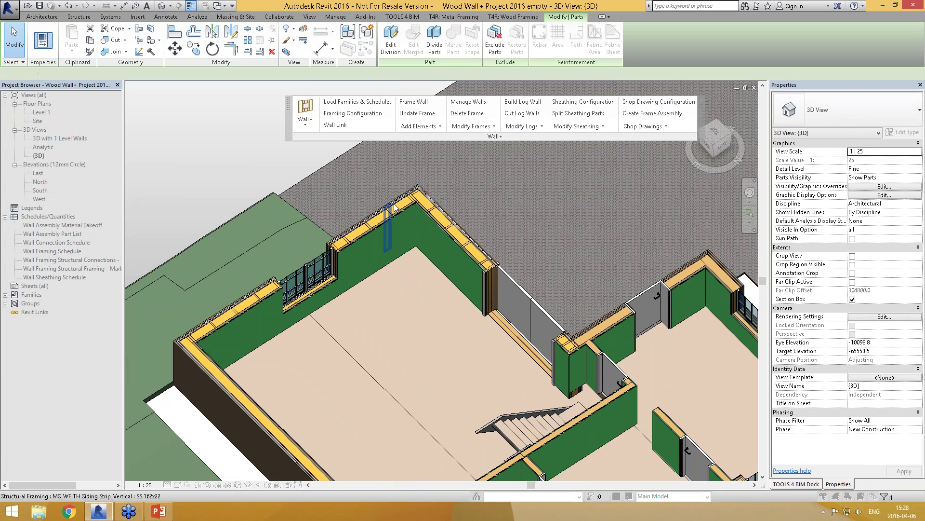
{"action": "left_click", "coordinate": [393, 207]}
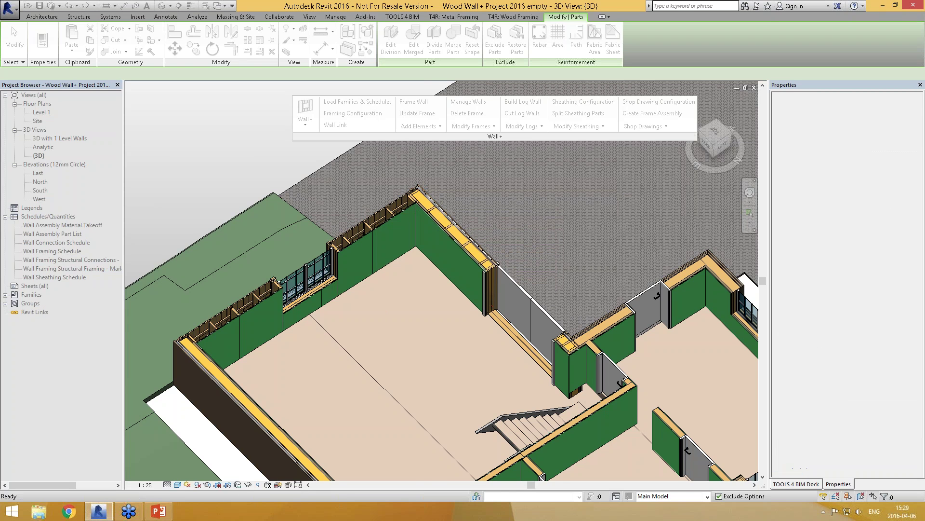
{"action": "scroll", "coordinate": [384, 318], "scroll_direction": "up", "scroll_amount": 5}
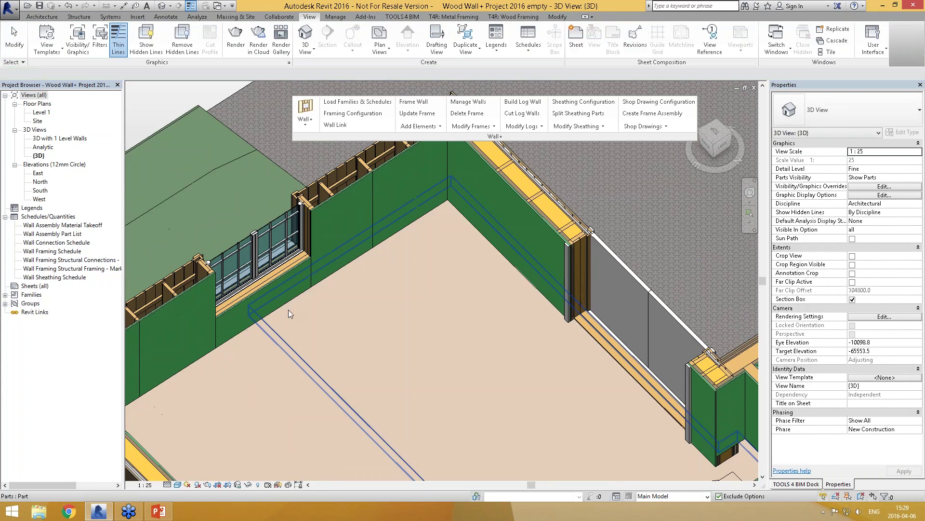
- Select a sheathing panel of the garage's window wall to check it, and review the split walls from inside the house
{"action": "left_click", "coordinate": [282, 303]}
{"action": "left_click", "coordinate": [380, 206]}
{"action": "middle_click_drag", "start_coordinate": [440, 232], "coordinate": [406, 224]}
{"action": "mouse_move", "coordinate": [337, 276]}
{"action": "middle_mouse_down", "text": "shift"}
{"action": "mouse_move", "coordinate": [546, 350]}
{"action": "mouse_move", "coordinate": [521, 232]}
{"action": "mouse_move", "coordinate": [542, 140]}
{"action": "mouse_move", "coordinate": [462, 219]}
{"action": "mouse_move", "coordinate": [463, 241]}
{"action": "middle_mouse_up", "text": "shift"}
{"action": "scroll", "coordinate": [461, 219], "scroll_direction": "up", "scroll_amount": 3}
{"action": "scroll", "coordinate": [462, 219], "scroll_direction": "up", "scroll_amount": 1}
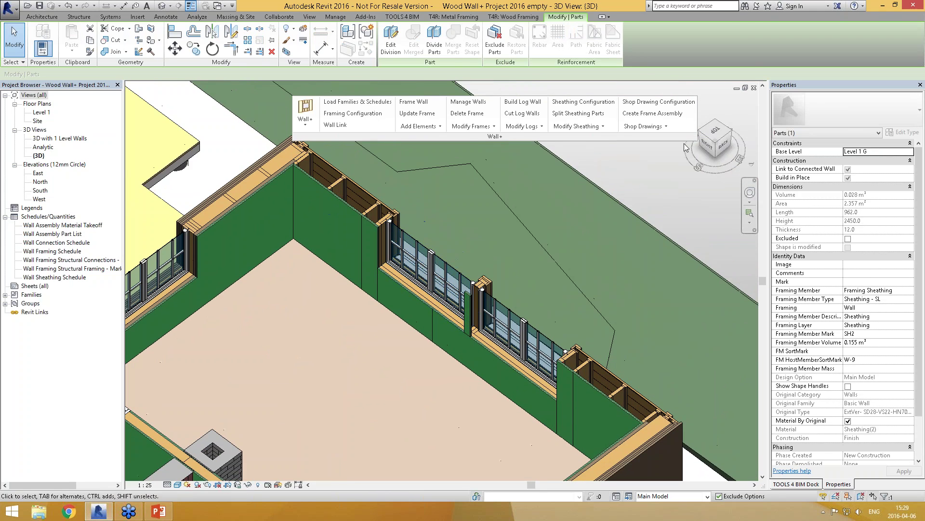
- Open the shop drawing configuration
{"action": "left_click", "coordinate": [651, 104]}
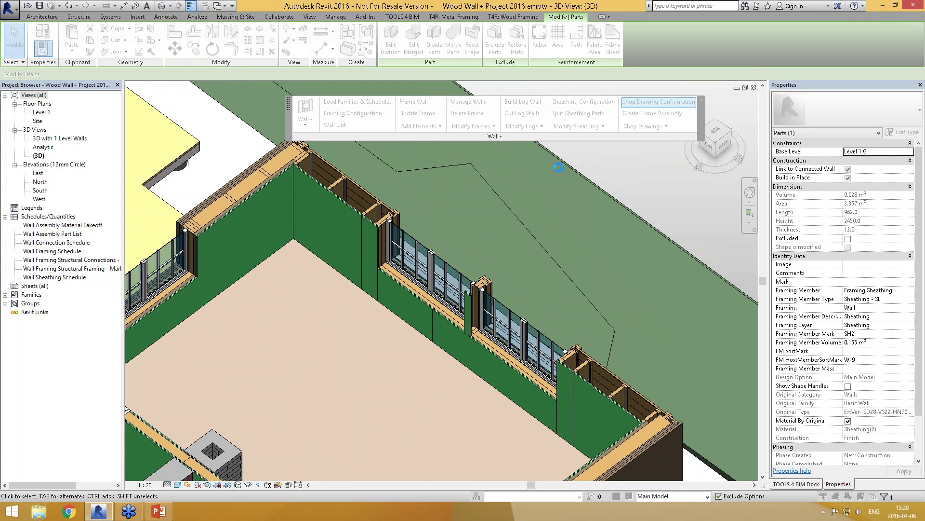